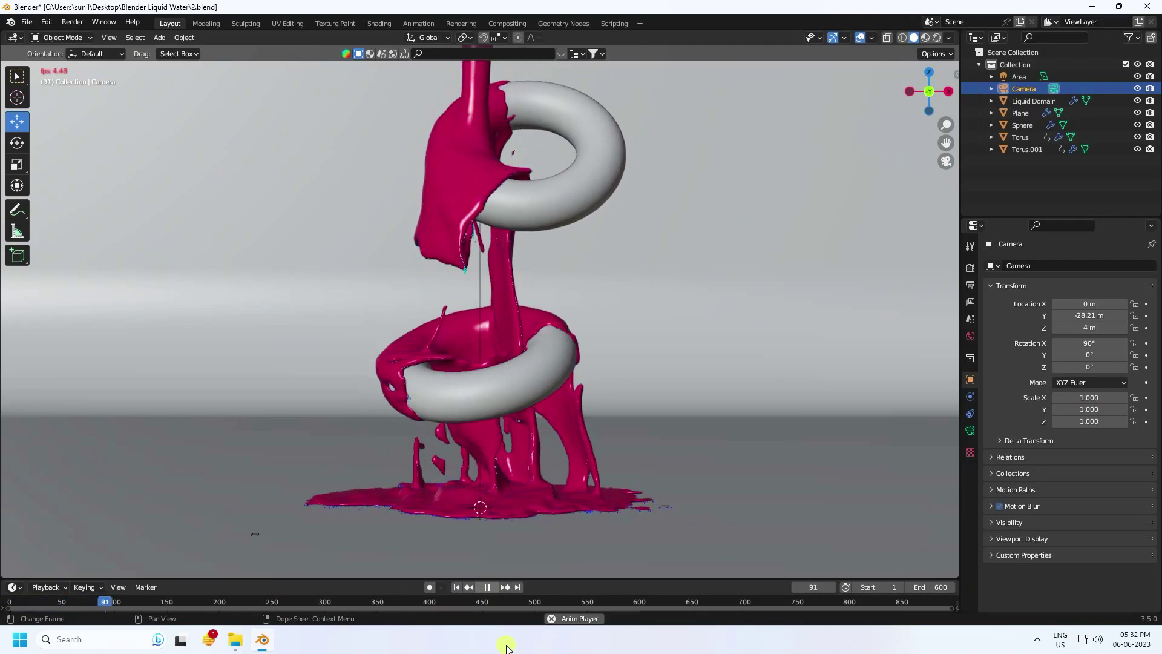
Pull the view back to show the camera frame and deselect the camera
middle_click_drag(497, 482, 497, 460, "ctrl")
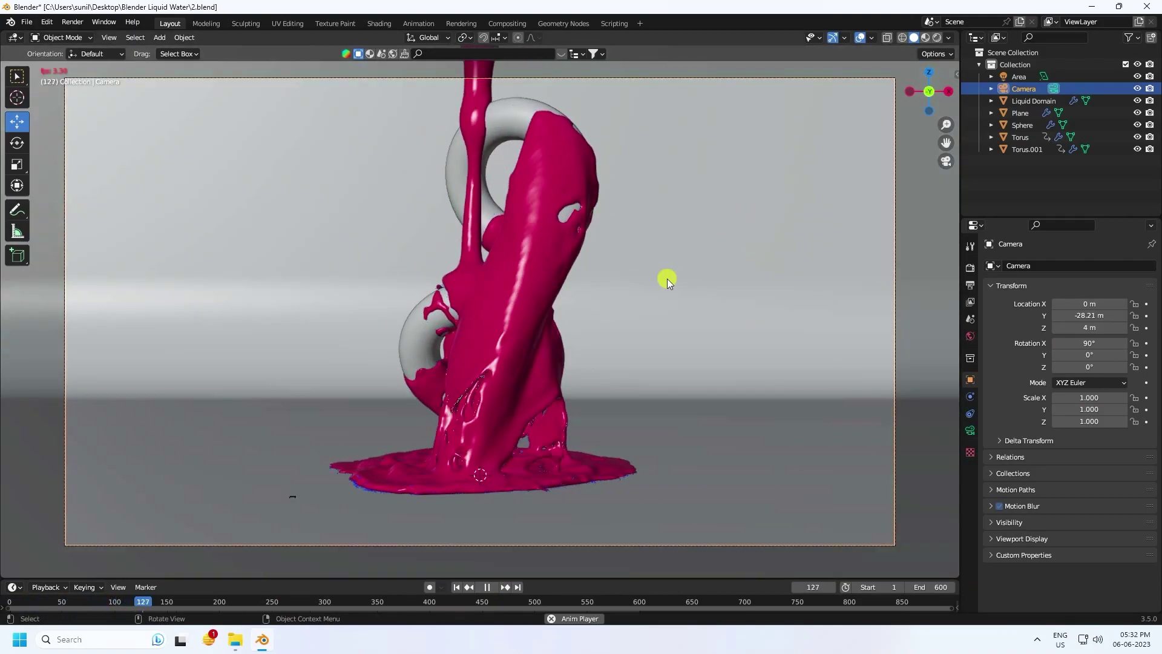
left_click(1001, 189)
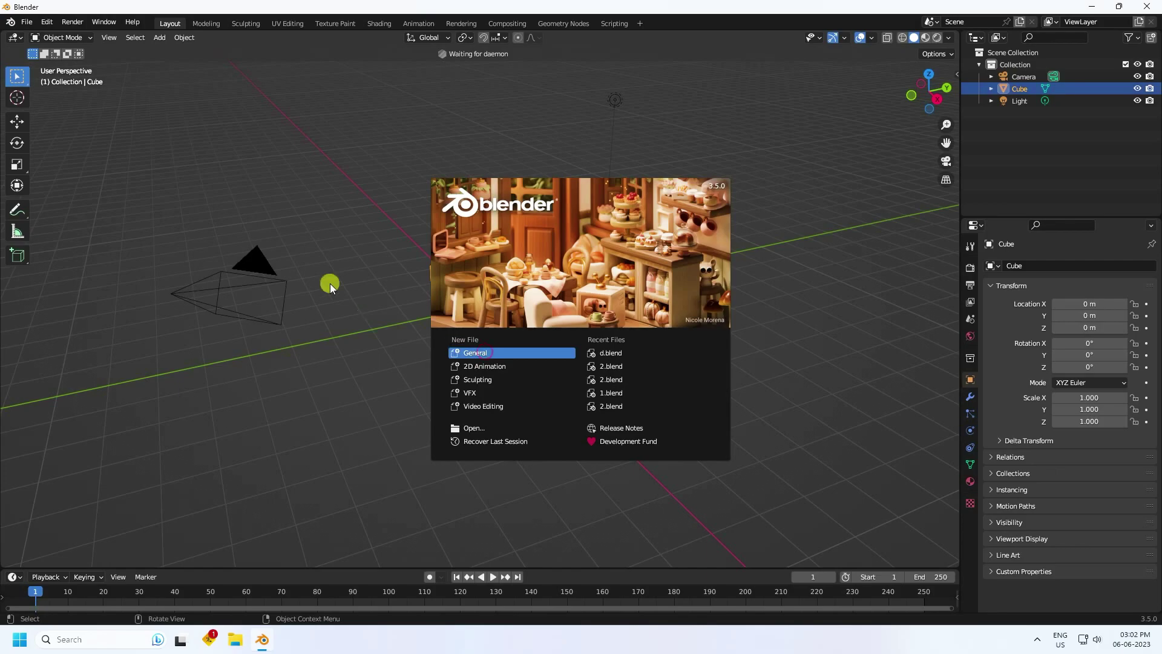
Delete the default camera, cube and light, and add a torus at the origin
left_click_drag(157, 174, 723, 390)
key("Delete")
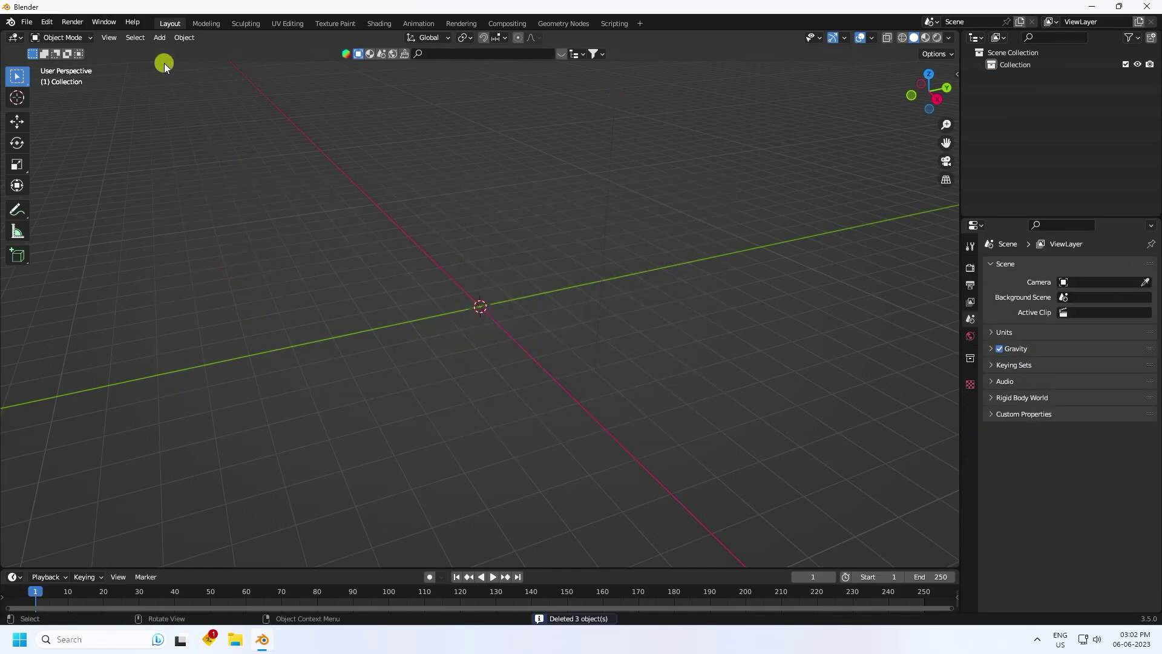
left_click(160, 38)
mouse_move(173, 54)
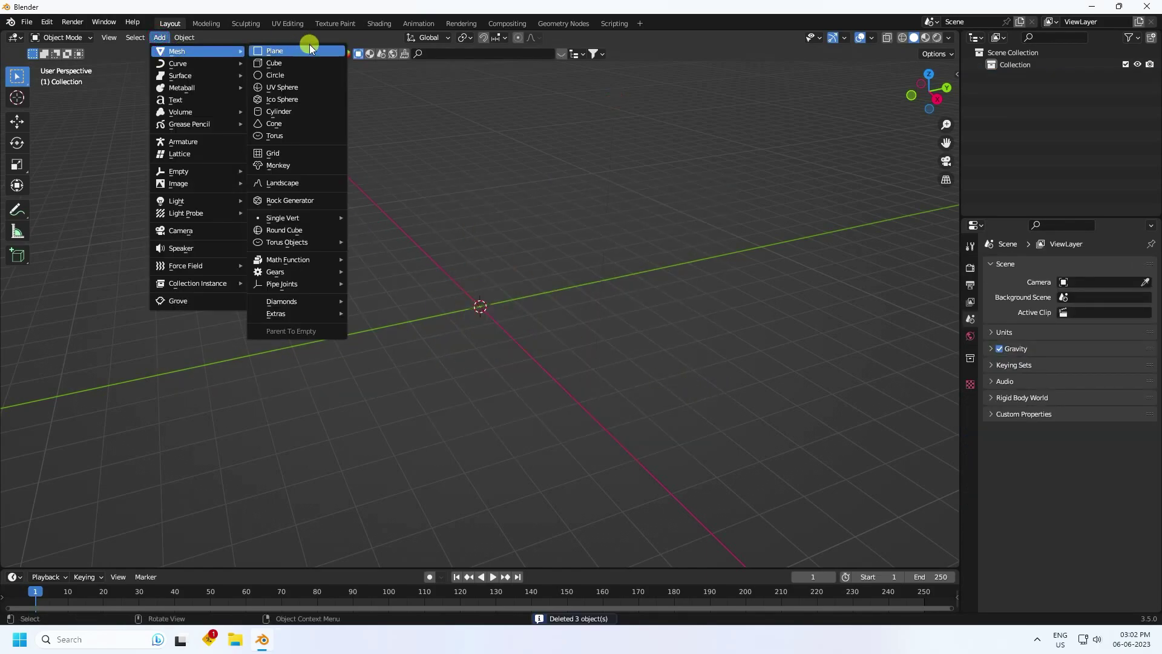
left_click(275, 137)
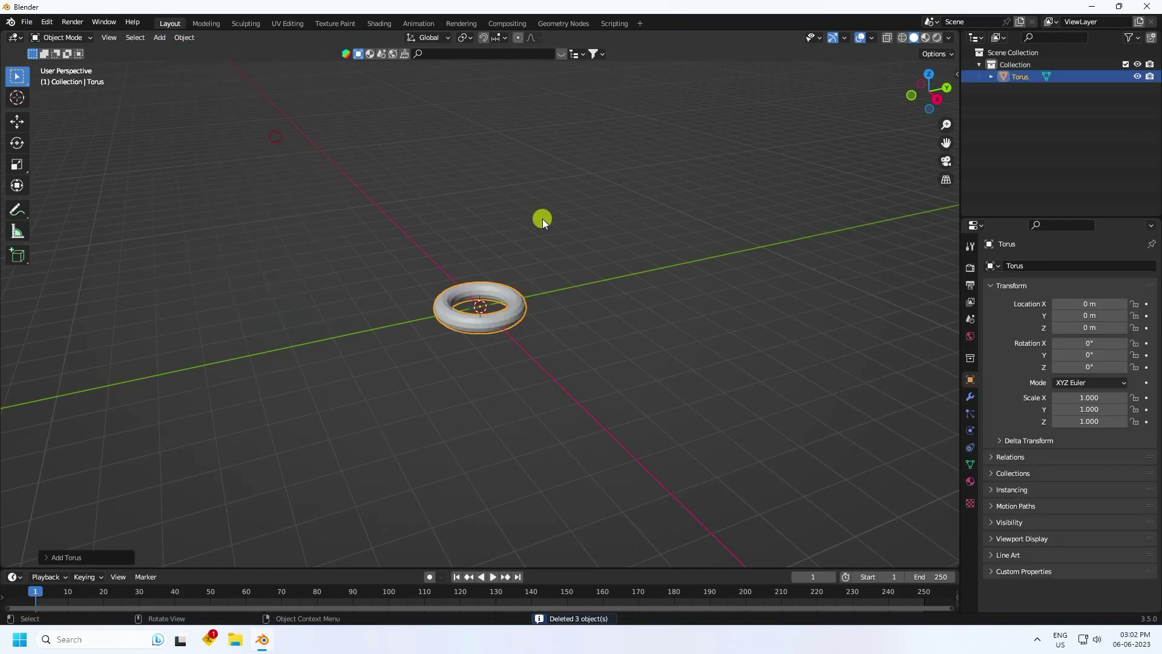
Give the torus 100 major and 50 minor segments, with 1.5 m and 0.5 m radii
left_click(56, 556)
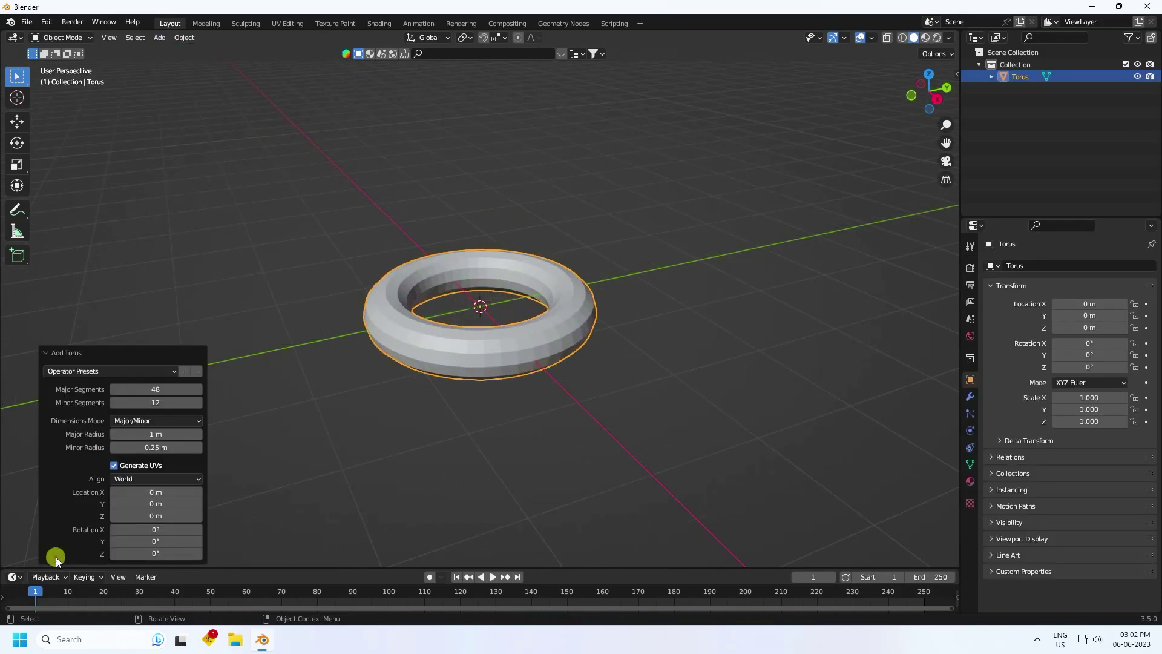
left_click(150, 389)
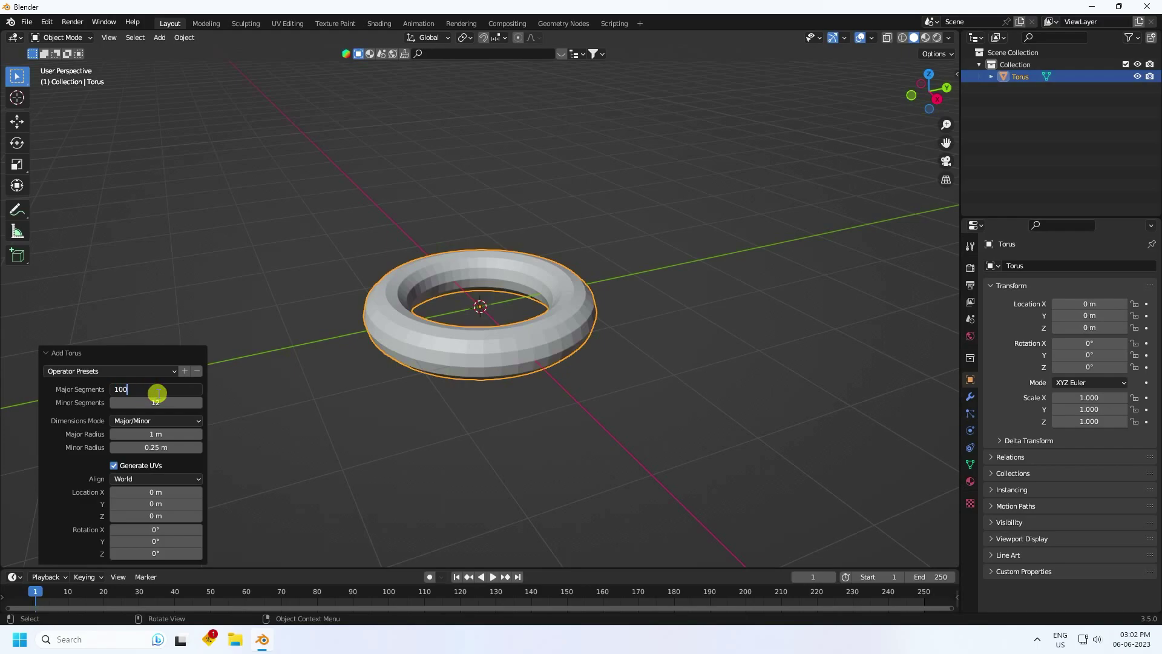
key("Return")
left_click(157, 402)
type("10")
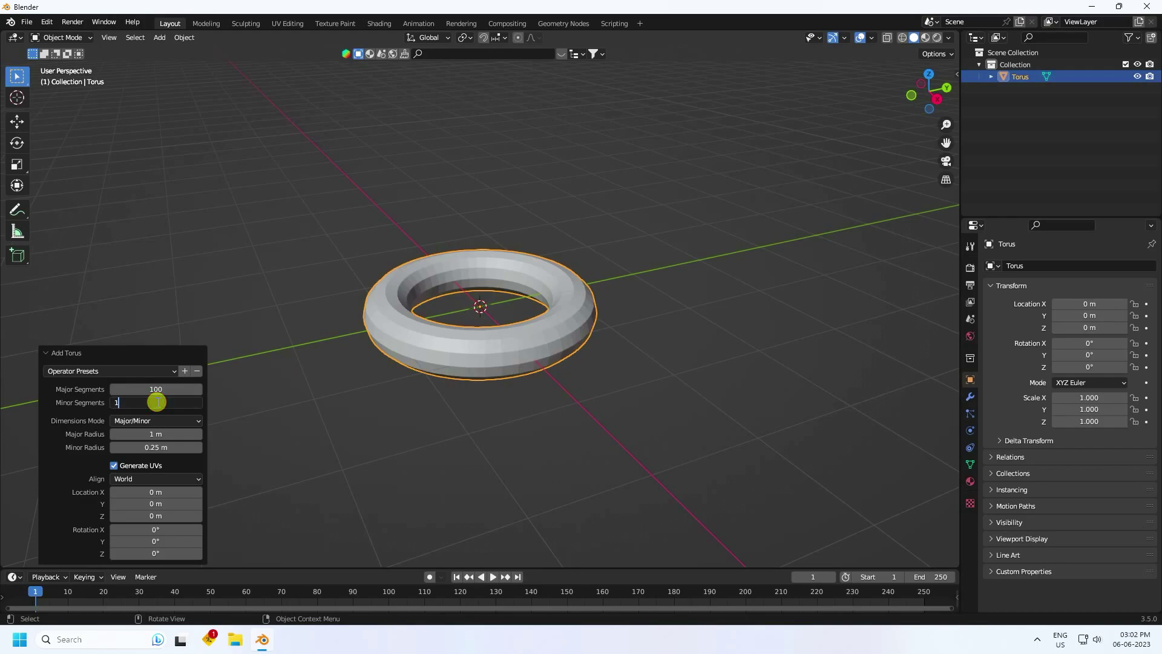
key("Return")
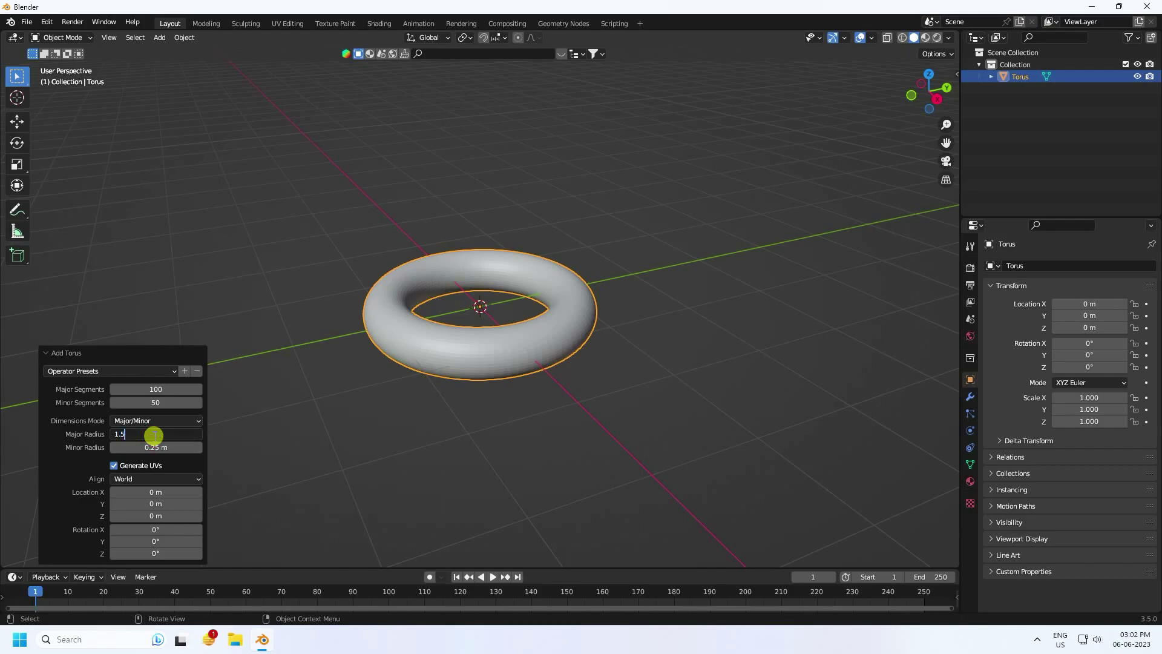
left_click(153, 435)
type("1.5")
key("Return")
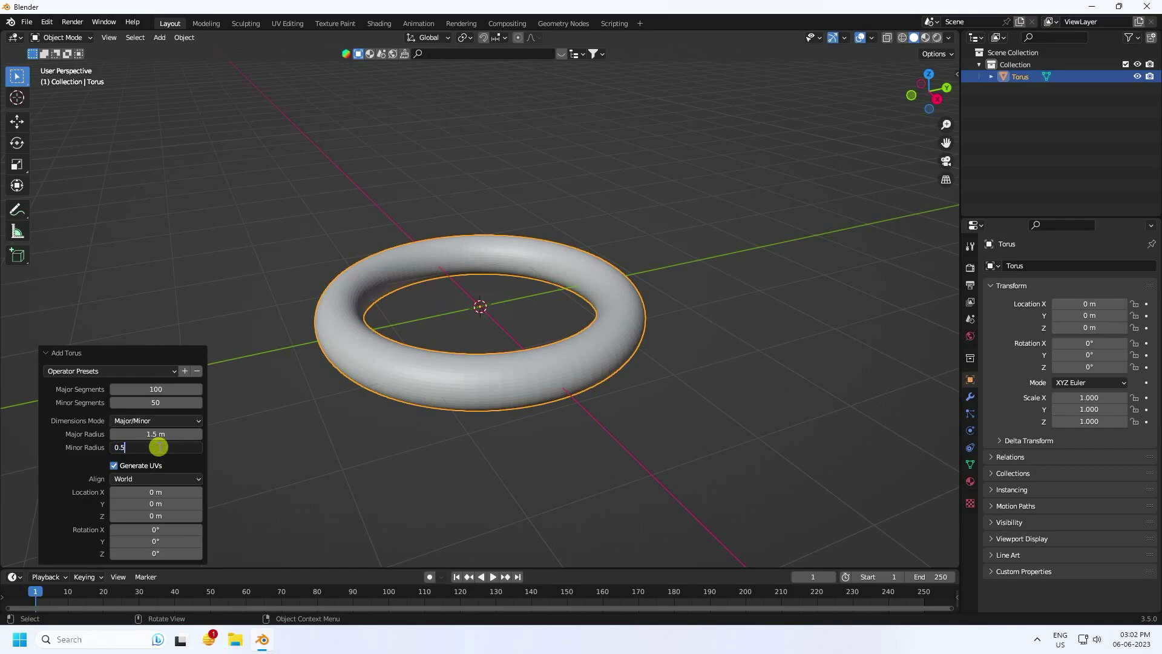
key("Return")
right_click(343, 334)
Apply smooth shading to the torus
left_click(314, 330)
middle_click_drag(383, 355, 478, 355)
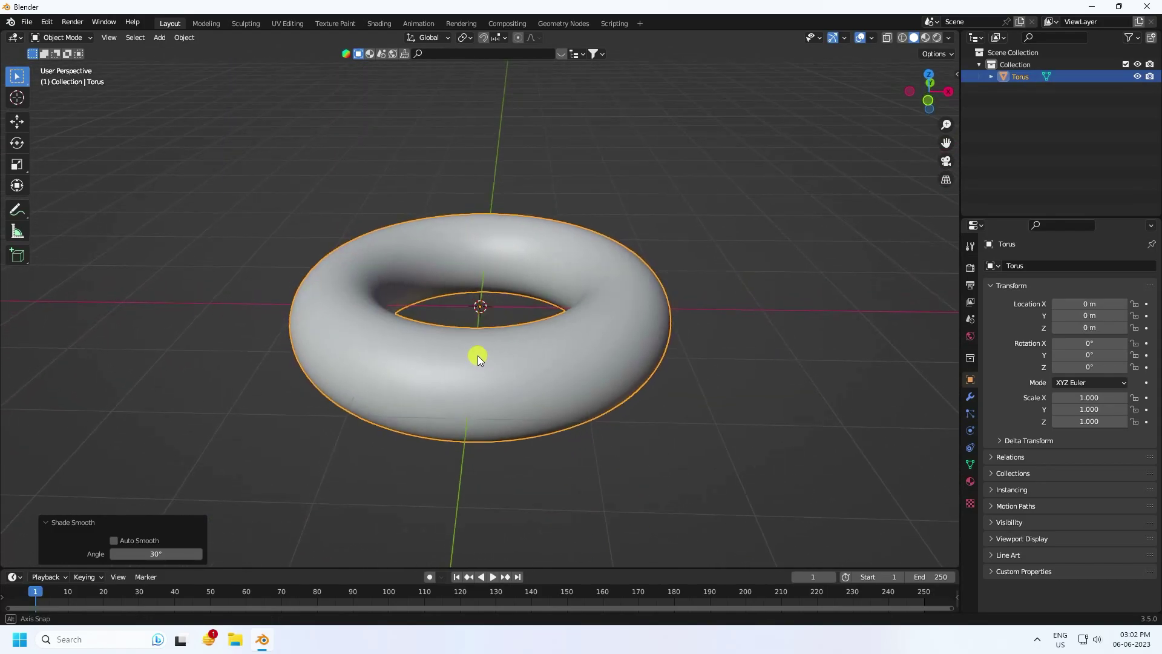
scroll(612, 395, "down", 2)
middle_click_drag(612, 394, 556, 324)
Raise the torus to a Z location of 2.5 m
left_click(17, 121)
left_click_drag(490, 267, 482, 125)
double_click(1086, 326)
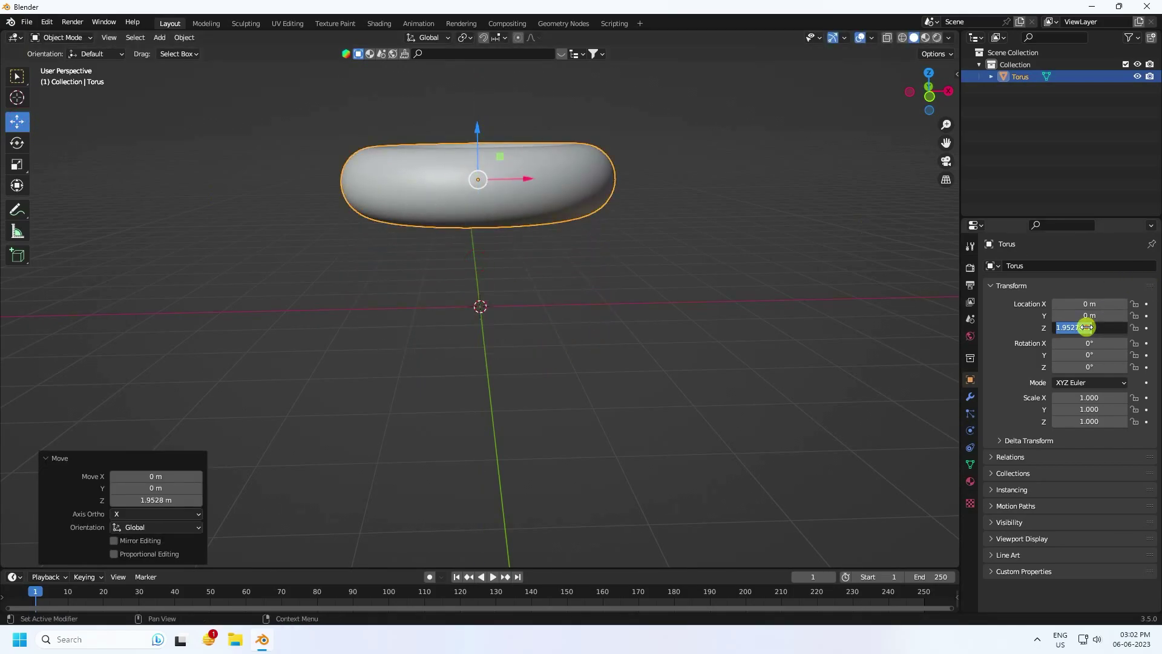
type("2.5")
key("Return")
scroll(754, 274, "down", 3)
middle_click_drag(631, 270, 559, 357)
scroll(484, 277, "up", 5)
middle_click_drag(485, 277, 499, 314)
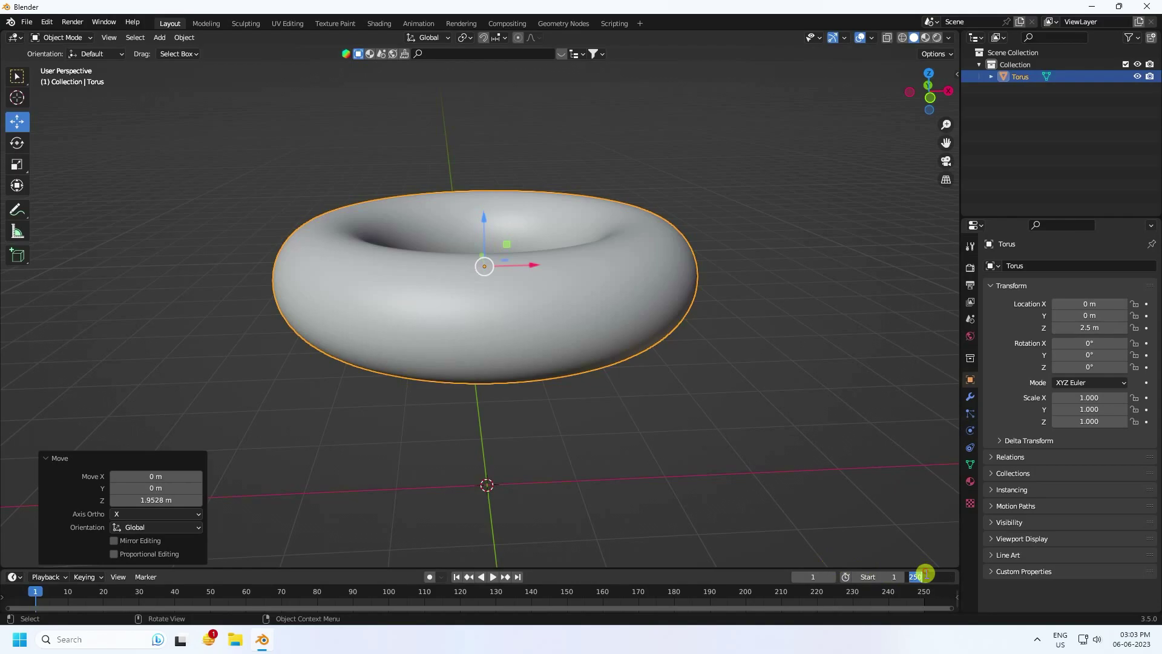
Set the animation end to frame 600 and keyframe the torus's X, Y, Z rotation at frame 1
key("Return")
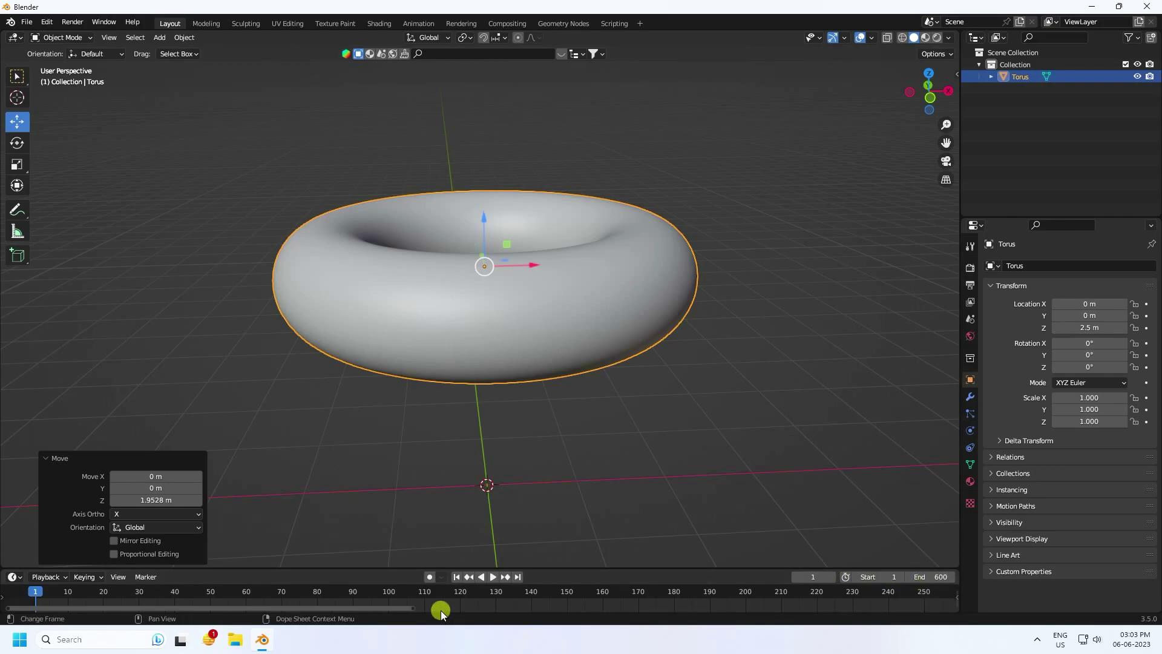
left_click_drag(407, 608, 990, 591)
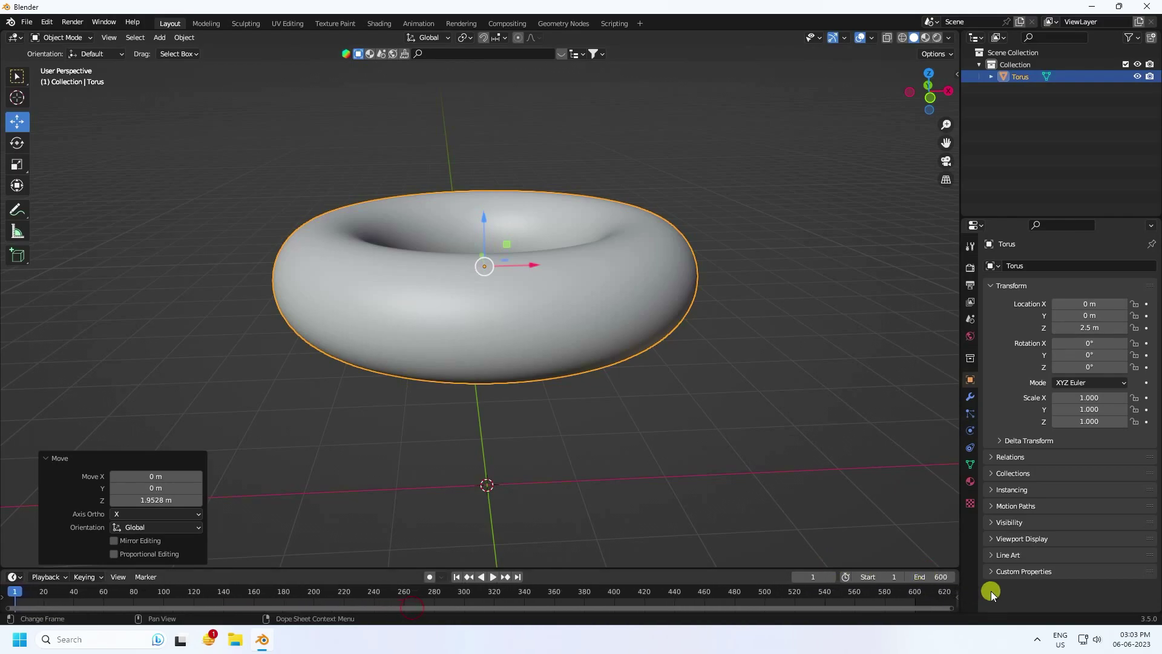
left_click(1146, 343)
left_click(1146, 355)
left_click(1146, 367)
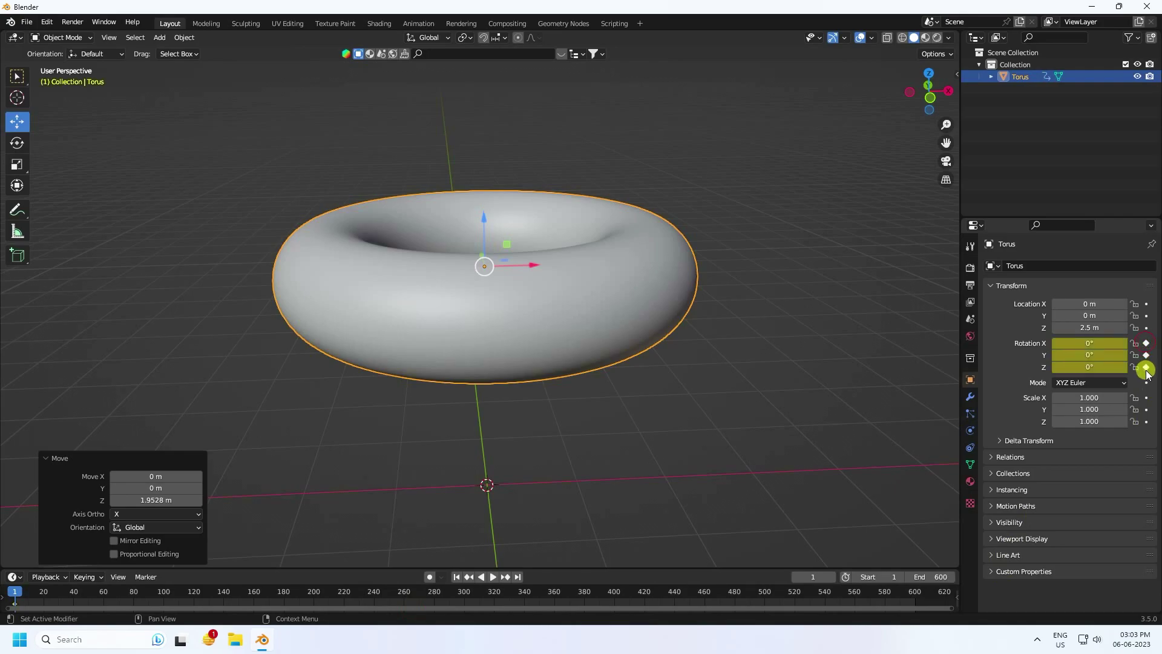
At frame 600, set the torus rotations to 1440° and keyframe them
left_click(517, 576)
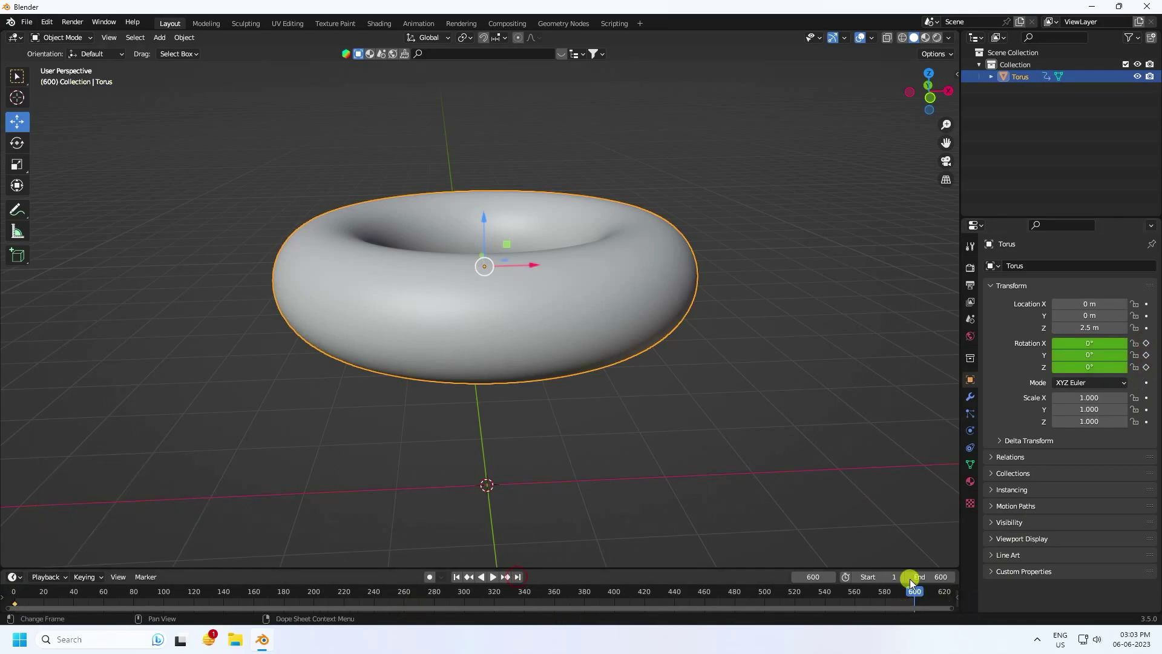
left_click(1080, 356)
type("1440")
left_click(1081, 365)
type("14")
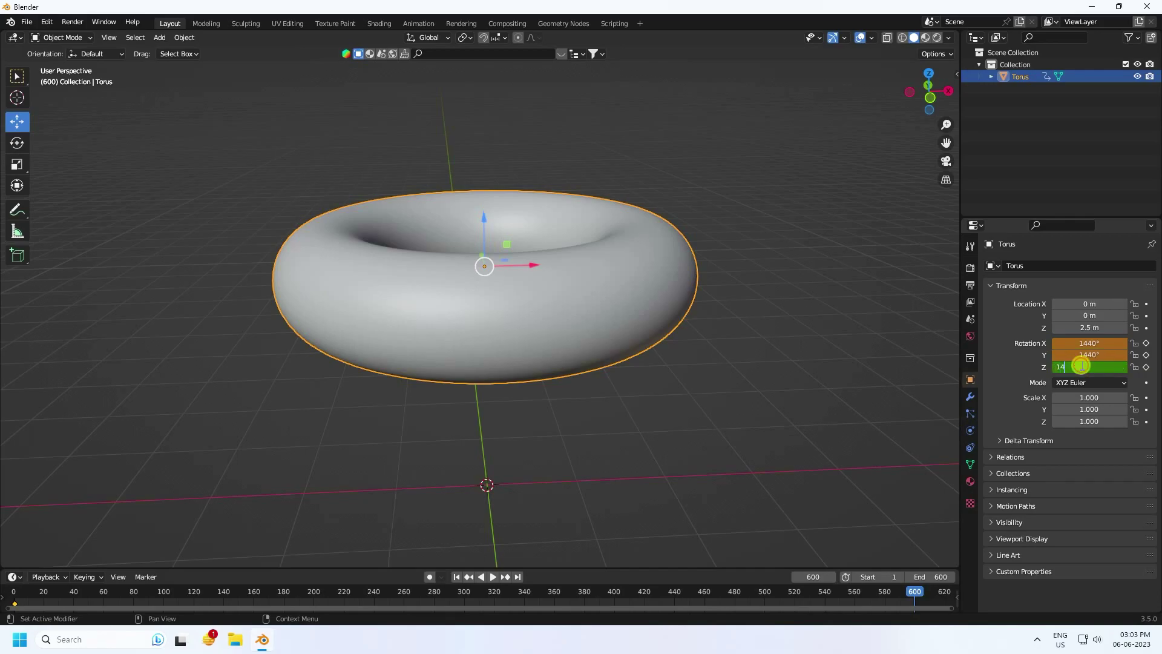
type("40")
key("Return")
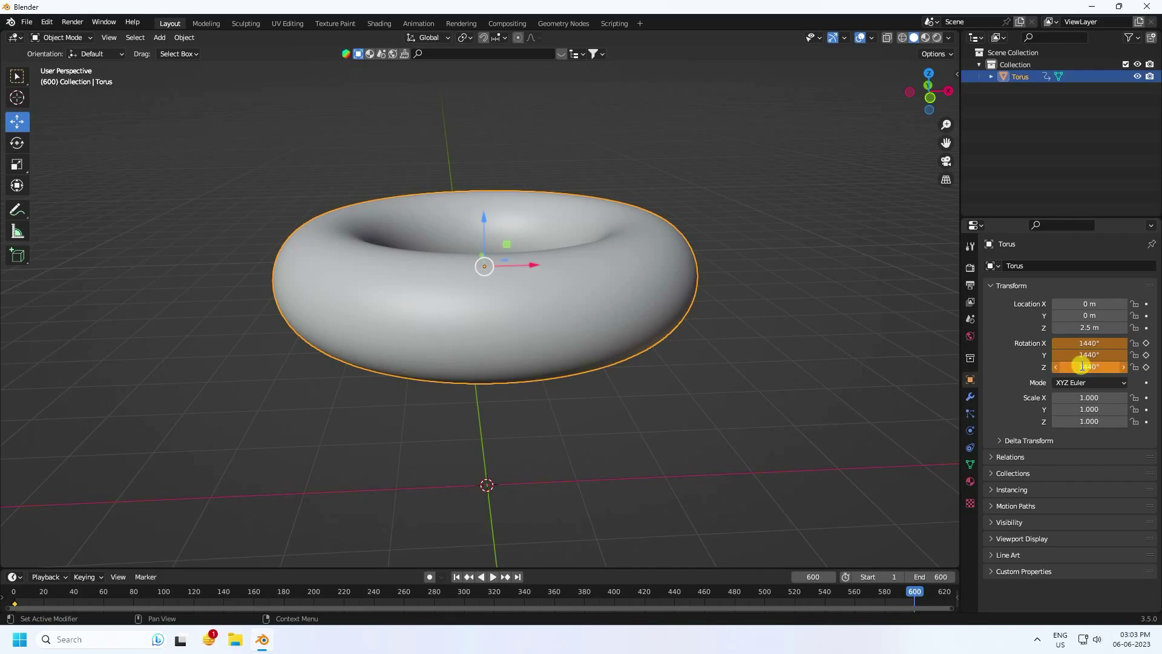
left_click(1146, 343)
Preview the spin from frame 1, then select all the torus's rotation keyframes
left_click(572, 565)
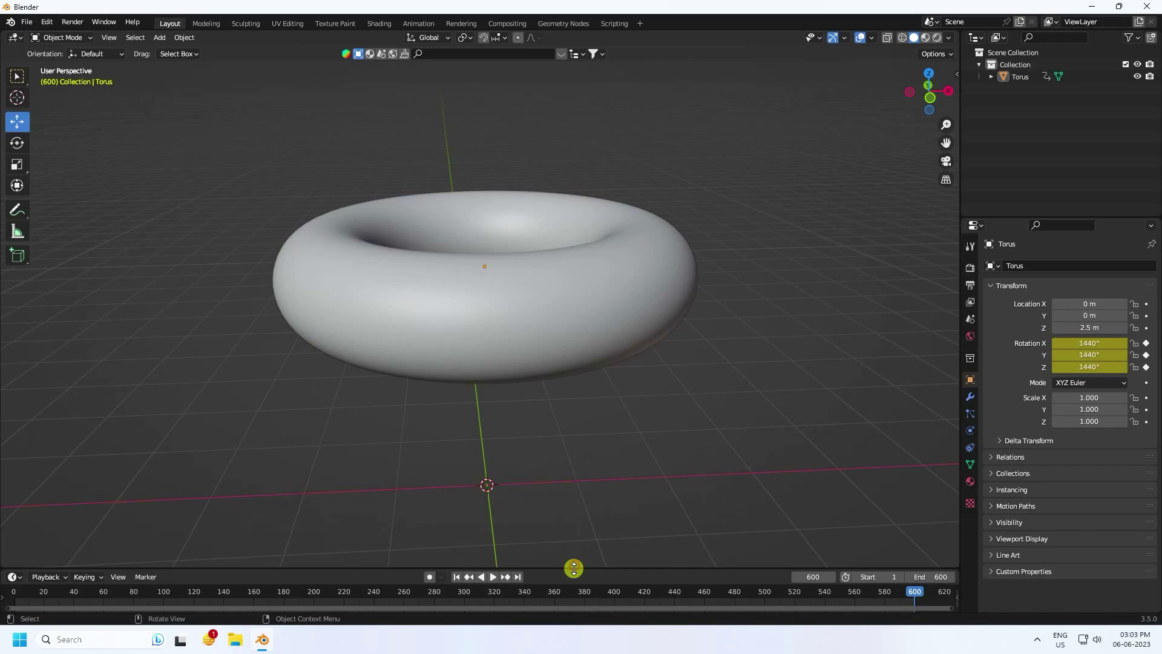
left_click_drag(573, 569, 575, 552)
left_click(455, 560)
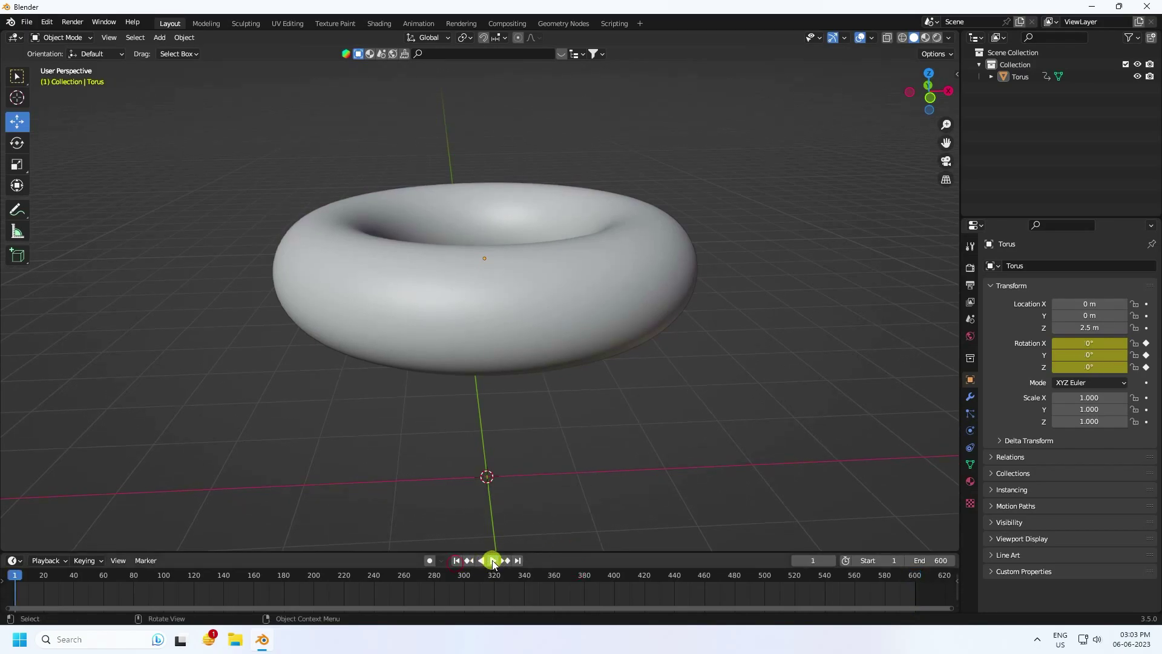
left_click(493, 561)
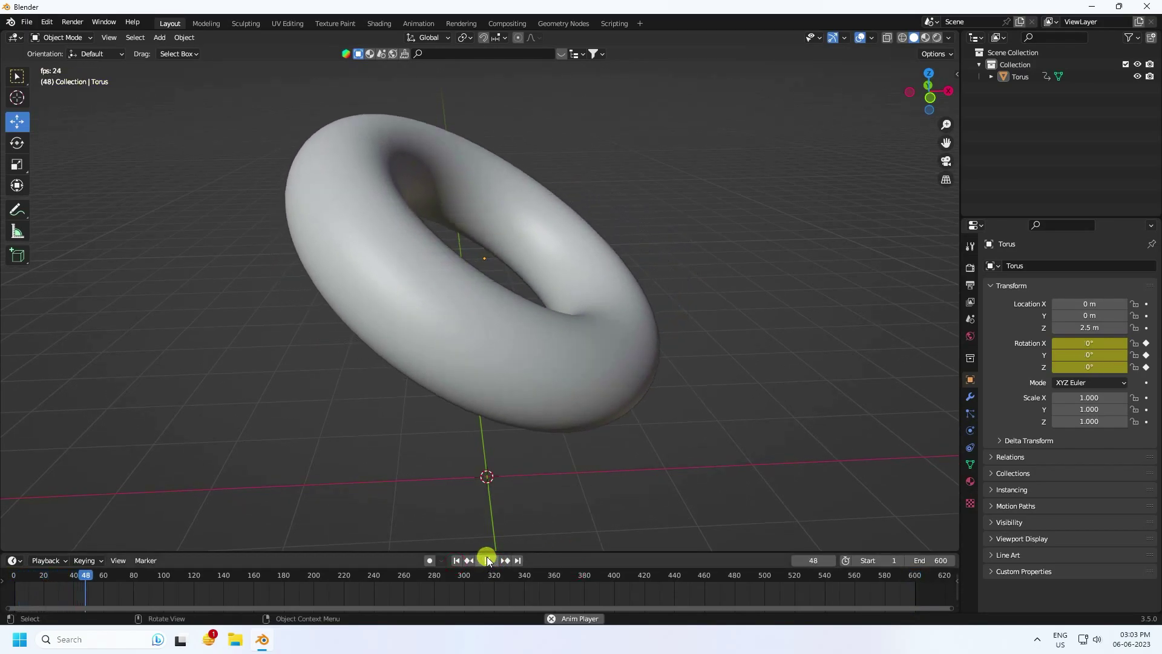
left_click(488, 561)
left_click(457, 560)
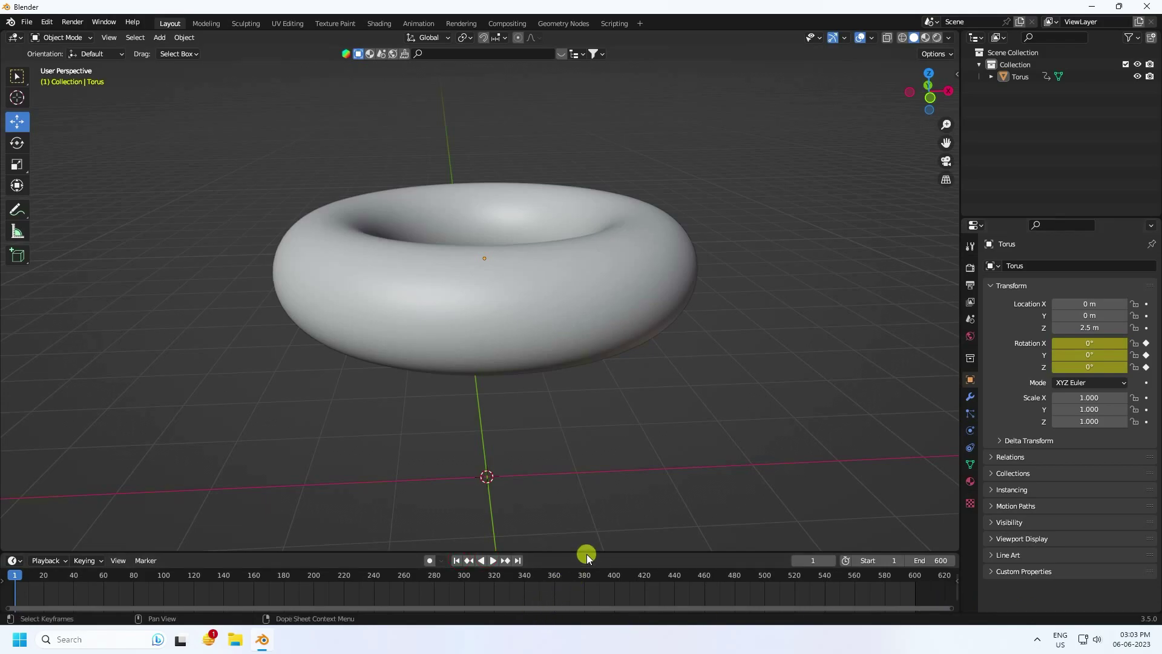
left_click(546, 342)
scroll(670, 536, "down", 4)
left_click_drag(931, 593, 10, 590)
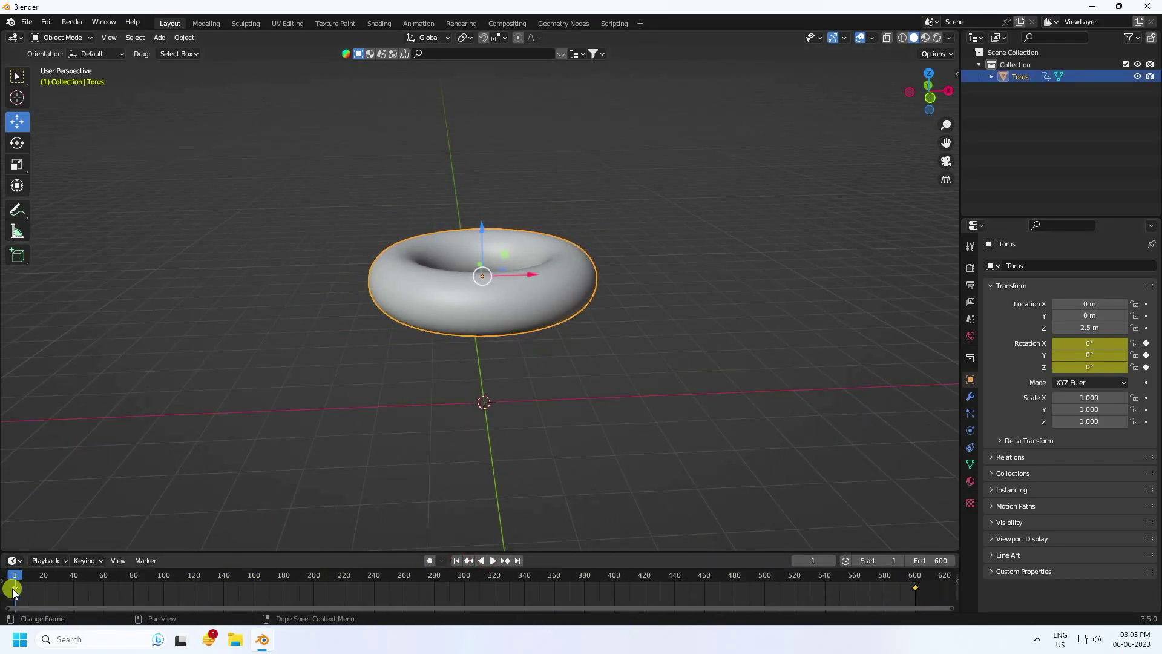
Switch the rotation keyframes to Linear interpolation and play back to check the steady spin
key("t")
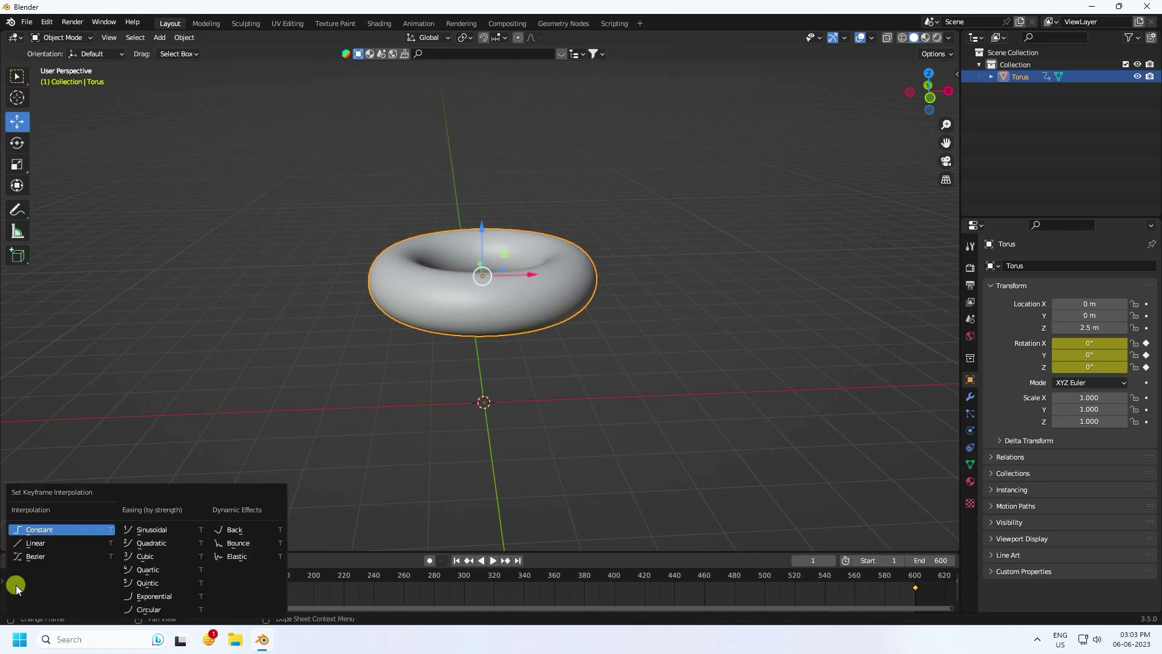
left_click(36, 544)
left_click(494, 560)
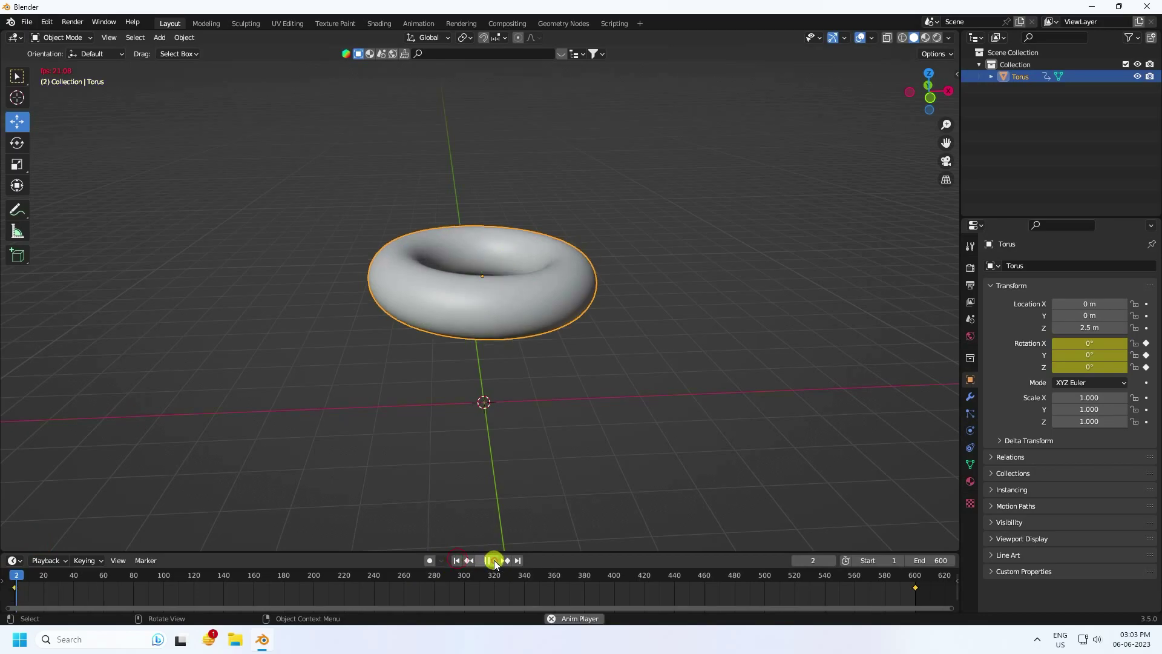
middle_click_drag(502, 536, 550, 406)
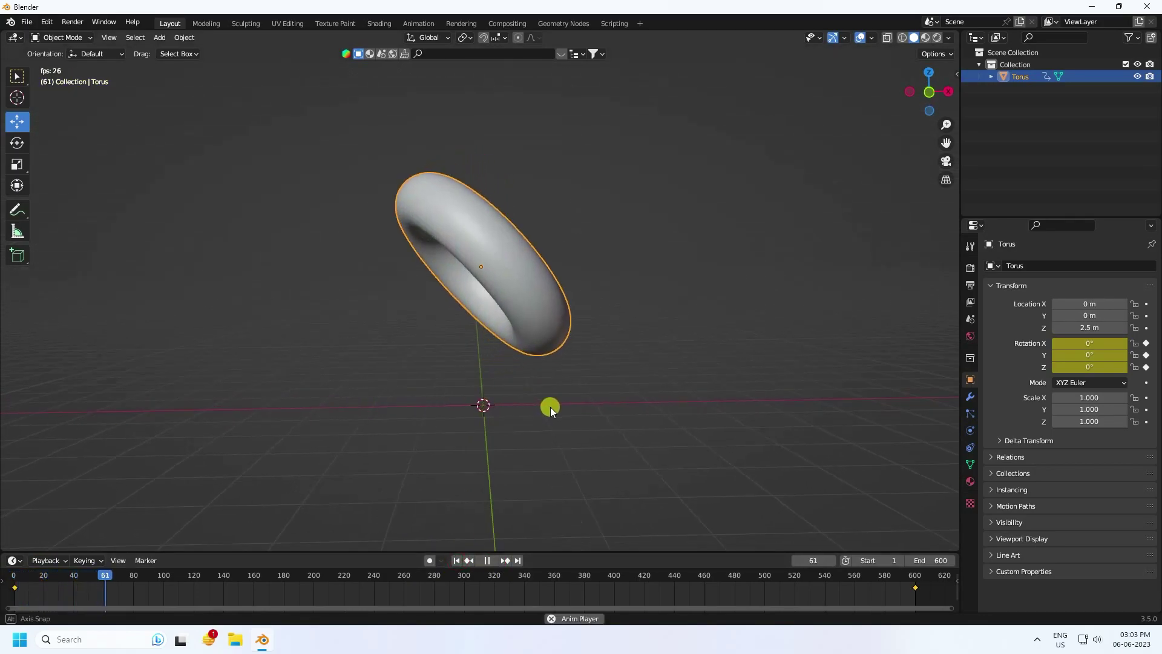
left_click(486, 560)
left_click(457, 560)
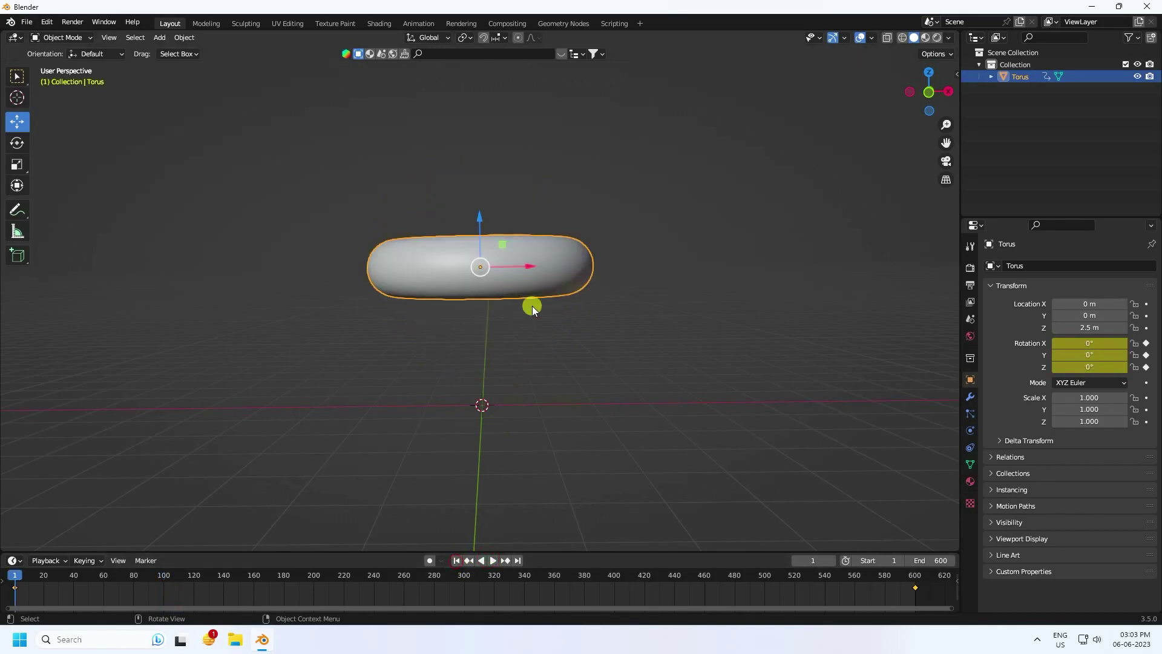
Copy and paste the torus, raising the copy above the first one
key("ctrl+c")
key("ctrl+v")
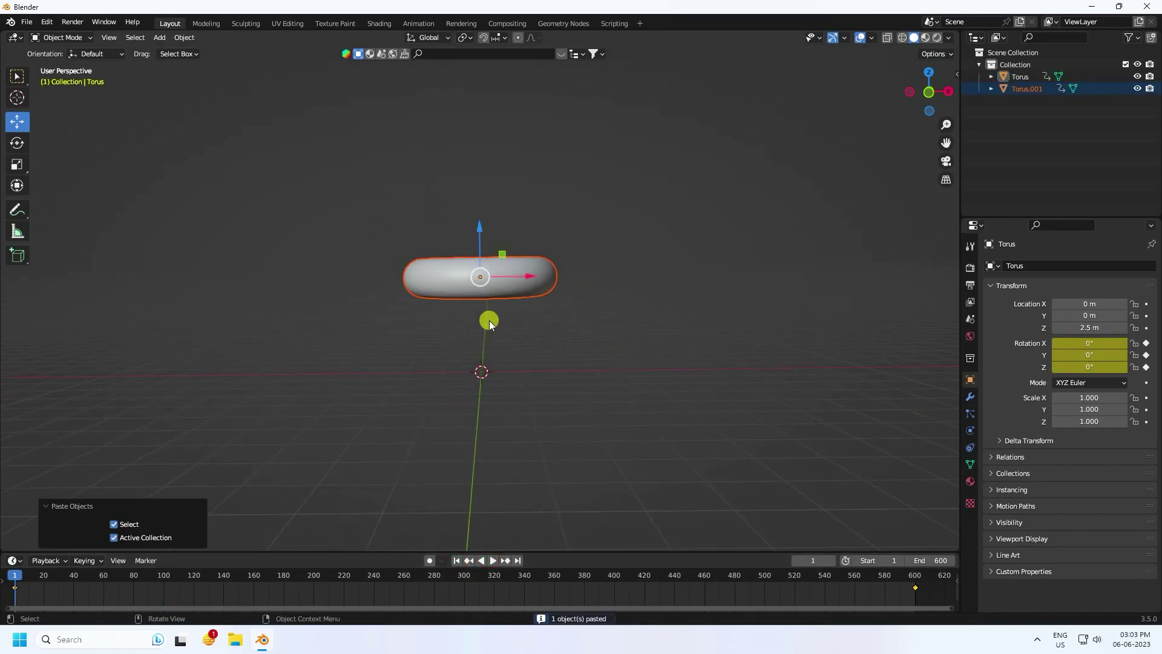
left_click_drag(477, 227, 478, 94)
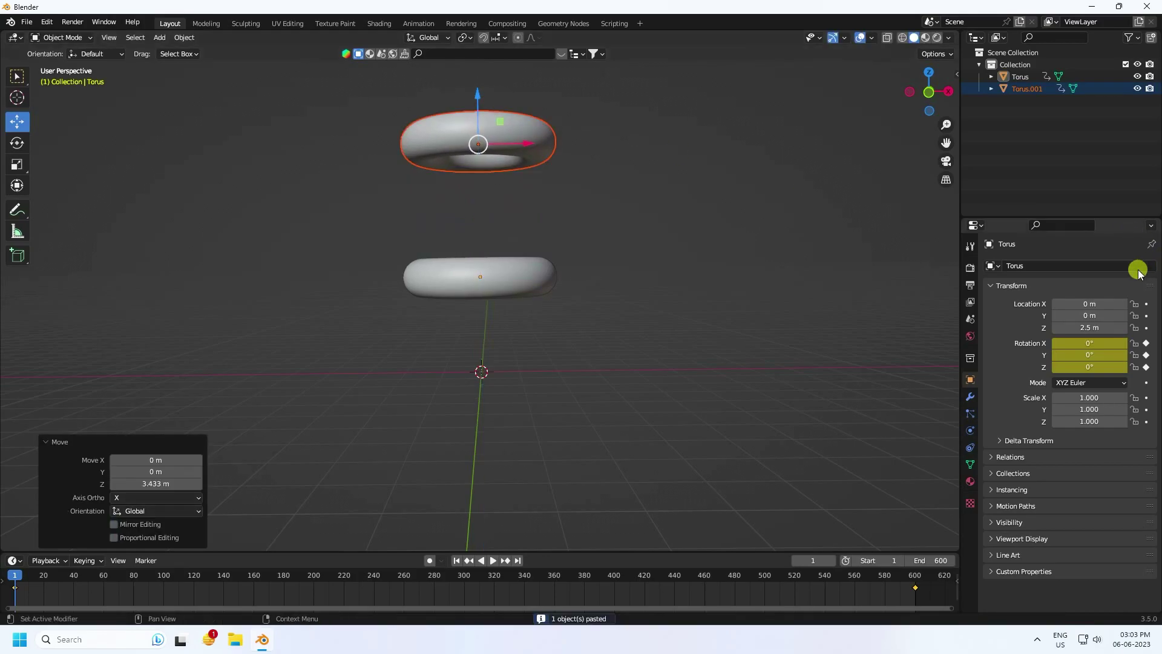
left_click(534, 169)
Adjust the upper torus's height, settling at Z 5.6874 m
double_click(1079, 328)
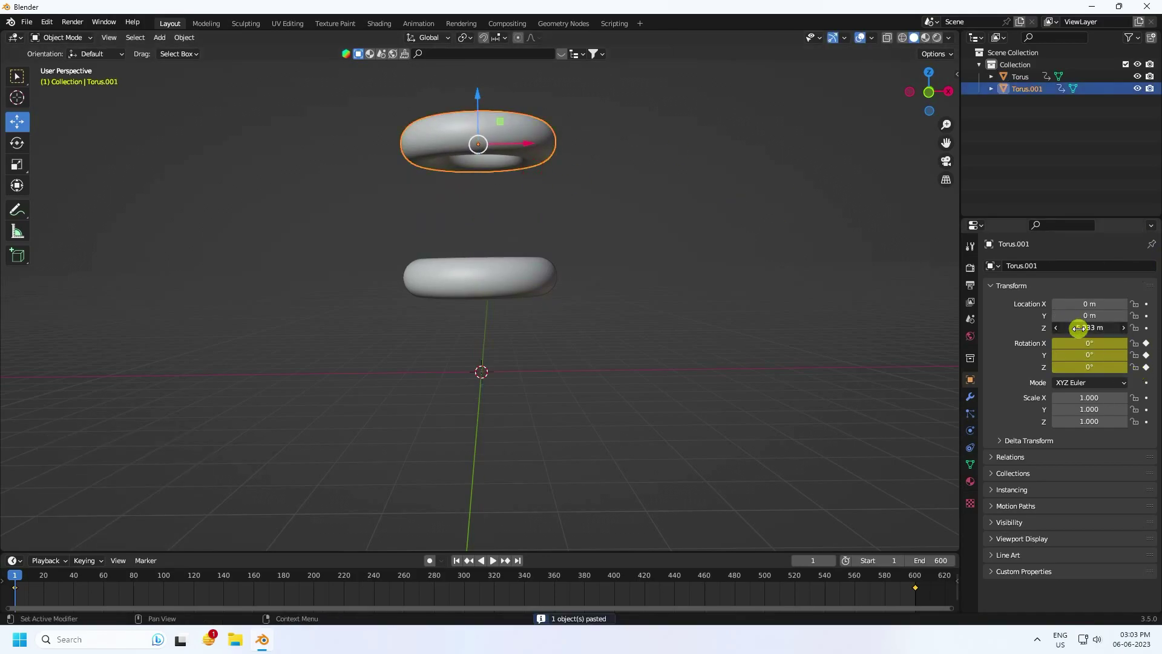
type("5.5")
key("Return")
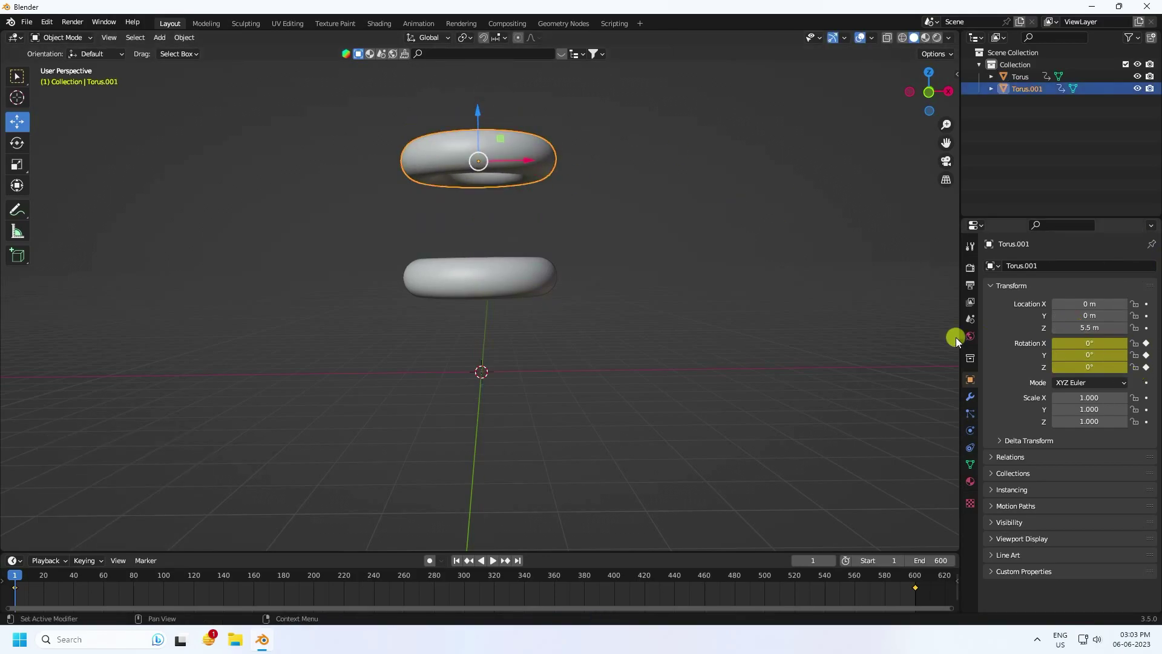
double_click(1088, 327)
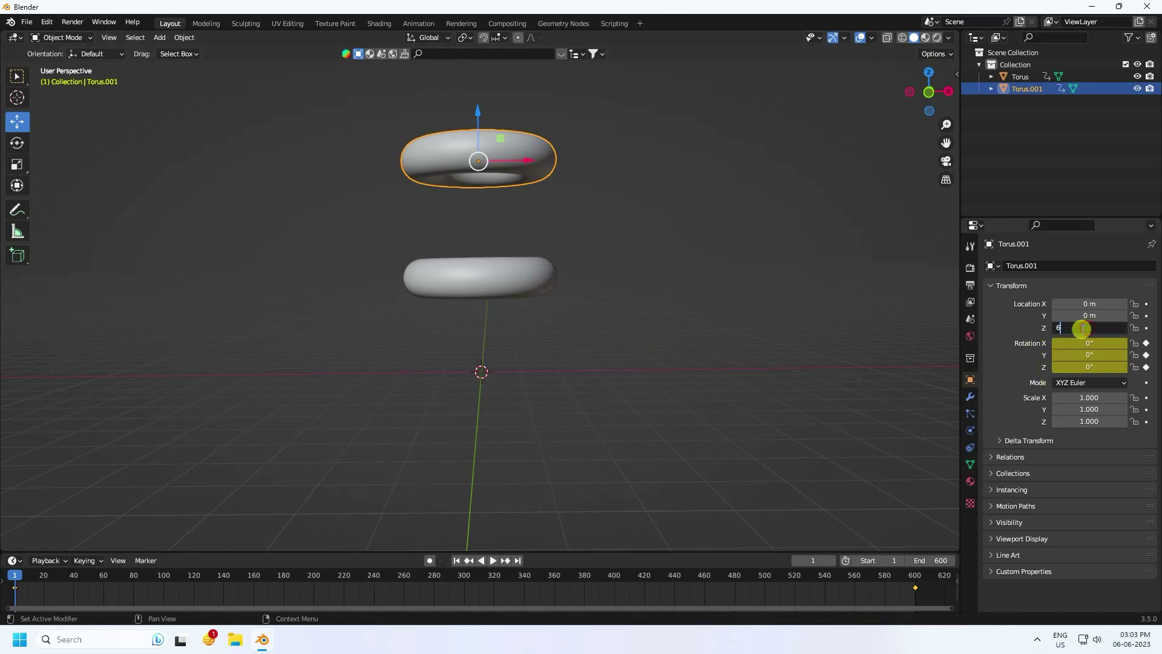
key("Return")
middle_click_drag(512, 300, 536, 295)
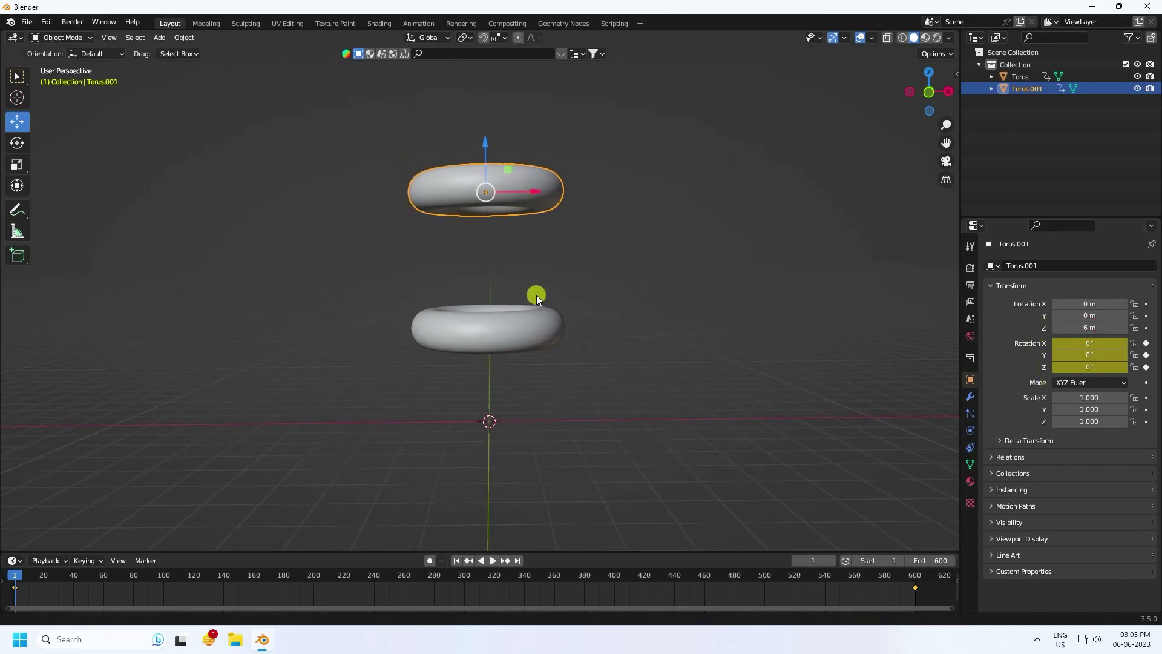
left_click_drag(484, 152, 484, 165)
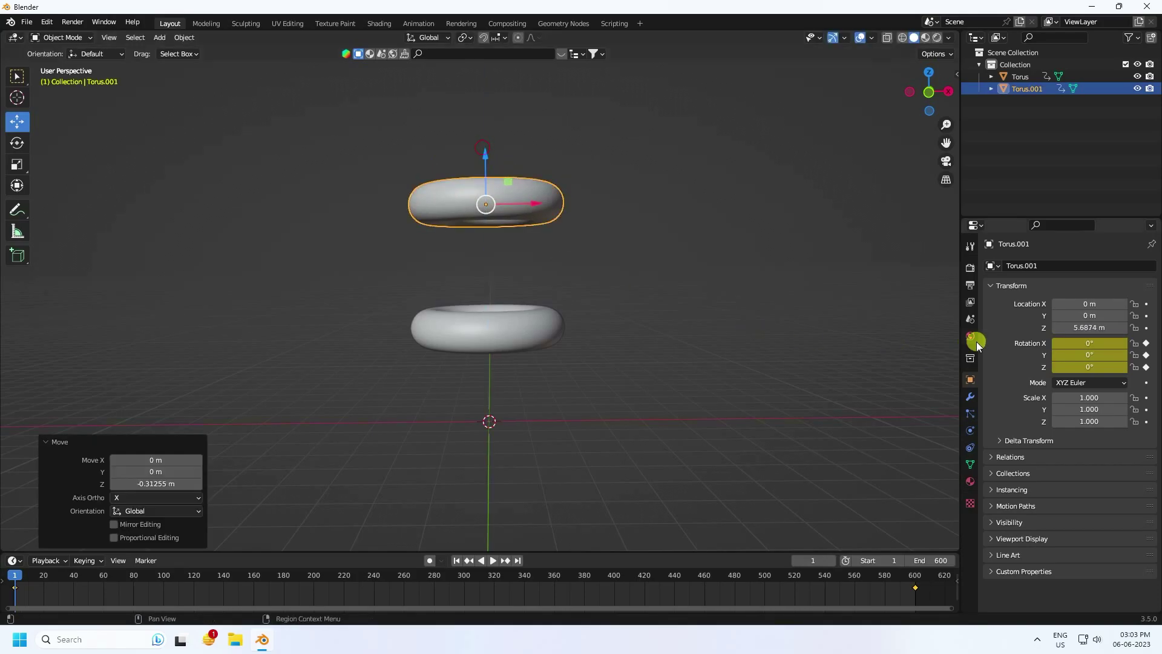
left_click(1027, 88)
Rotate Torus.001 to 100°, -100°, 100° and keyframe it at frame 1
left_click(1085, 344)
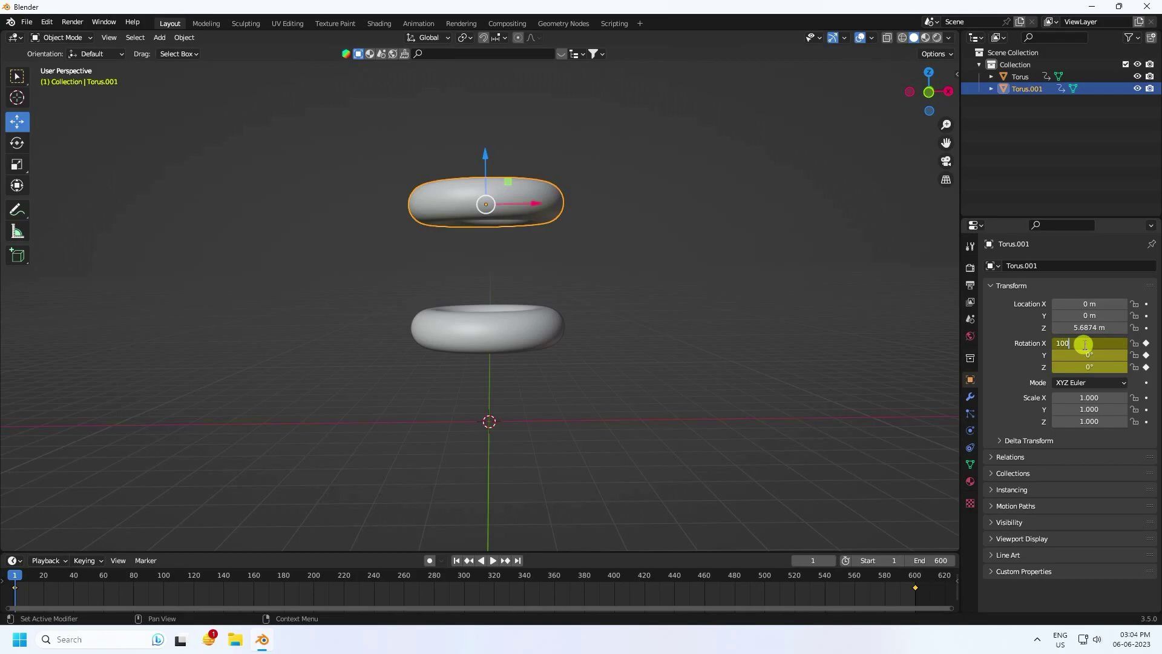
type("100")
key("Tab")
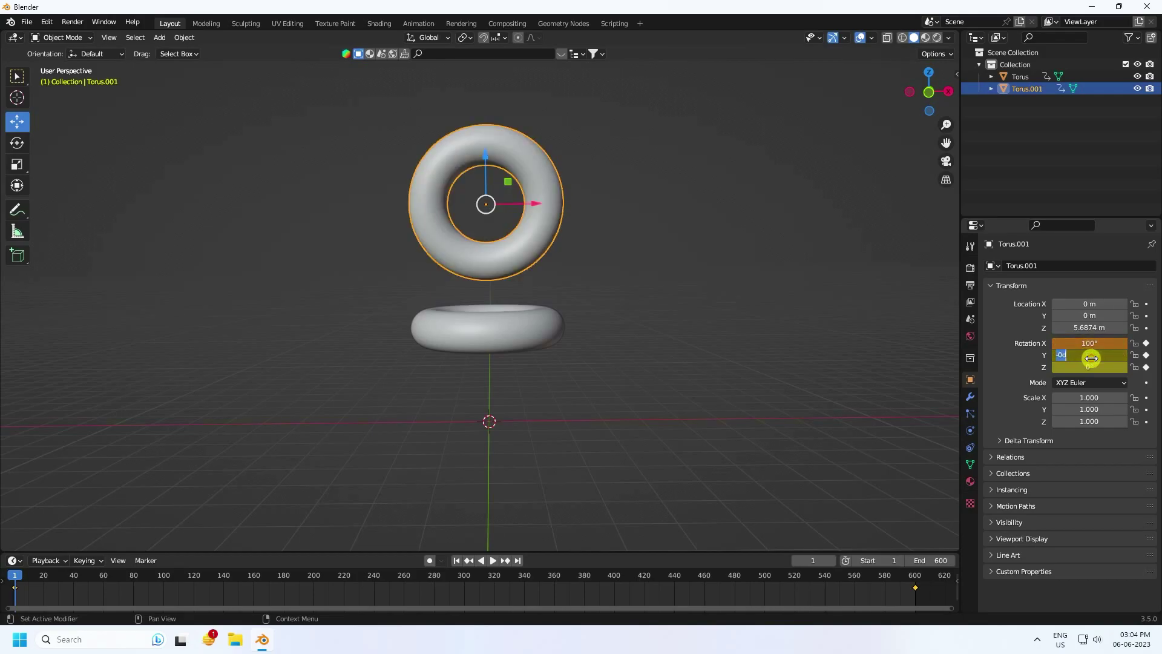
type("-100")
key("Tab")
type("100")
key("Return")
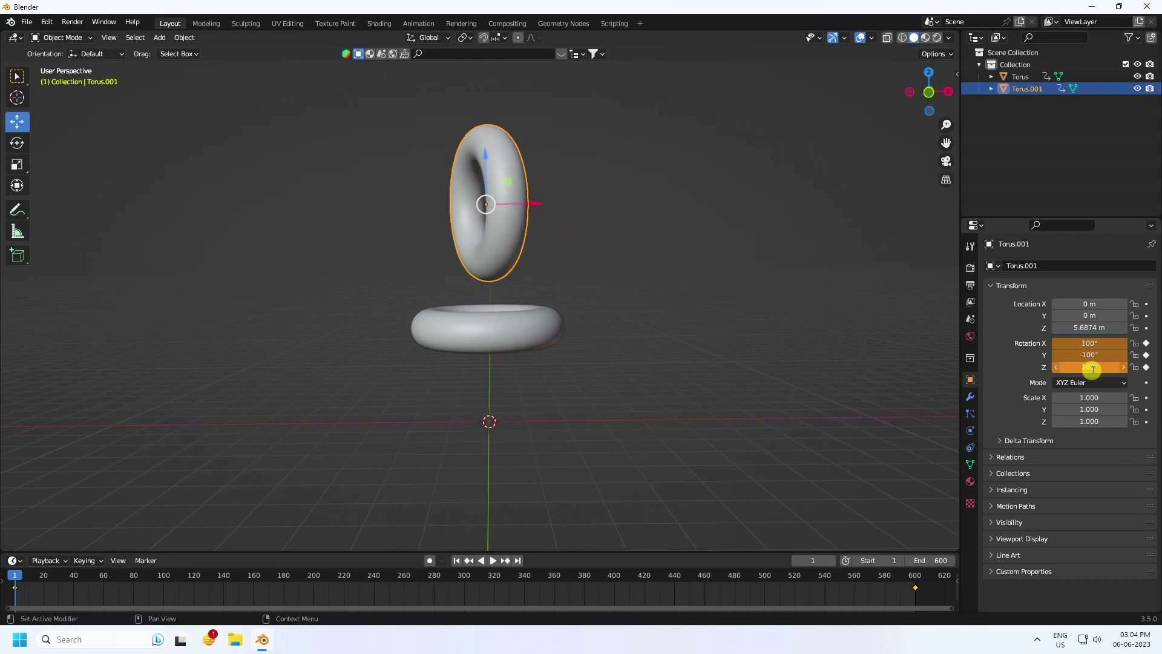
left_click(1146, 343)
Set all torus keyframes to Linear interpolation and preview the spin
left_click(456, 560)
left_click_drag(925, 597, 7, 560)
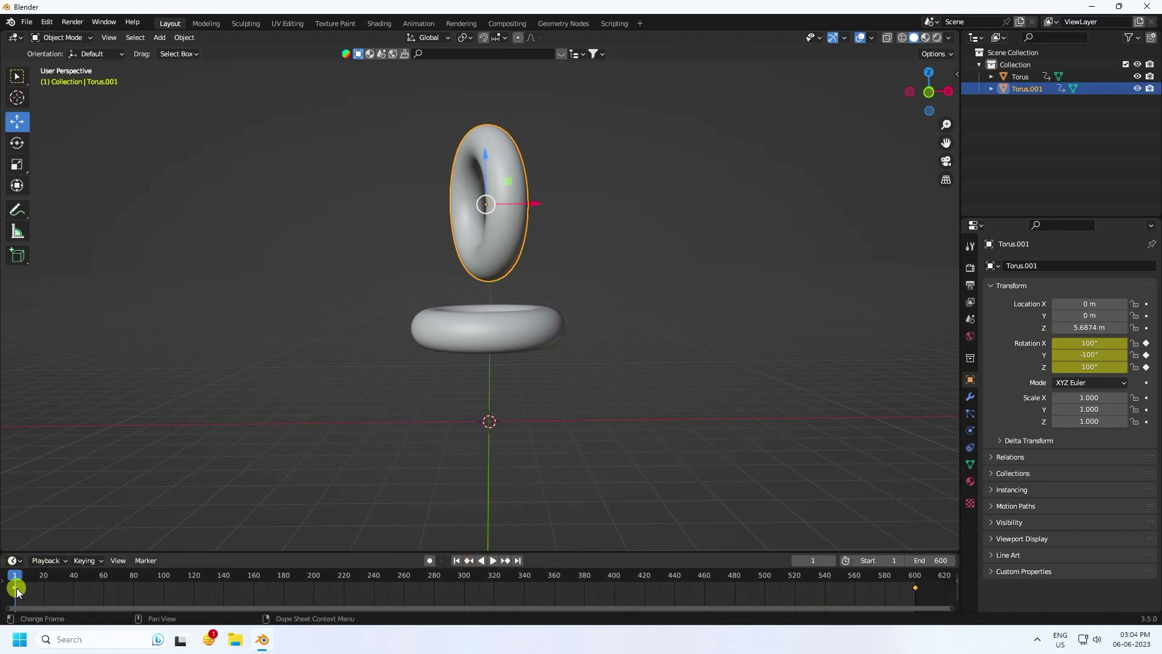
key("t")
left_click(39, 543)
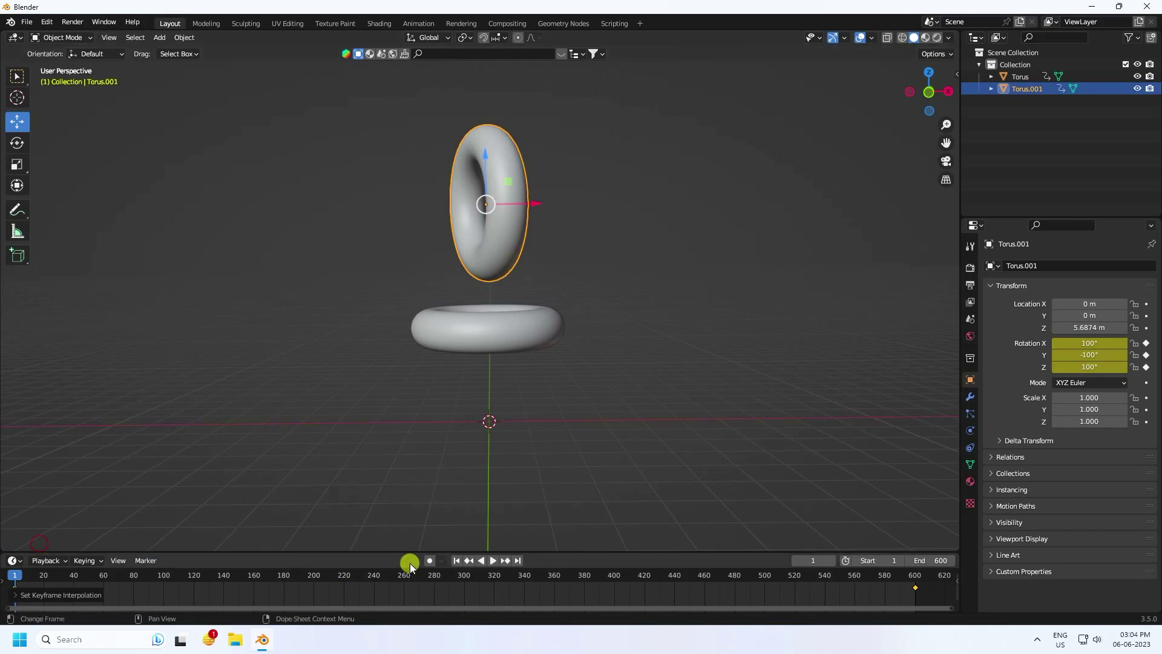
left_click(494, 559)
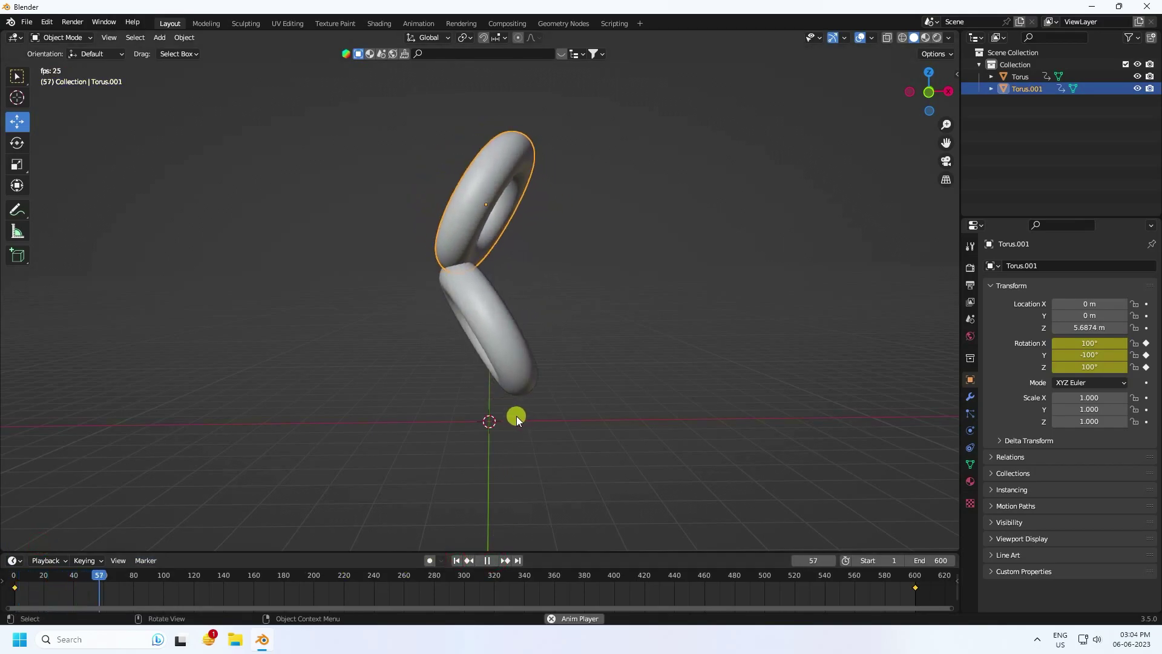
left_click(487, 560)
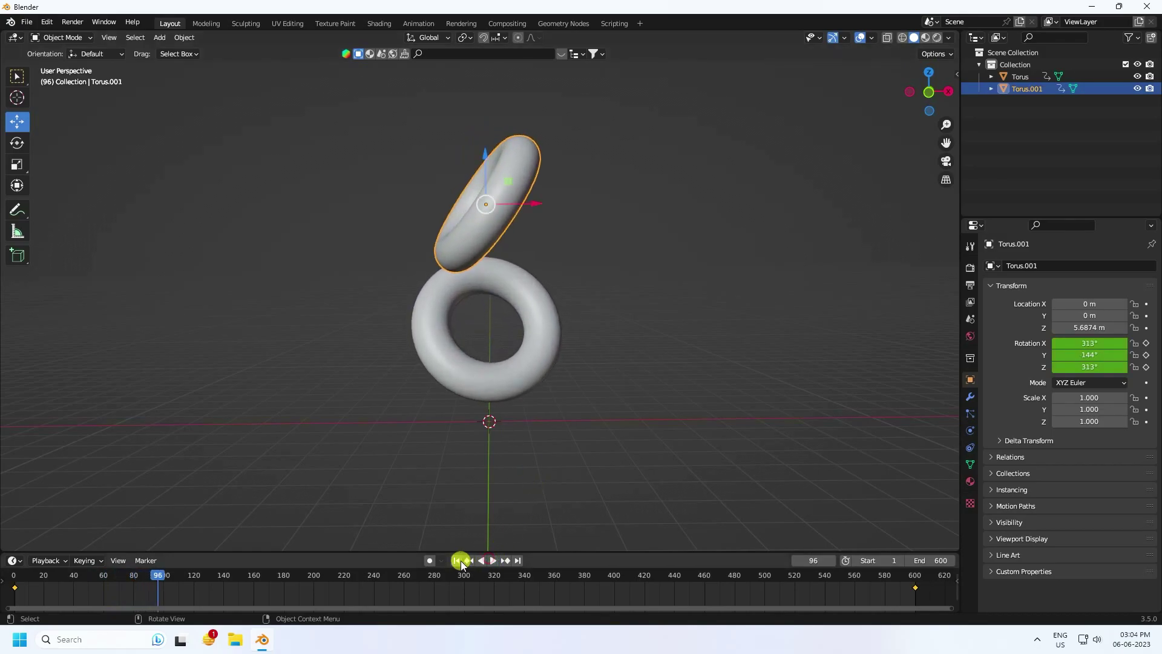
left_click(456, 560)
Raise the upper torus to Z 6.2152 m and replay the animation from the start
left_click_drag(485, 154, 492, 132)
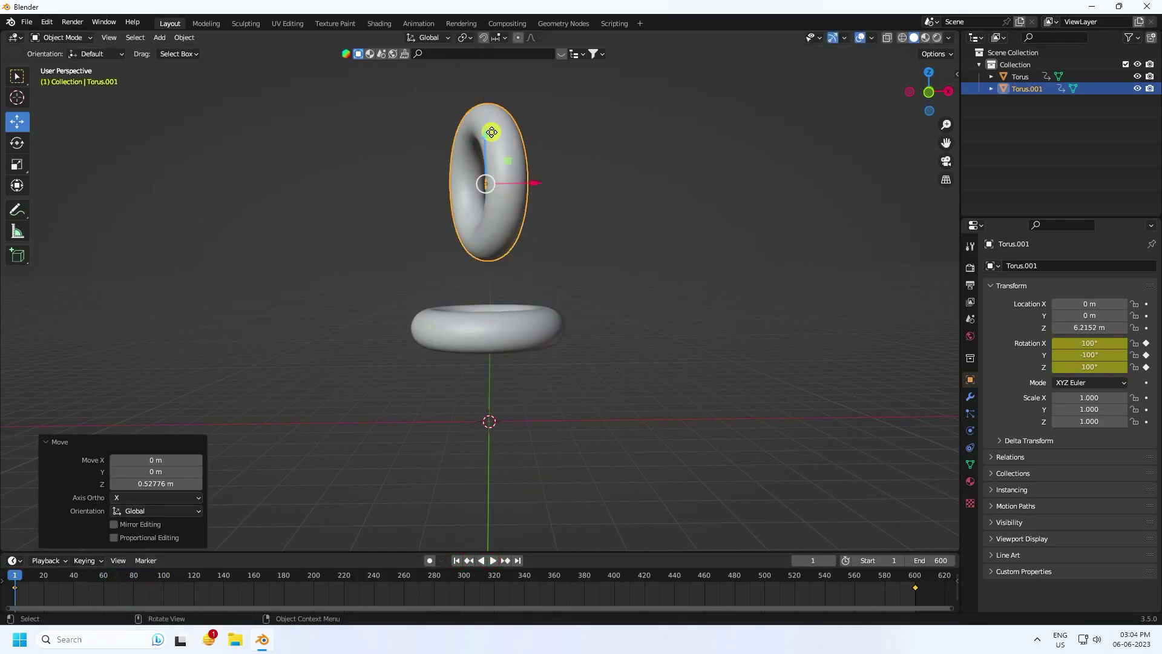
left_click(456, 560)
left_click(493, 559)
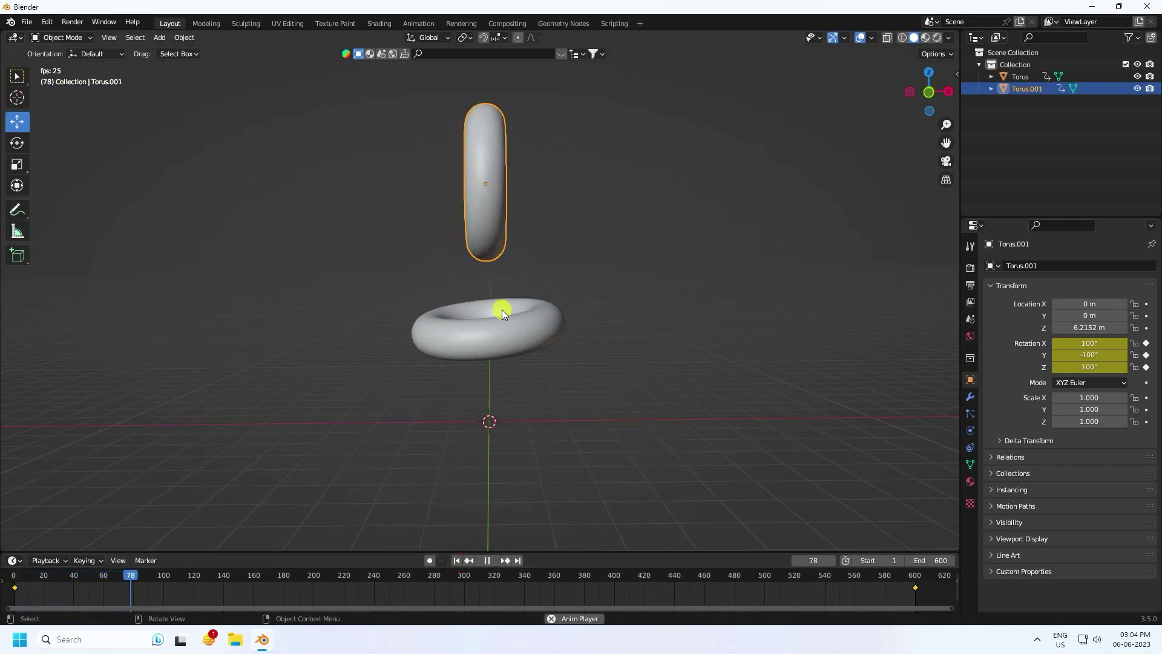
Stop playback at frame 1 and add a UV sphere with a 0.5 m radius
left_click(487, 560)
left_click(456, 561)
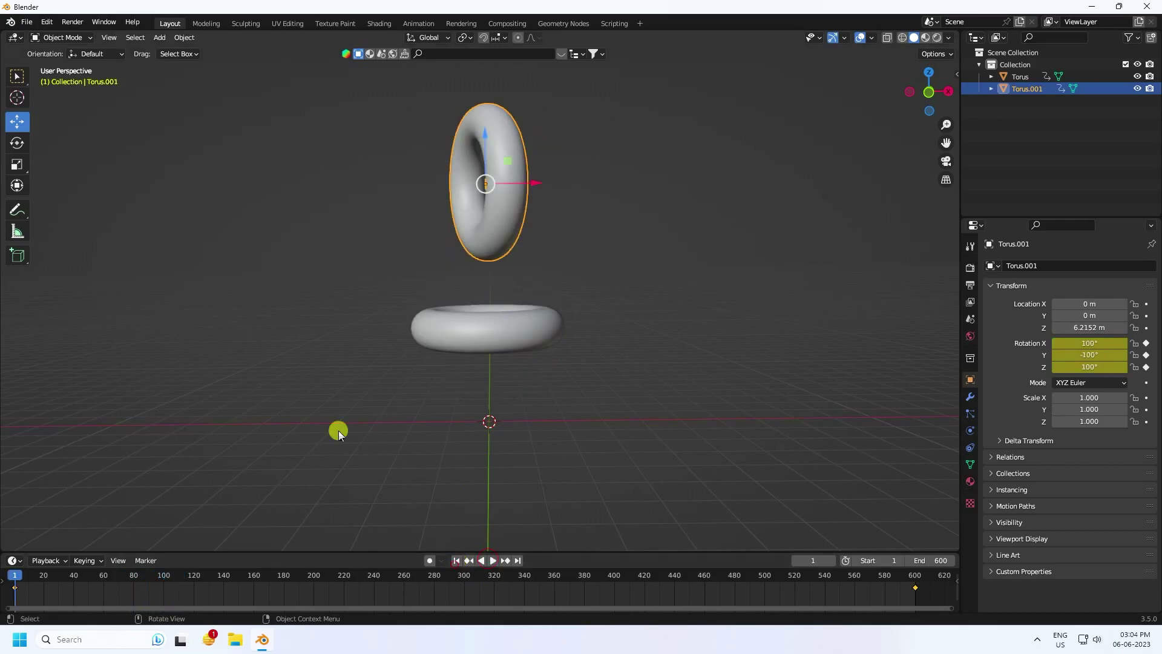
left_click(159, 41)
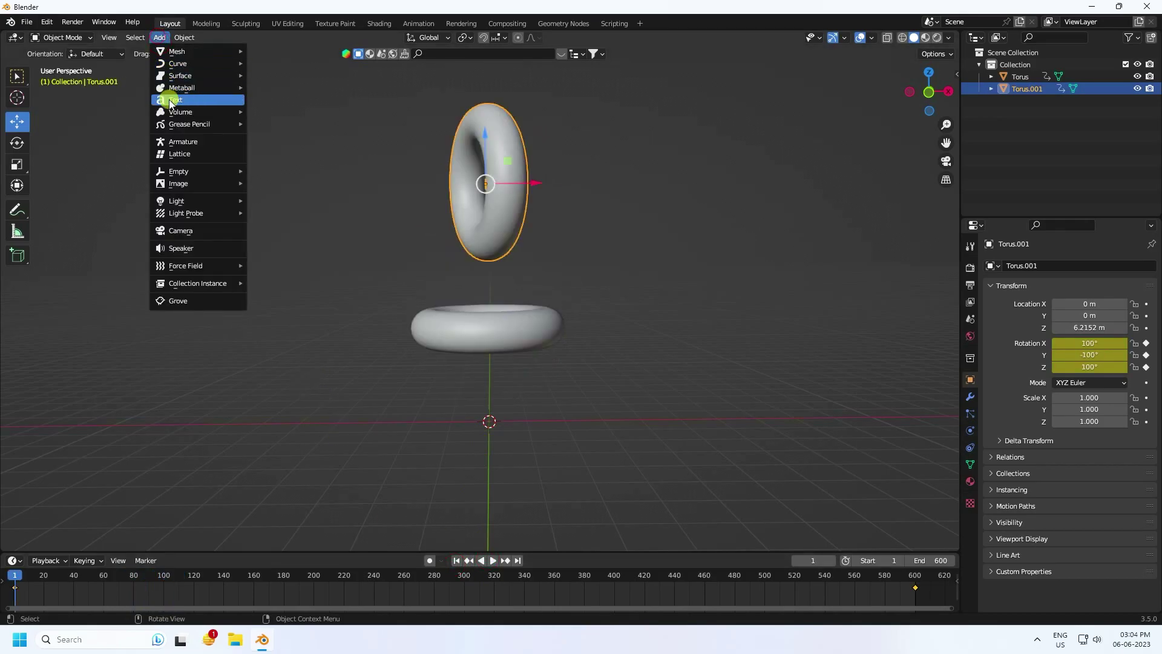
mouse_move(169, 48)
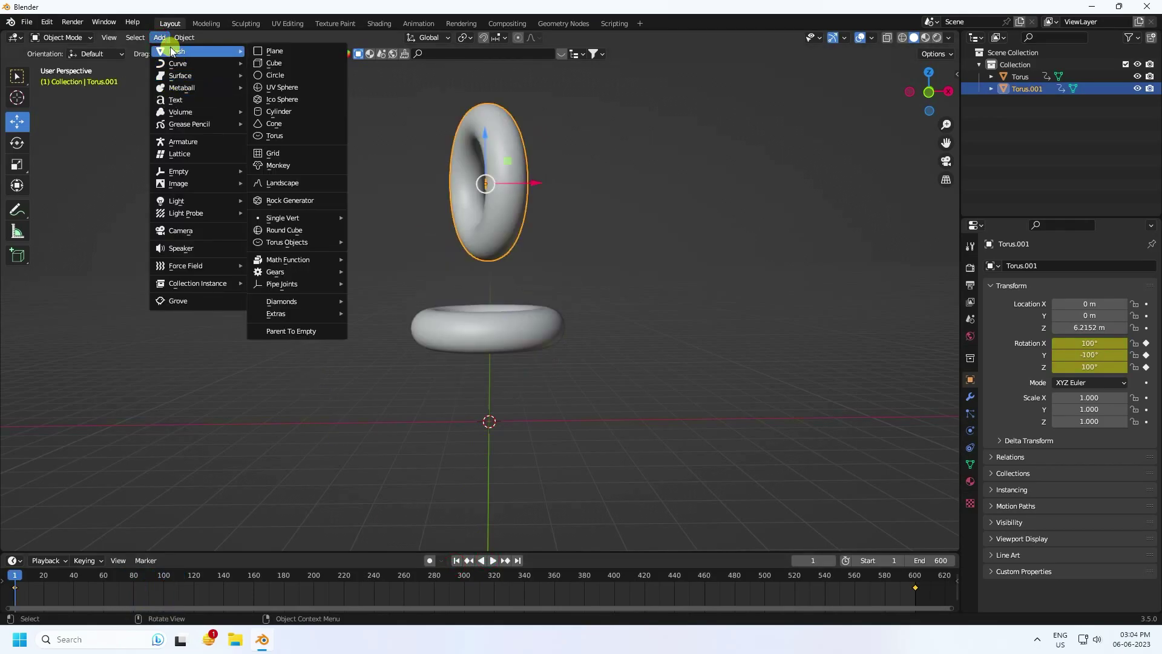
left_click(305, 89)
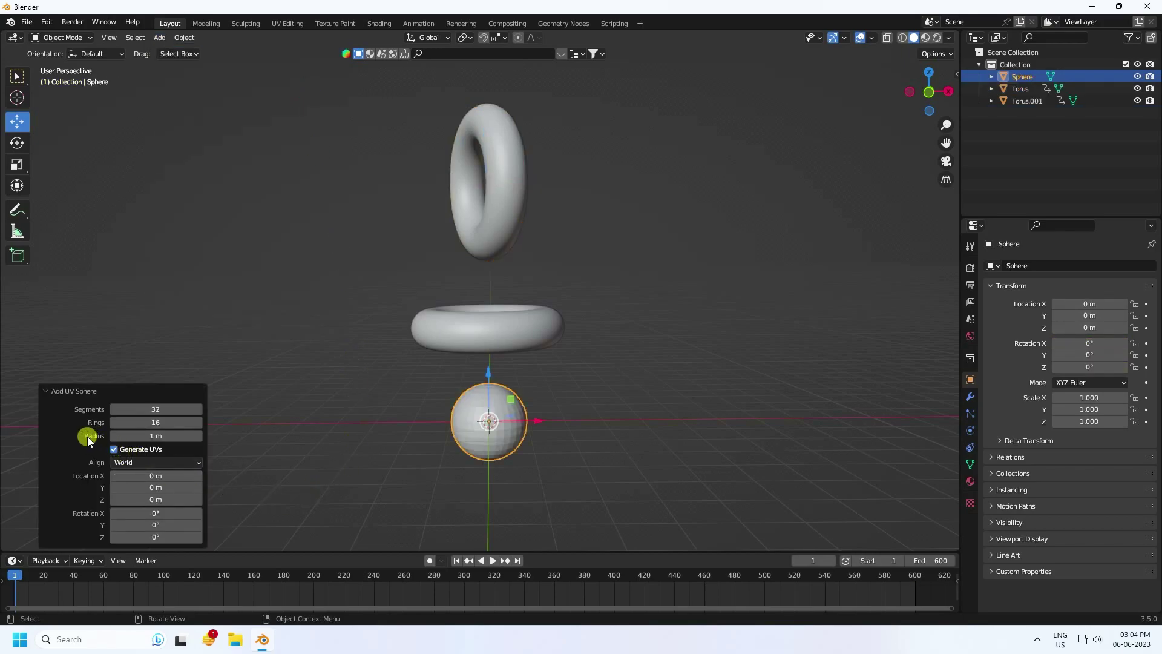
left_click(161, 436)
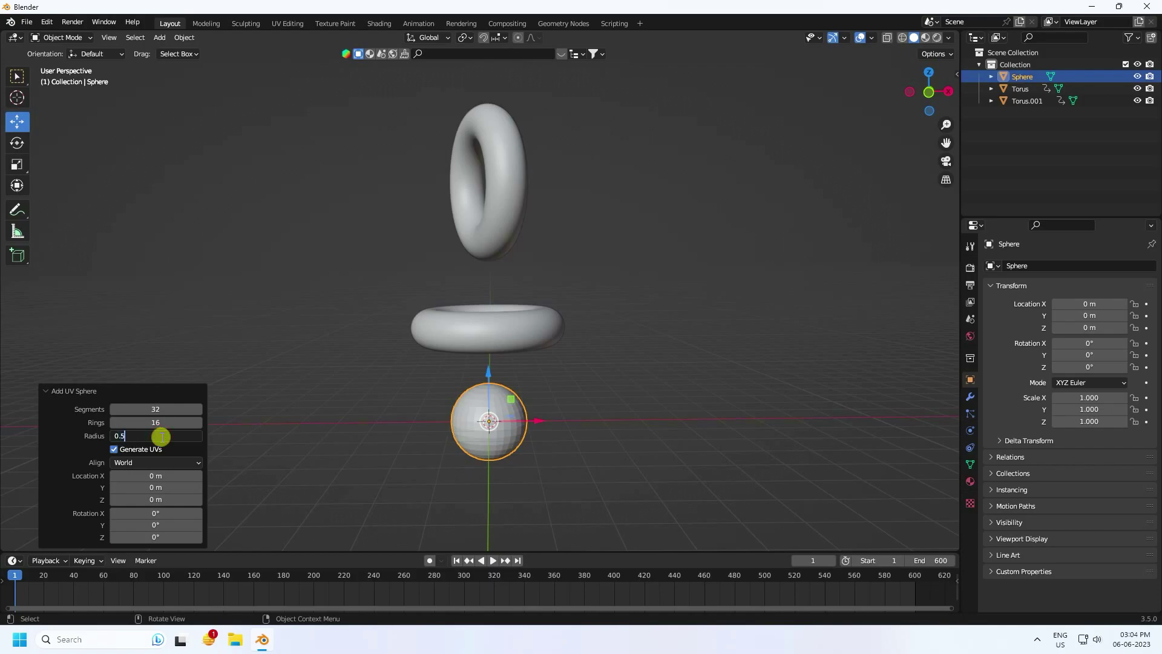
key("Return")
In front view, lift the sphere to Z 10.582 m, then reselect it for Quick Effects
key("KP_1")
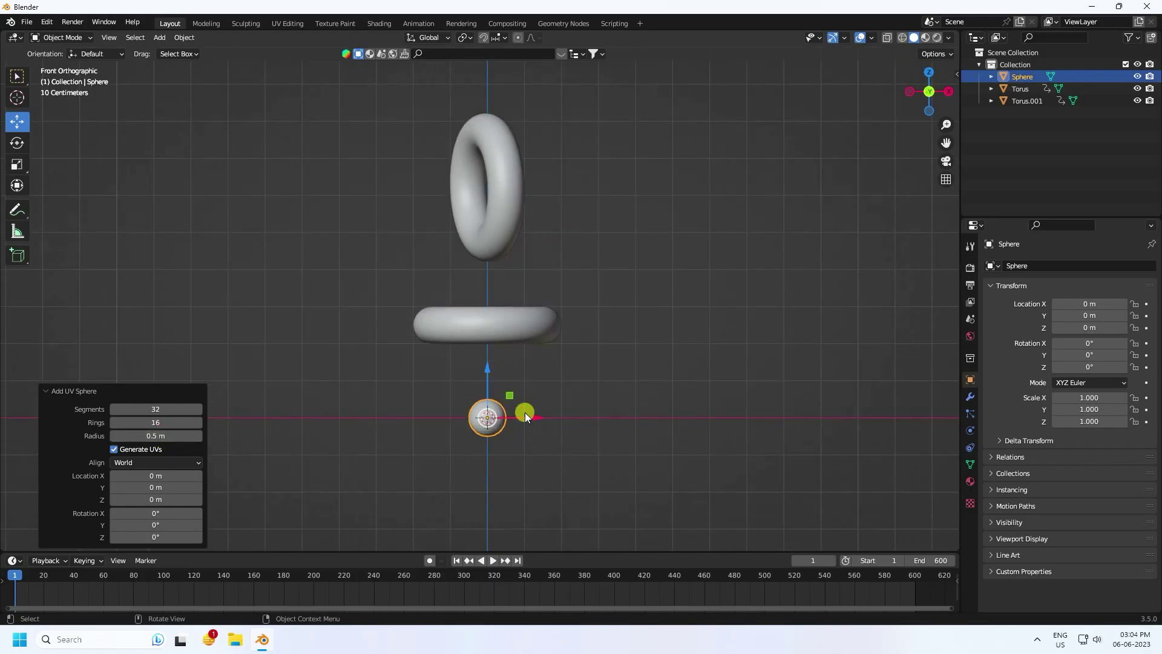
scroll(538, 426, "down", 2)
left_click_drag(484, 356, 502, 61)
middle_click_drag(557, 171, 554, 239, "shift")
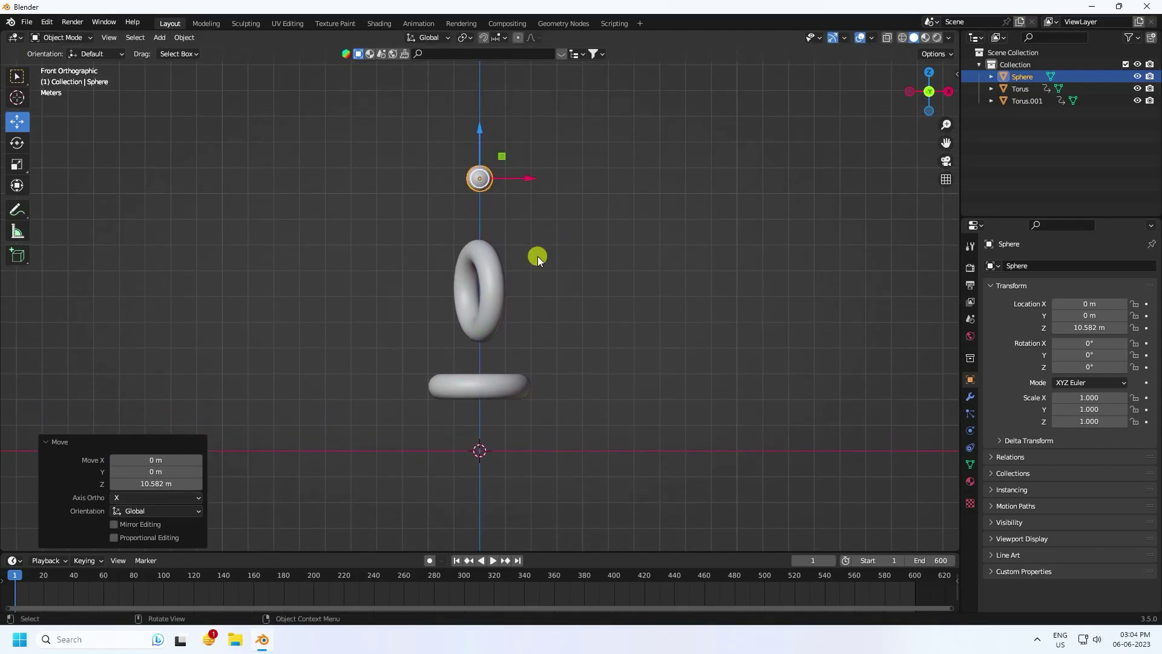
left_click(535, 258)
scroll(502, 212, "up", 1)
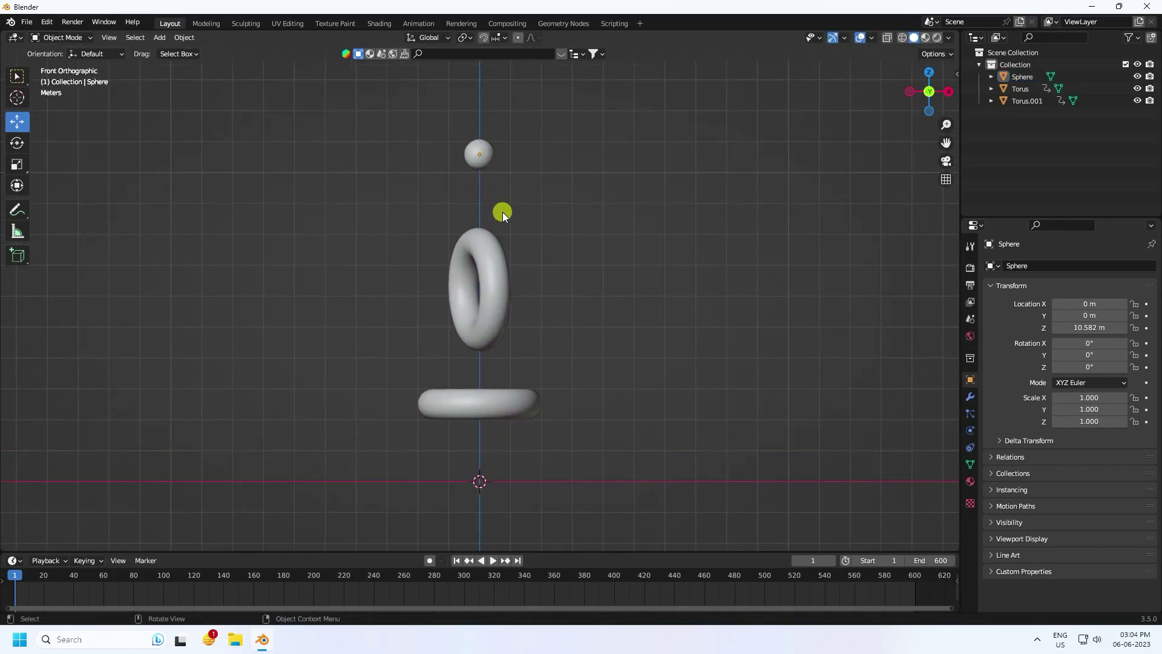
left_click(487, 154)
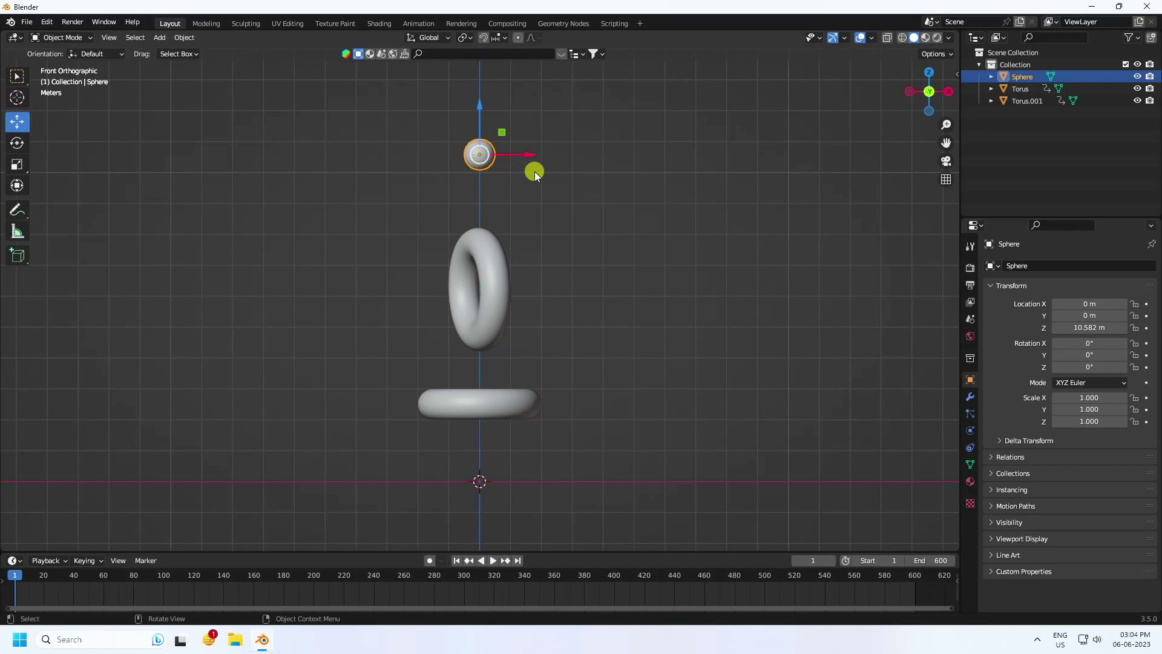
left_click(183, 38)
mouse_move(241, 376)
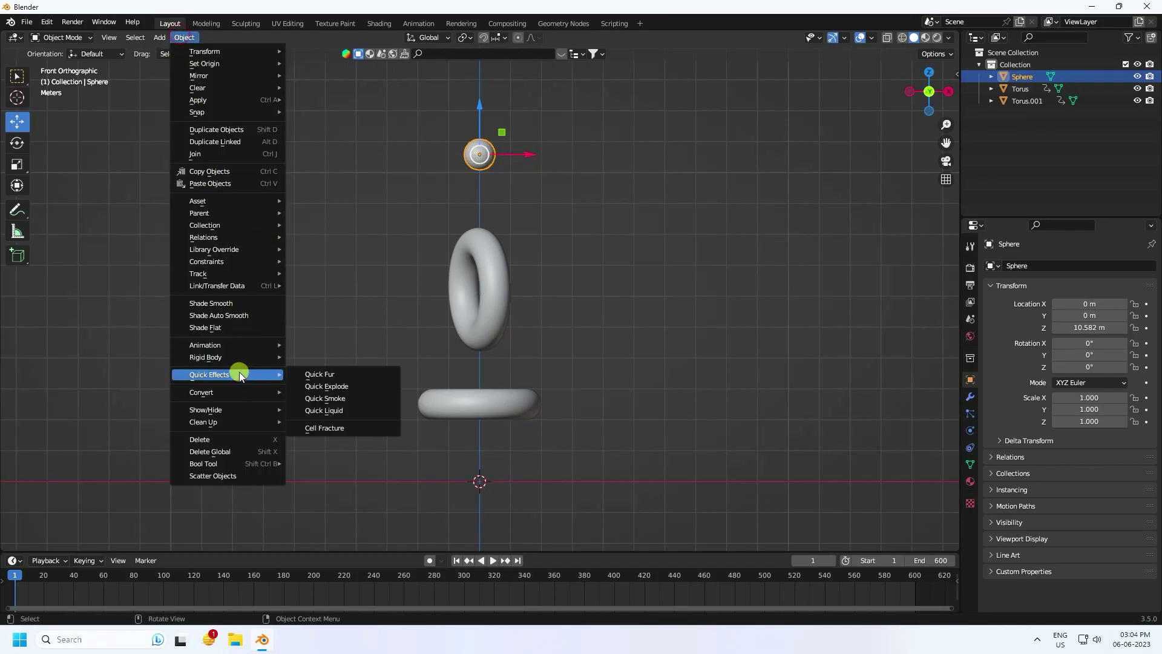
Turn the sphere into a Quick Liquid source with a domain and preview it
left_click(341, 410)
middle_click_drag(336, 414, 543, 125)
scroll(543, 126, "up", 4)
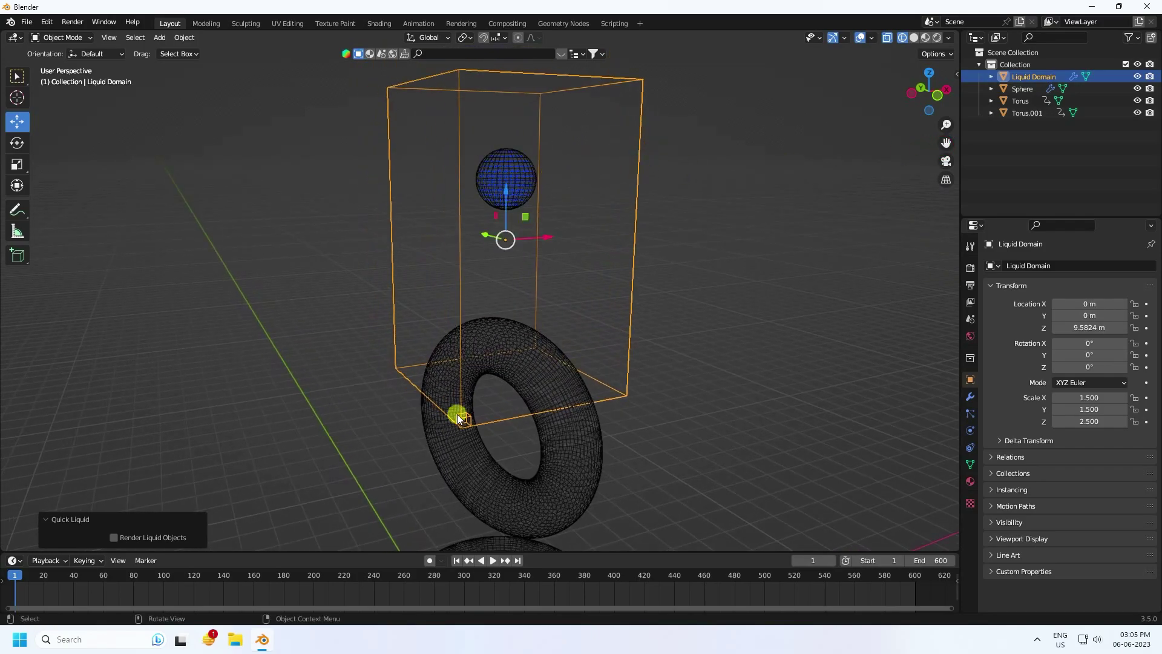
left_click(493, 560)
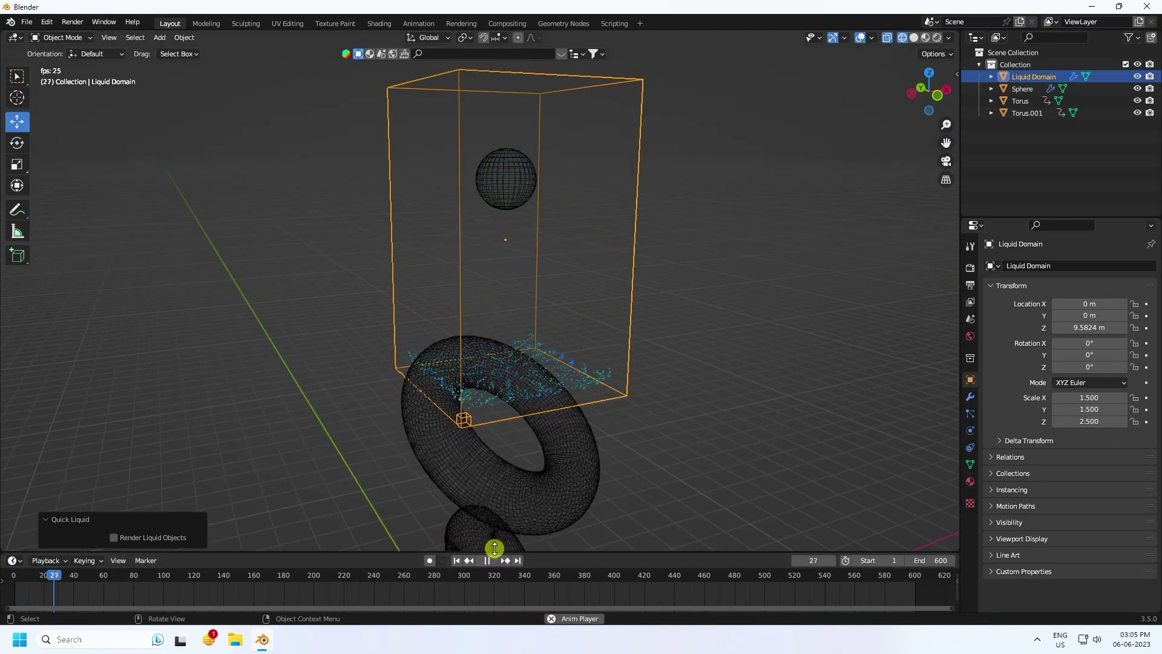
left_click(487, 560)
left_click(456, 560)
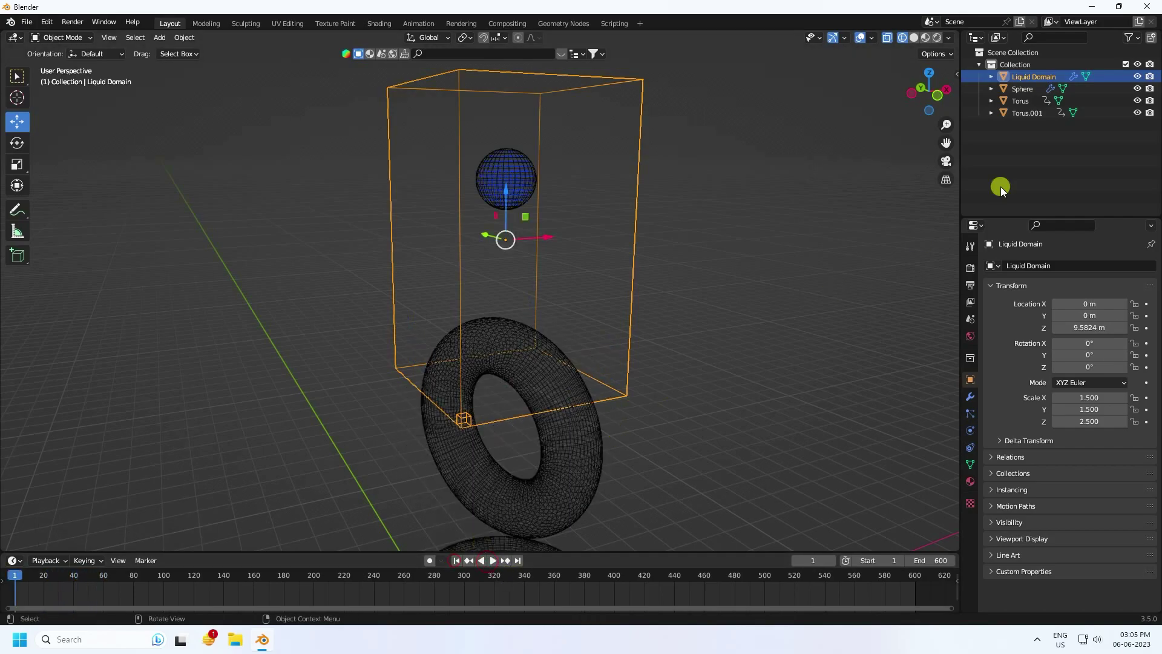
Scale the Liquid Domain to 4 × 4 × 6
left_click(1093, 396)
type("4")
key("Return")
left_click(1084, 407)
type("4")
key("Return")
left_click(1087, 422)
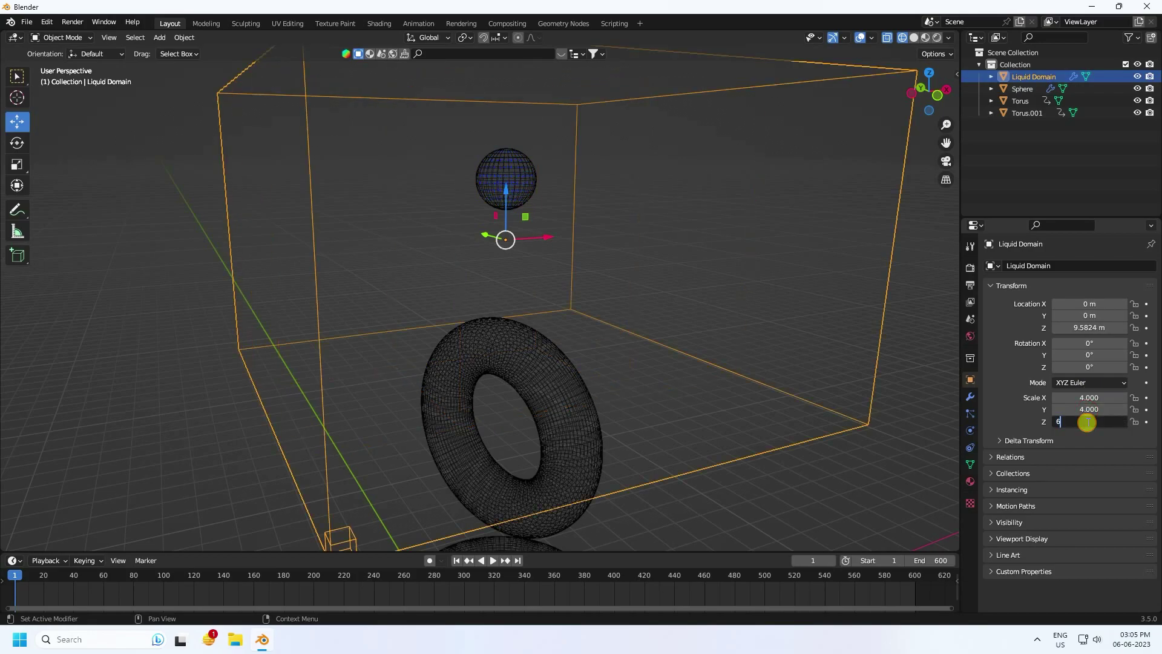
type("6")
key("Return")
Lower the Liquid Domain around the tori, setting its Z location to 6 m
scroll(626, 295, "down", 5)
middle_click_drag(626, 295, 633, 340)
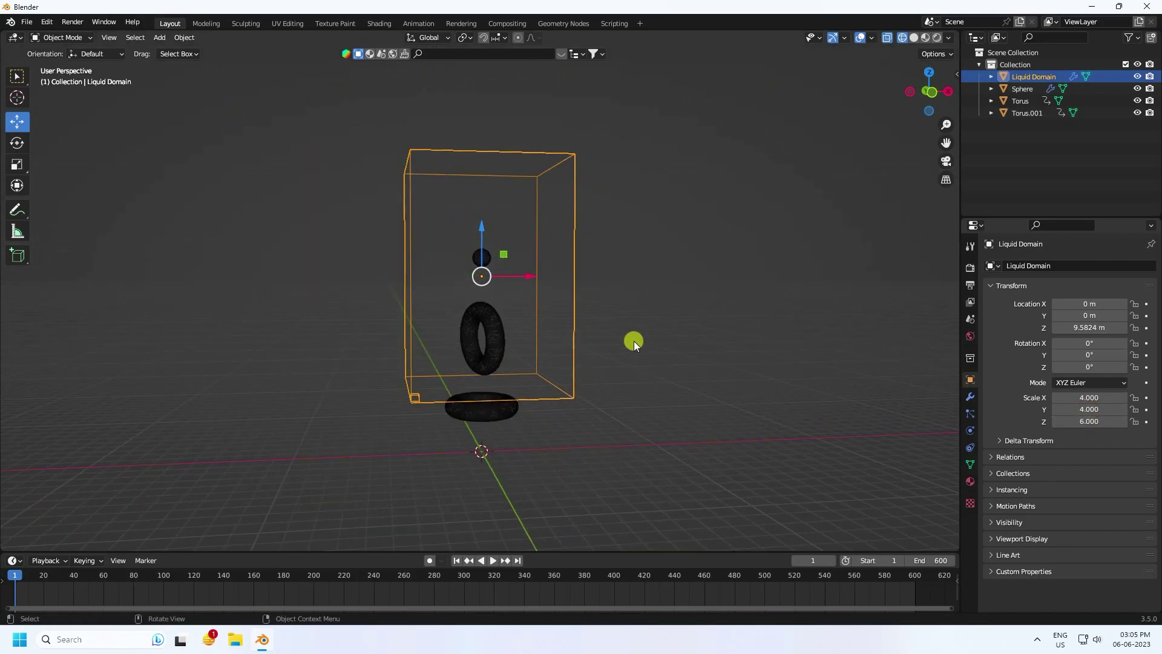
key("KP_1")
scroll(500, 285, "up", 2)
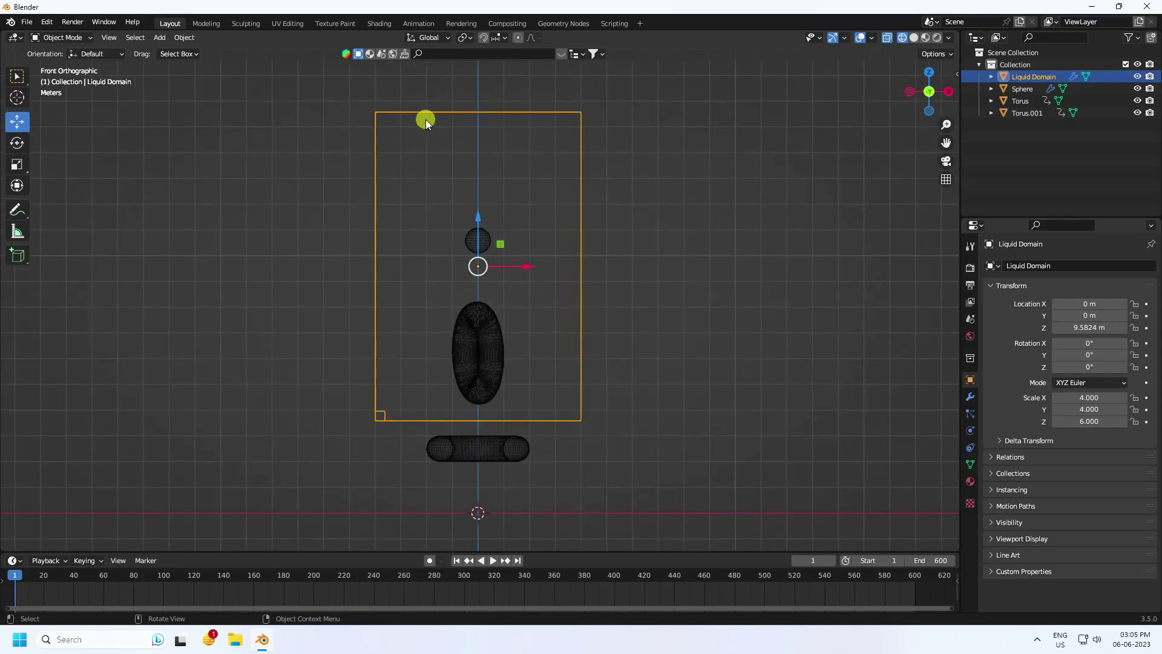
left_click_drag(478, 209, 489, 306)
left_click(1022, 77)
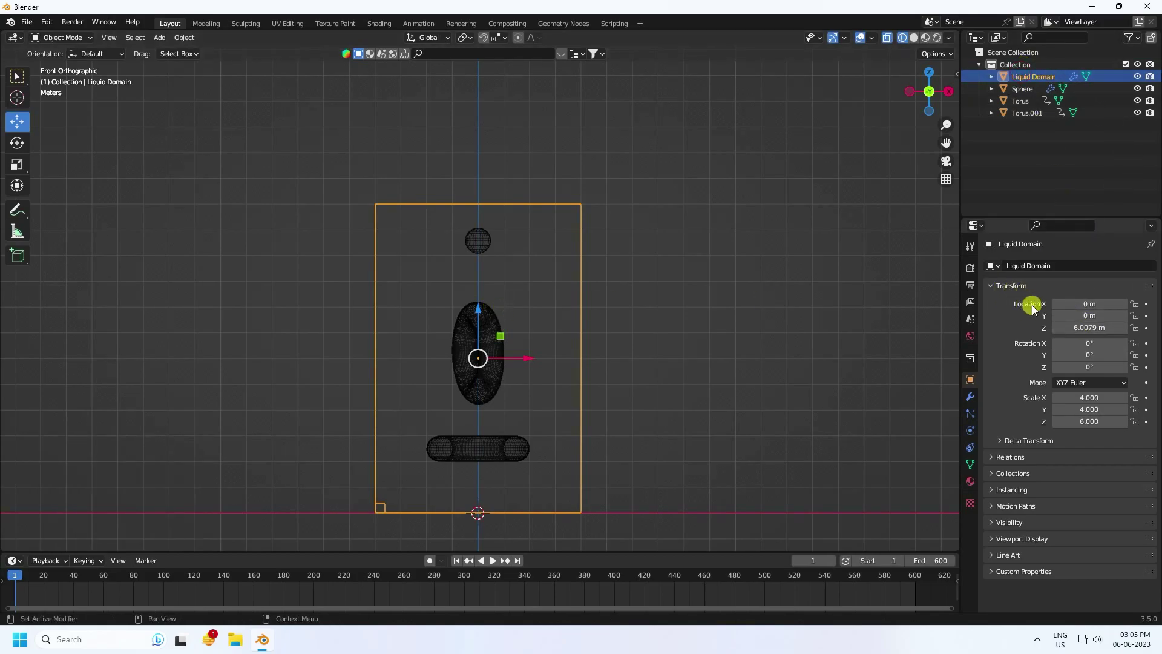
left_click(1082, 328)
type("6")
key("Return")
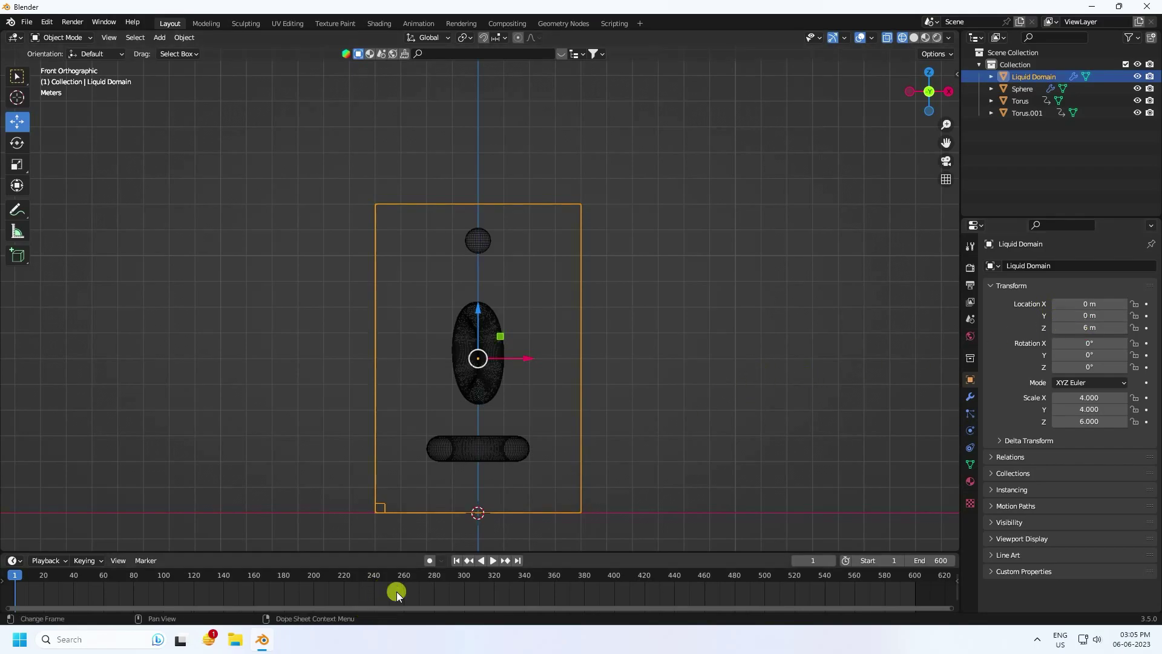
Preview the pour framed on the tori, then rewind to frame 1 and select Torus.001
left_click(494, 560)
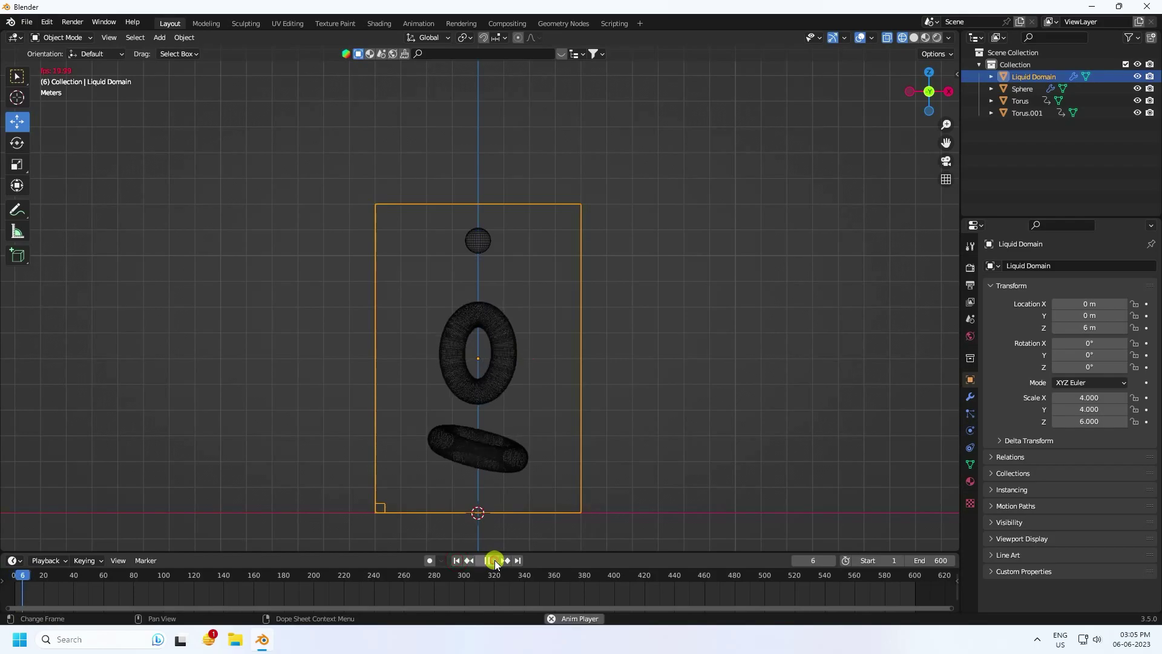
scroll(494, 547, "up", 3)
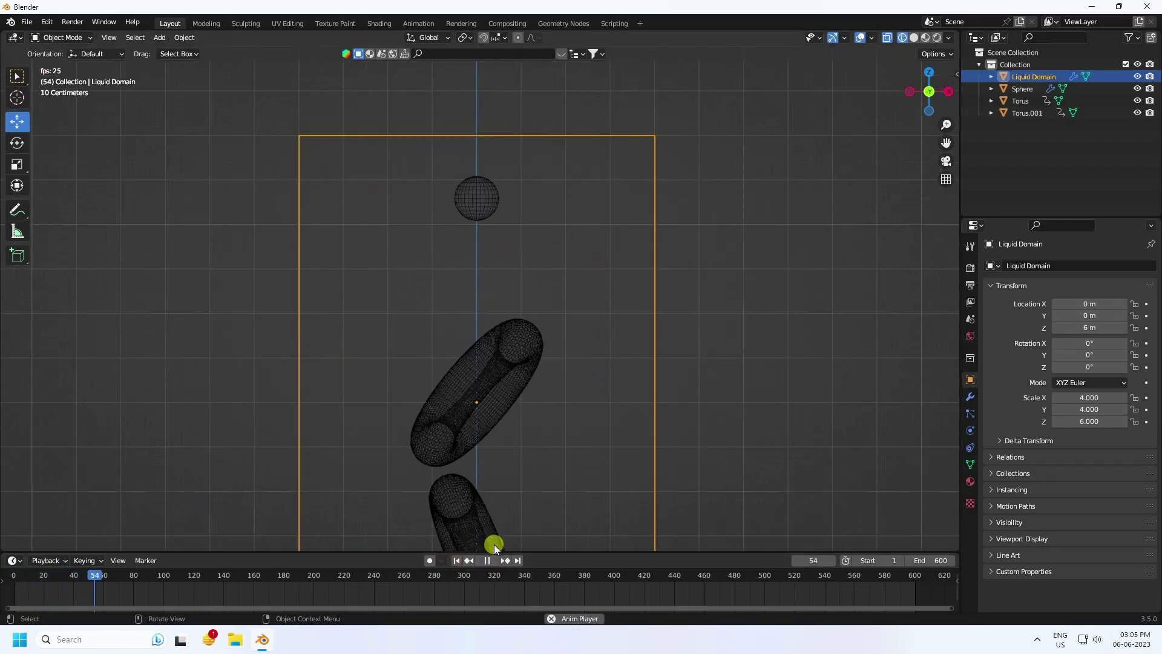
scroll(512, 409, "down", 2)
middle_click_drag(532, 449, 504, 310, "shift")
scroll(458, 433, "up", 3)
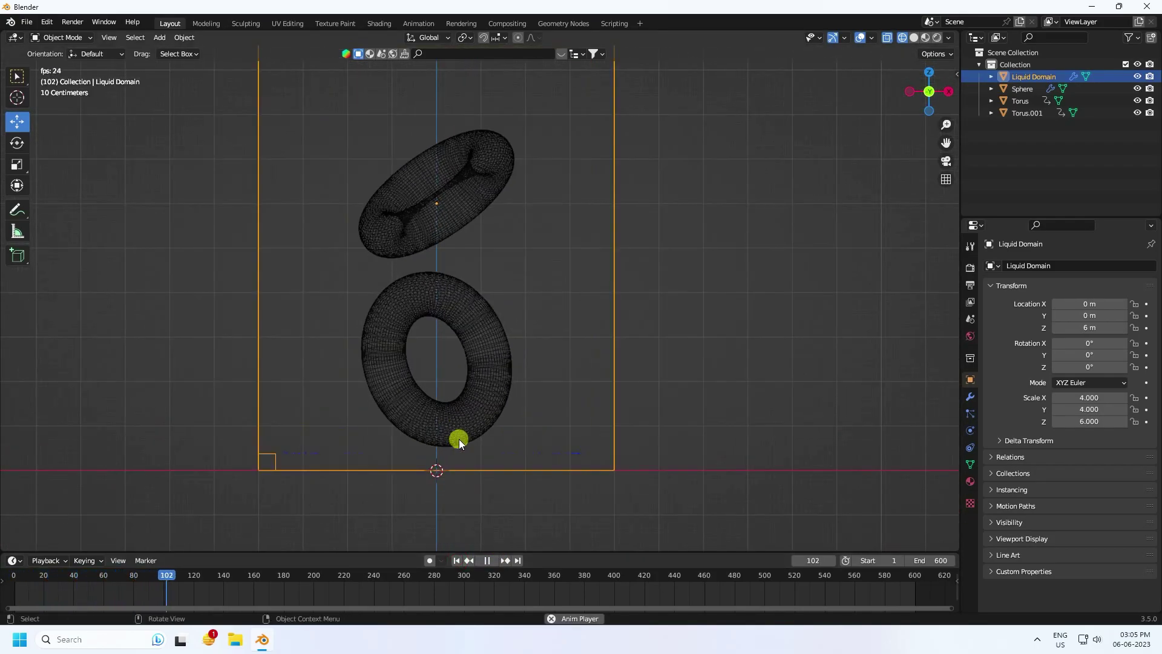
scroll(483, 436, "down", 1)
middle_click_drag(483, 436, 509, 501, "shift")
left_click(488, 561)
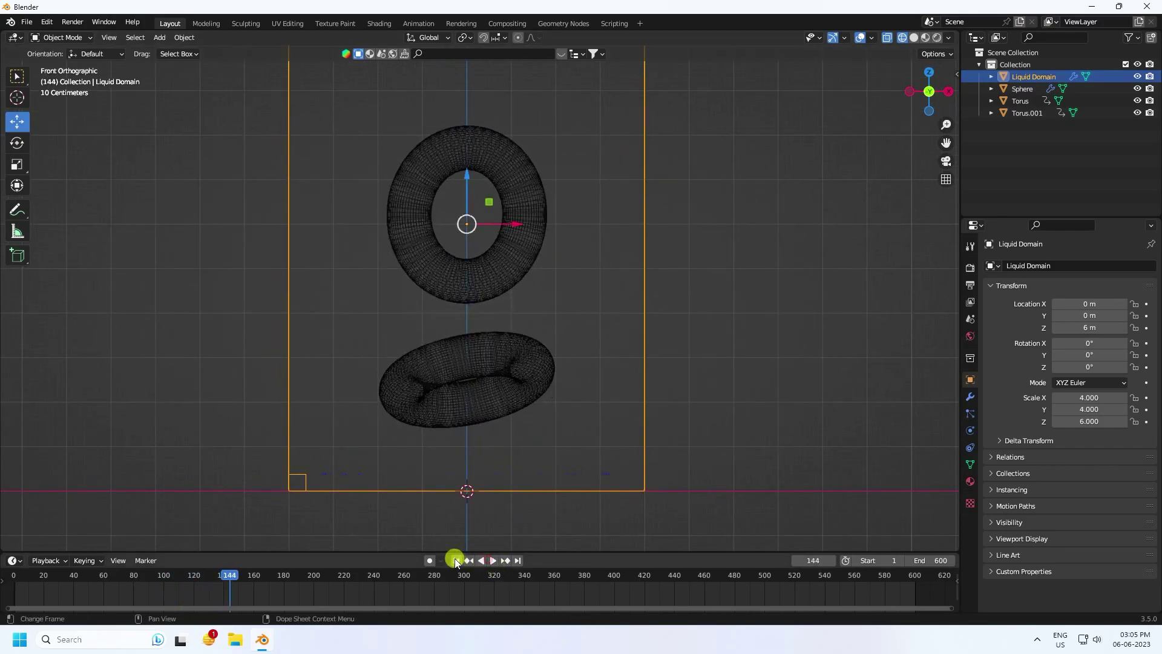
left_click(456, 560)
left_click(482, 279)
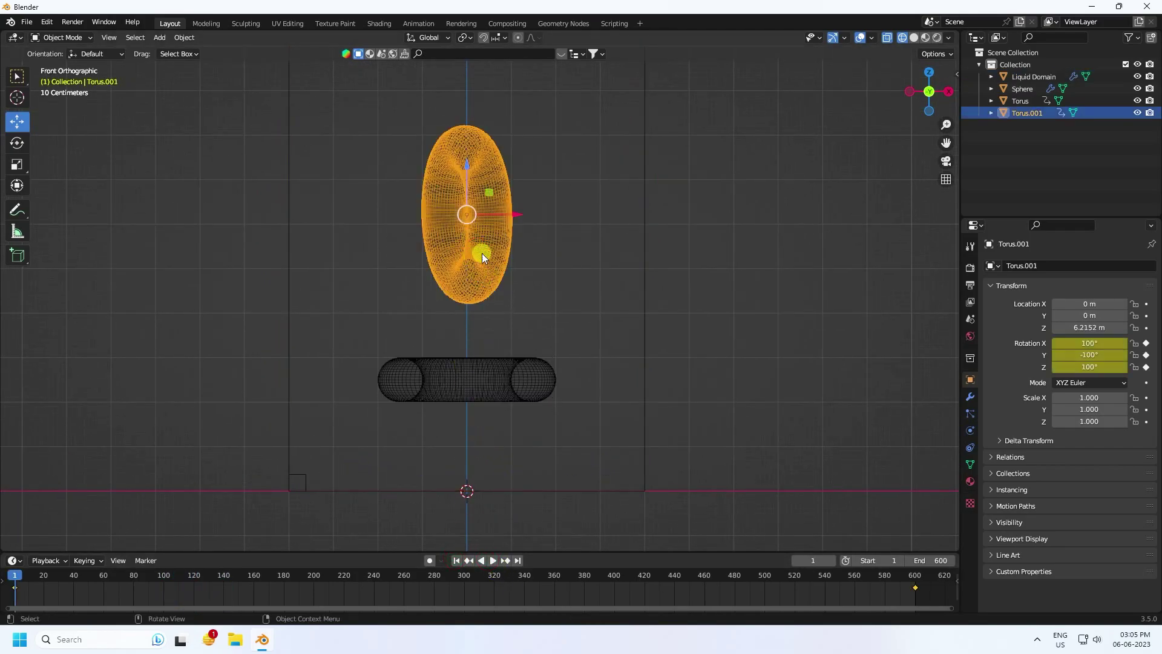
Make Torus.001 a fluid effector with 100 sampling substeps
left_click(970, 431)
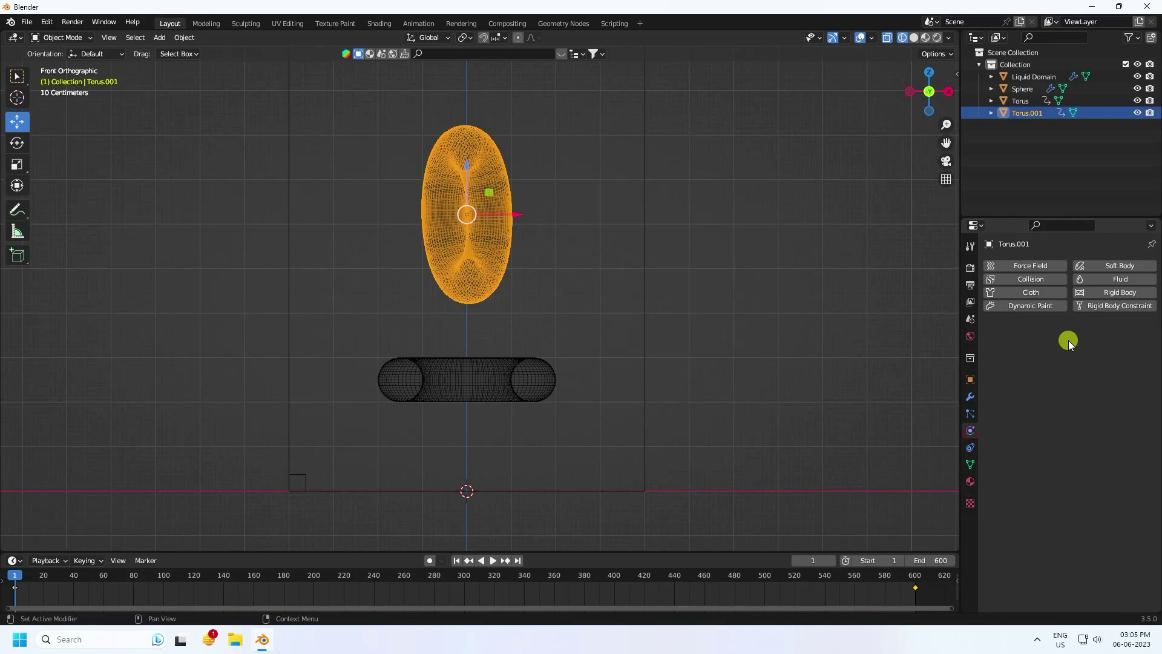
left_click(1119, 279)
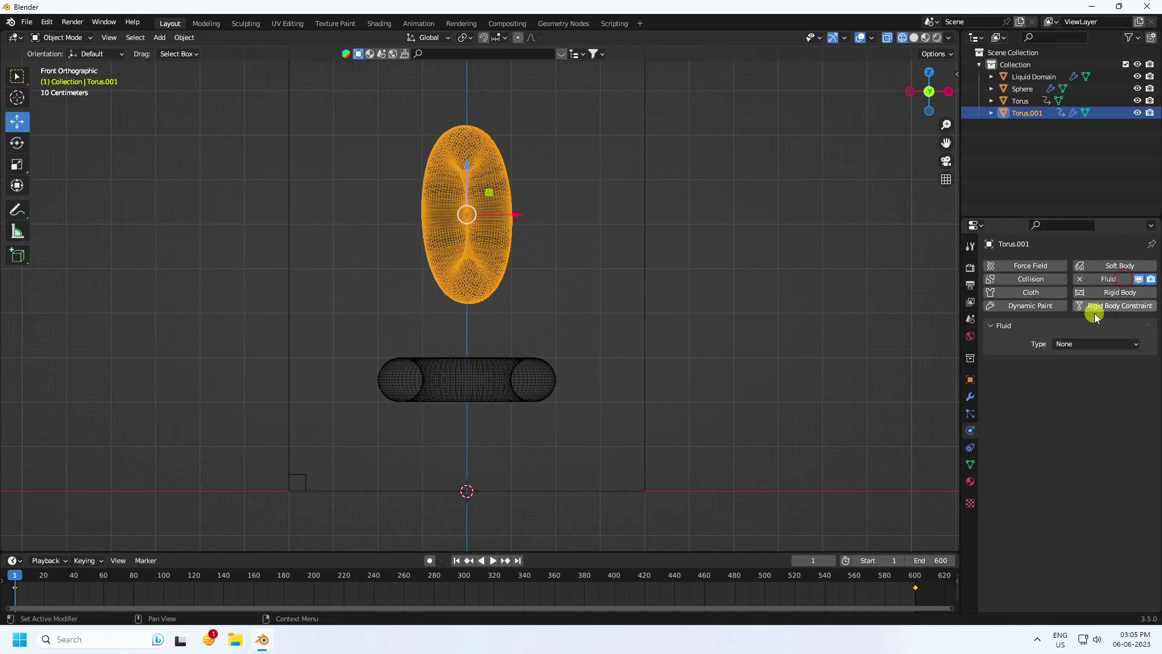
left_click(1072, 343)
left_click(1070, 397)
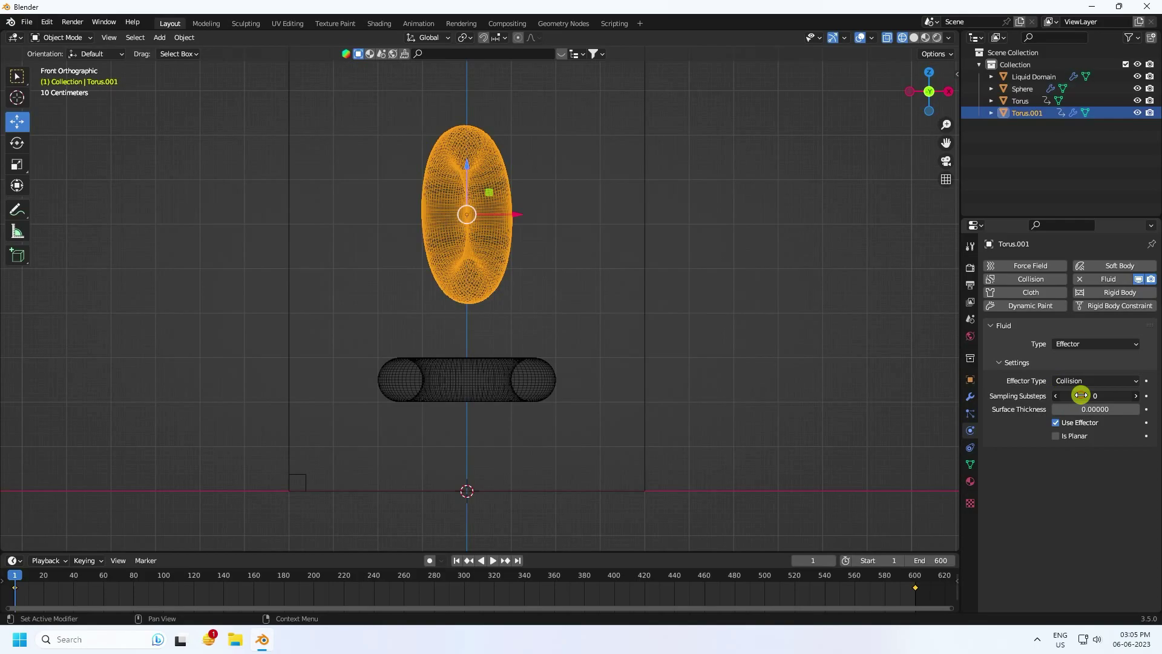
key("Return")
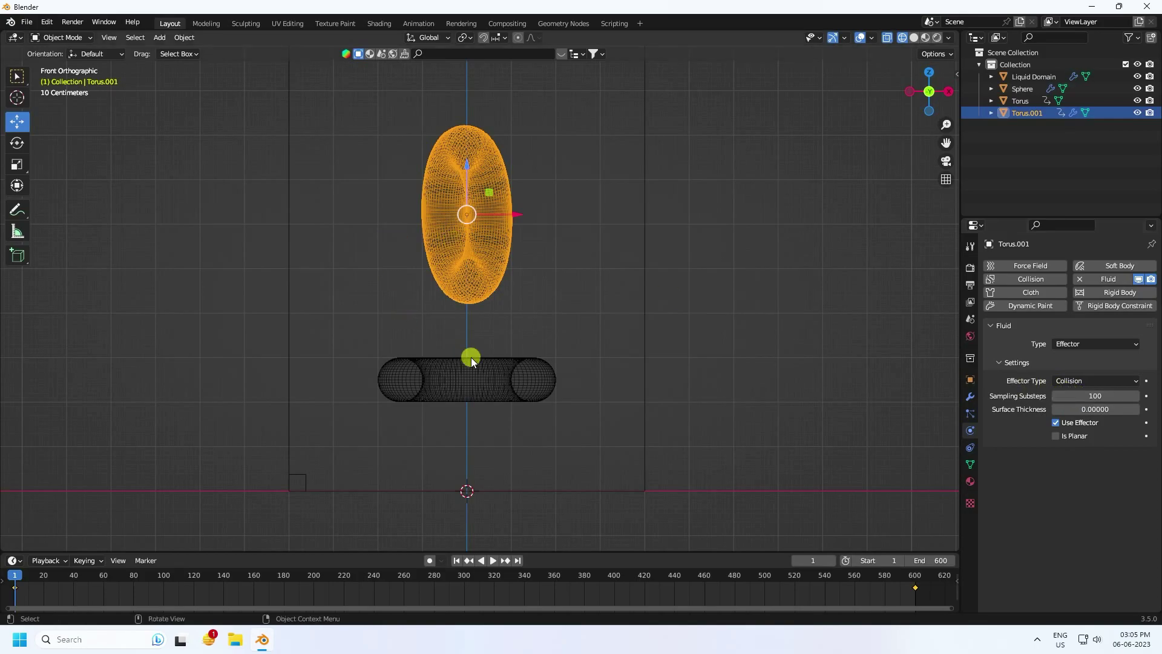
Make the lower Torus a fluid effector with 100 sampling substeps as well
left_click(491, 379)
left_click(1111, 283)
left_click(1077, 343)
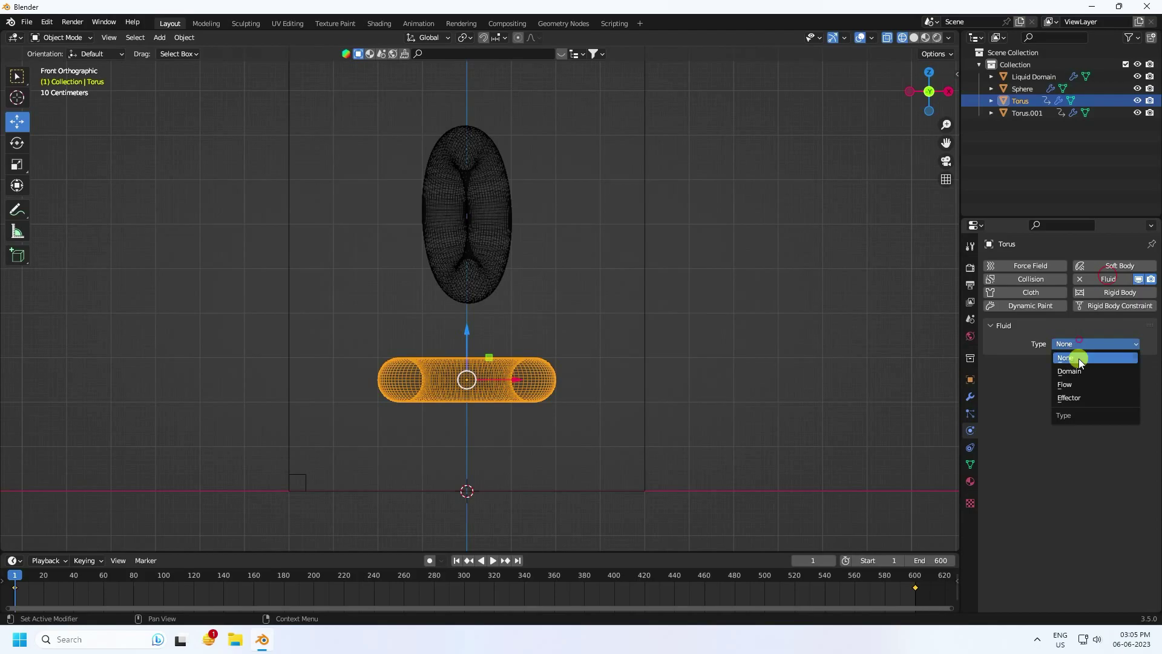
left_click(1069, 397)
left_click(1080, 395)
type("100")
key("Return")
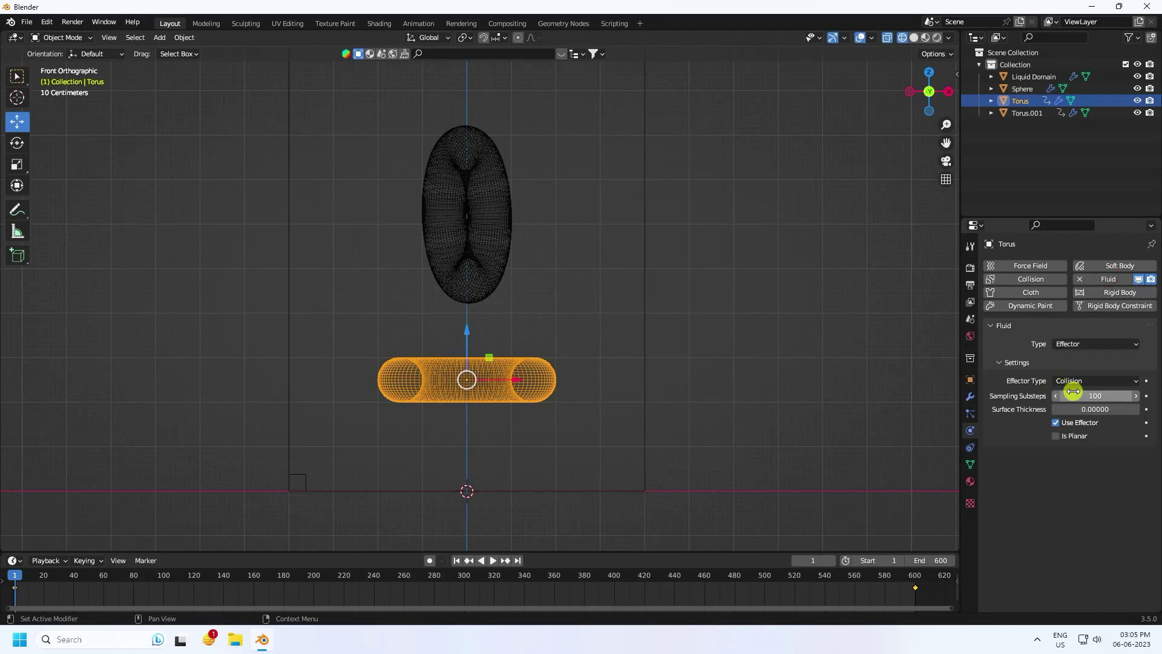
Play the animation to test the collisions, rewind to the first frame, and orbit into perspective
scroll(550, 317, "down", 1)
scroll(521, 291, "up", 2)
scroll(593, 236, "down", 3)
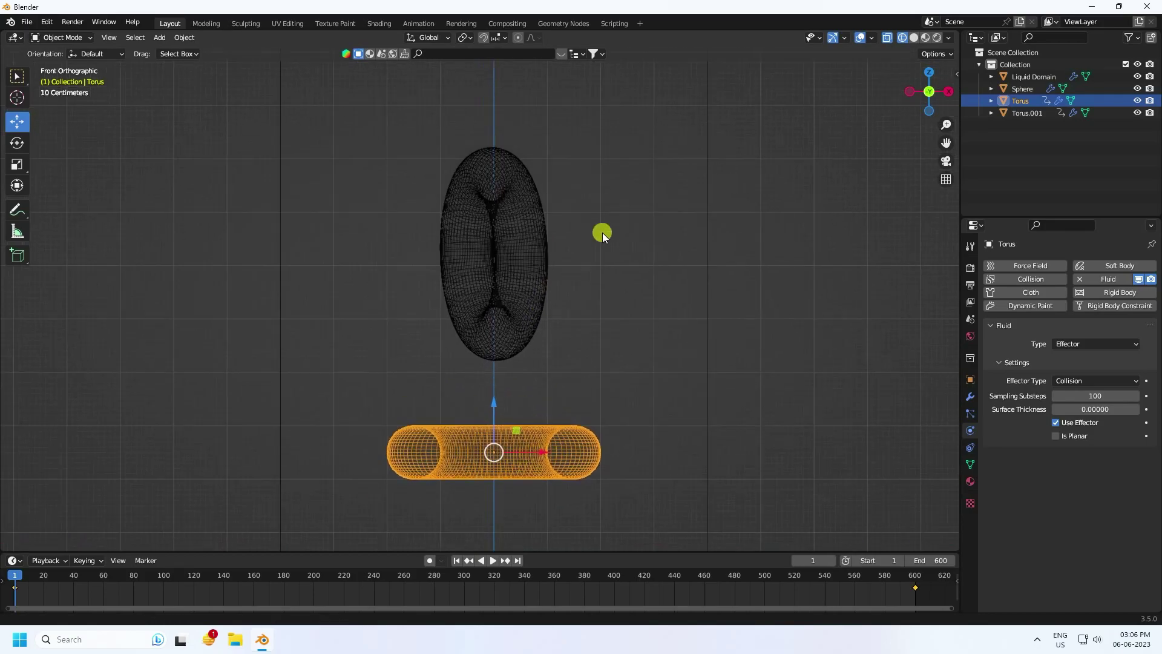
right_click(496, 560)
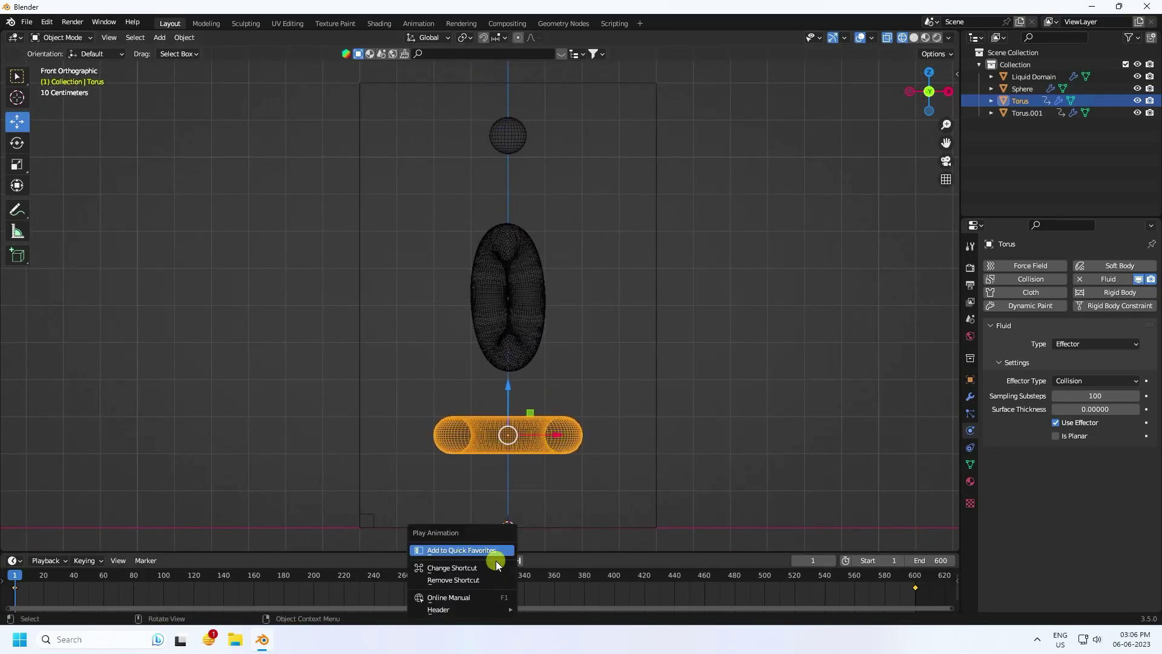
left_click(493, 560)
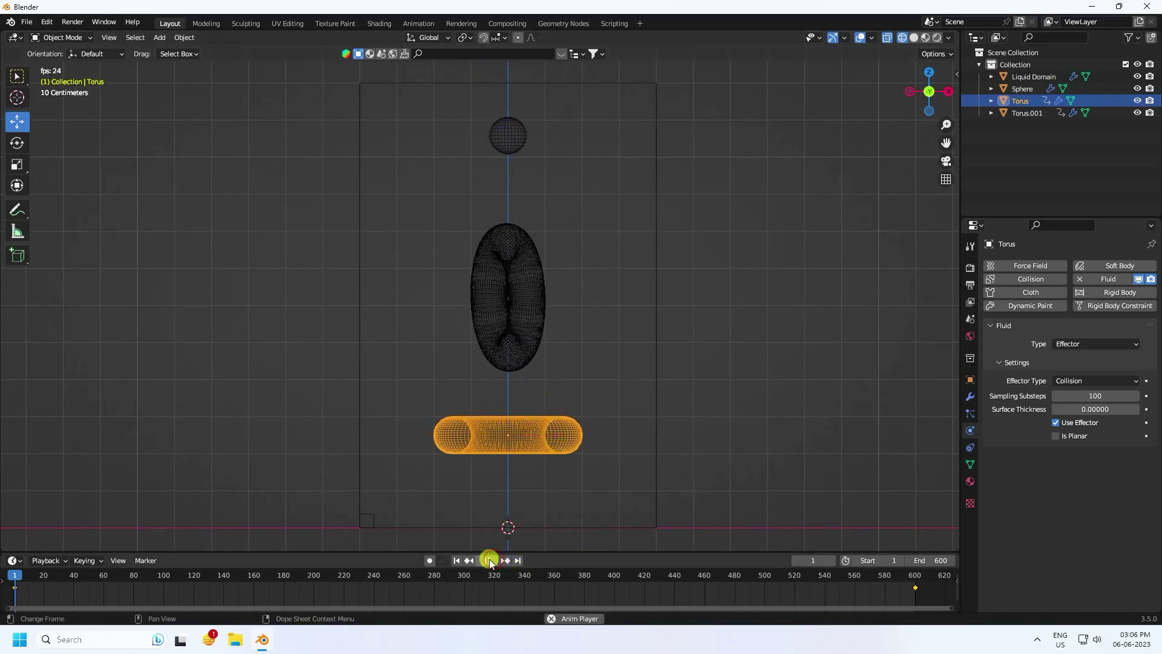
left_click(489, 559)
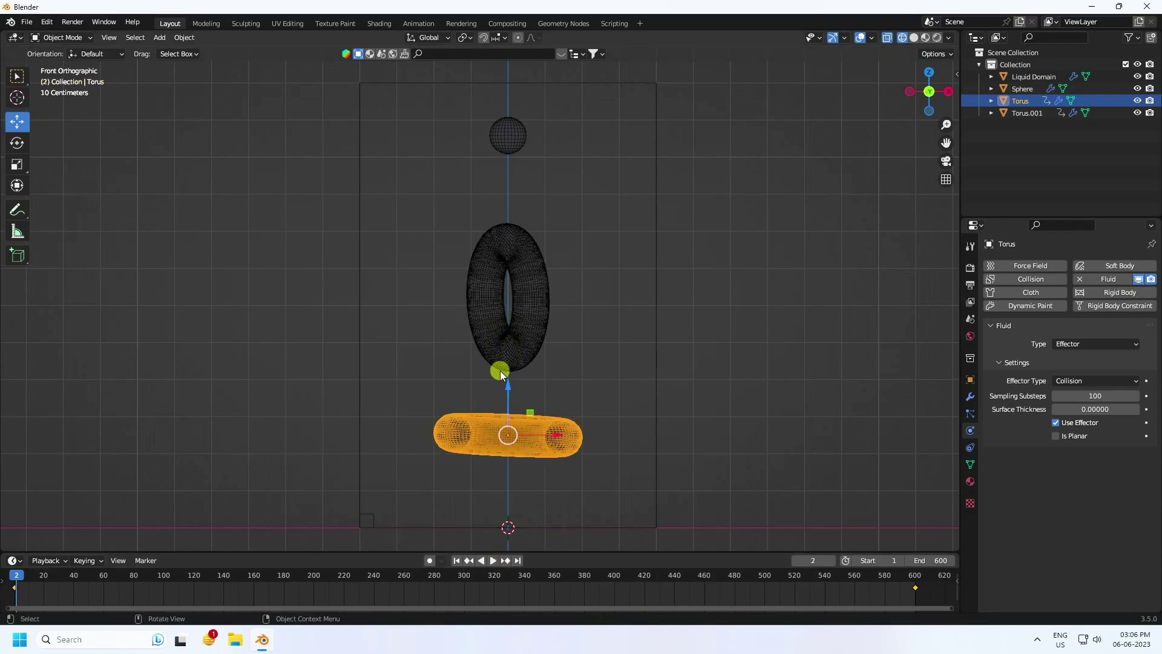
left_click(455, 561)
middle_click_drag(498, 389, 539, 363)
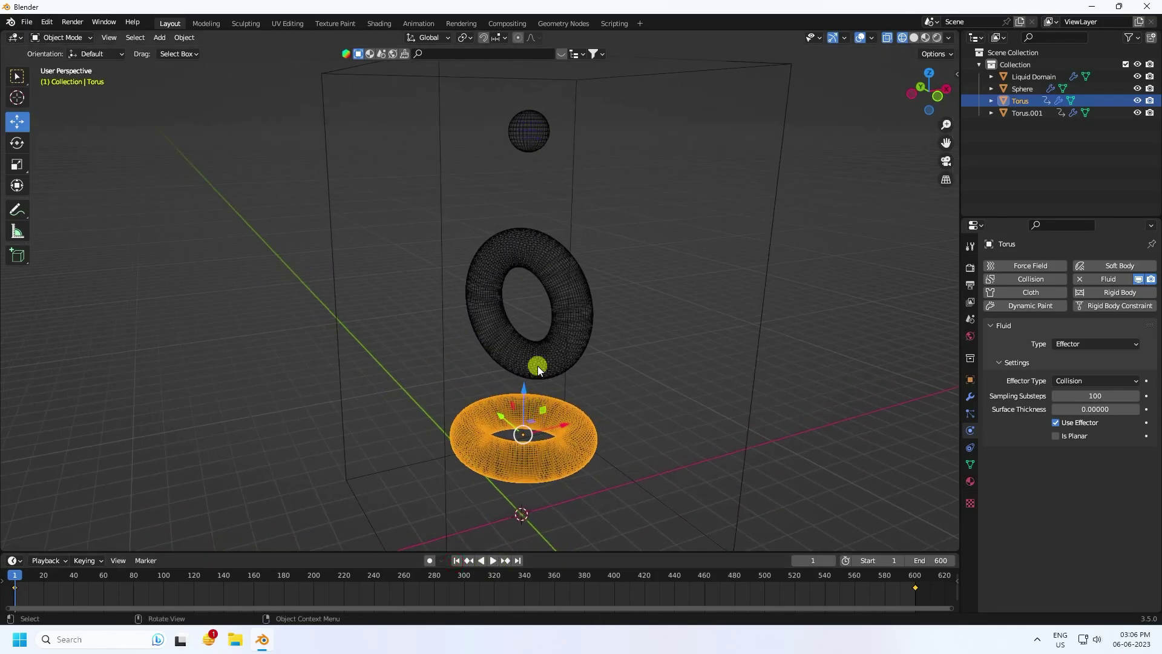
Set the Sphere's flow behavior to Inflow with 100 sampling substeps, then select the Liquid Domain
left_click(1025, 90)
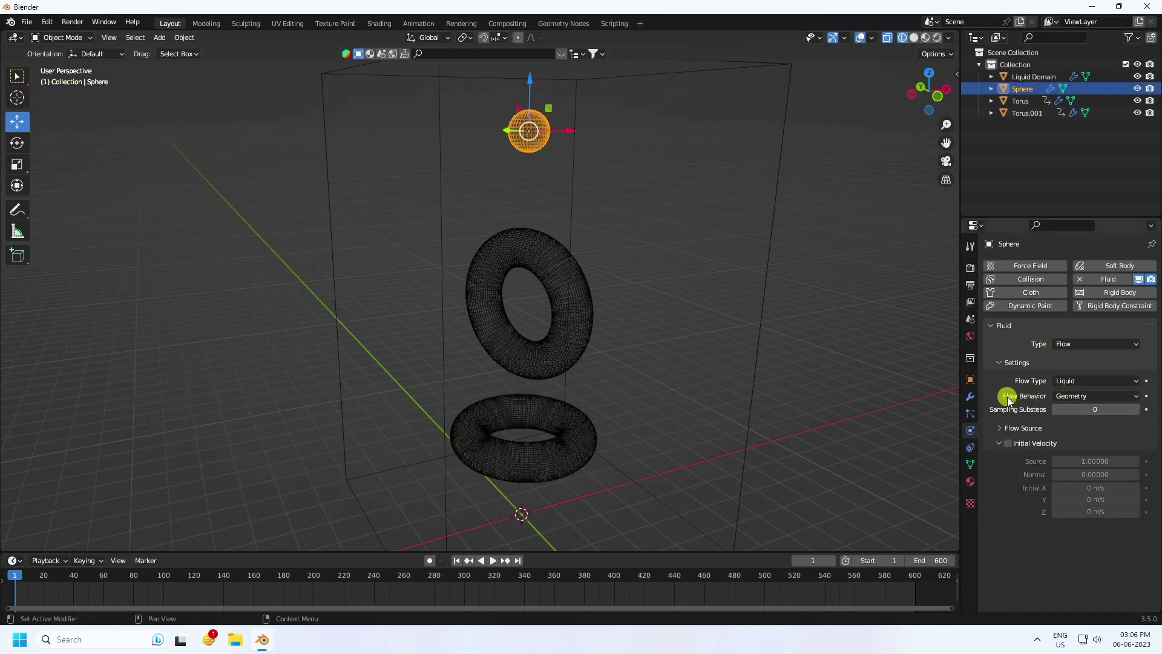
left_click(1068, 395)
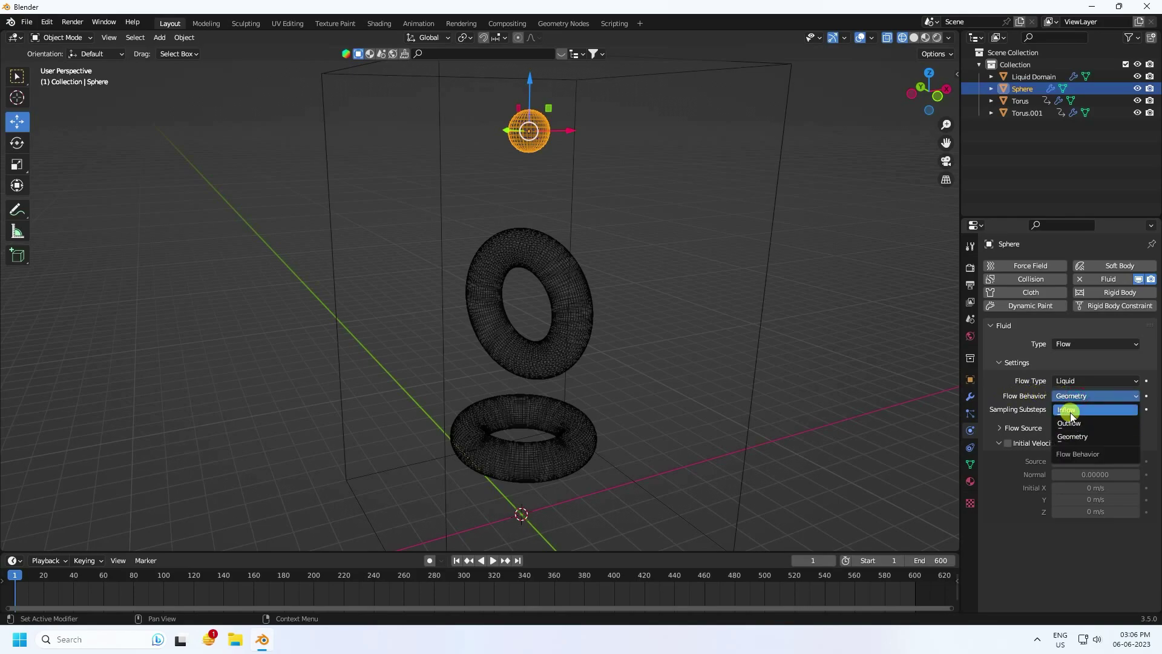
left_click(1071, 411)
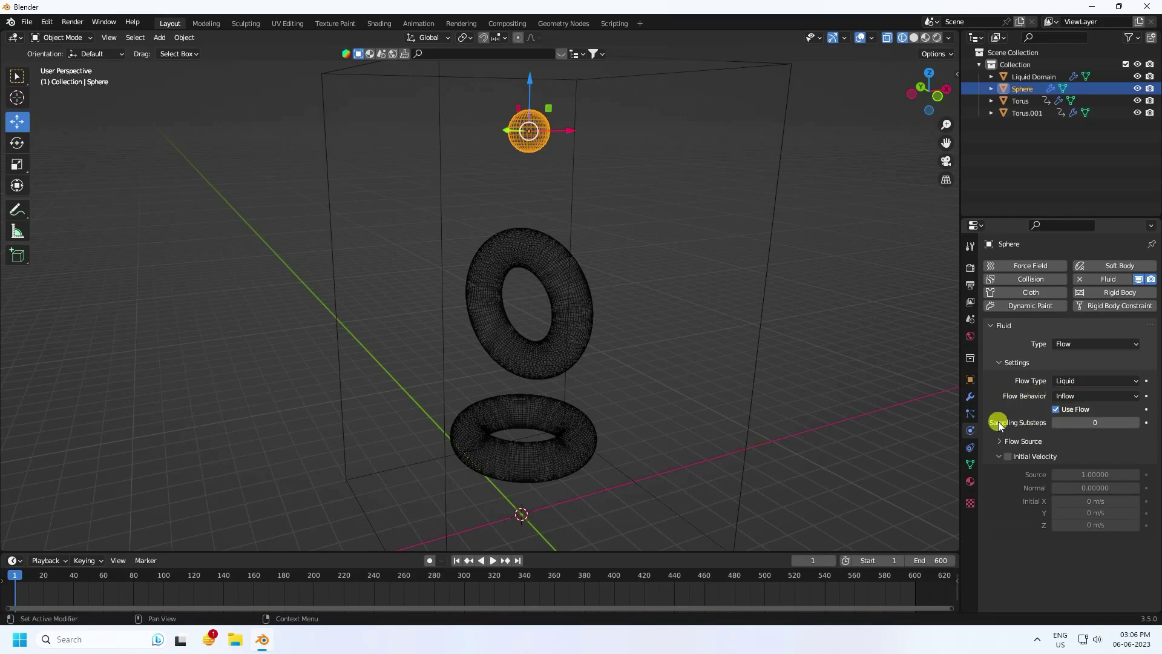
left_click(1079, 421)
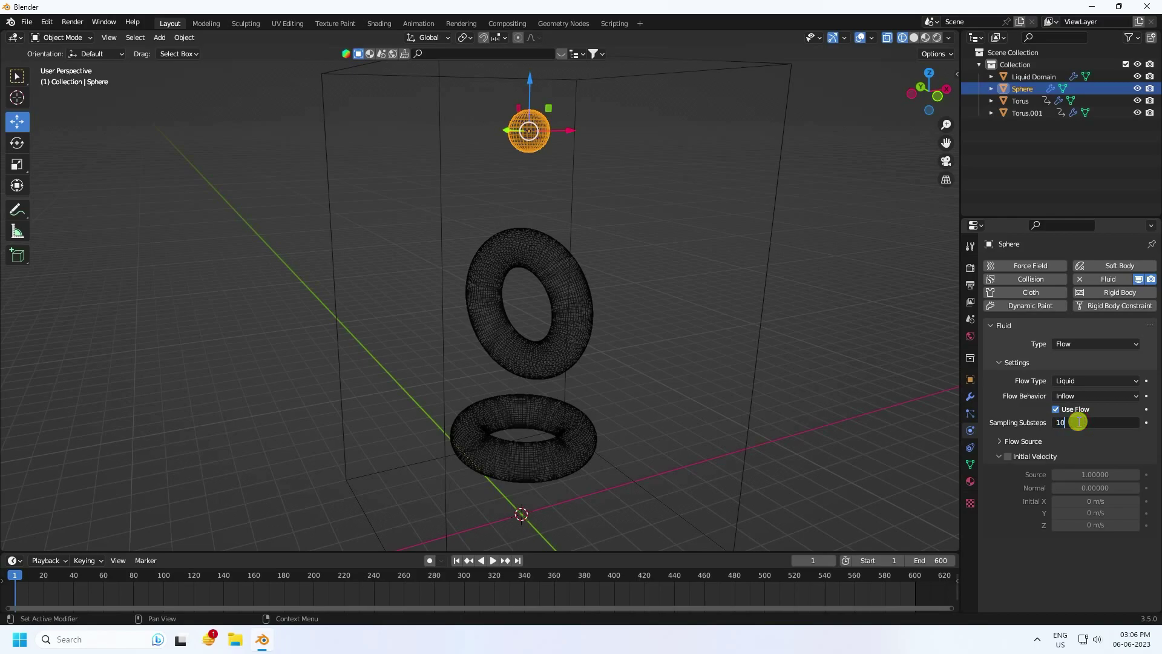
type("100")
key("Return")
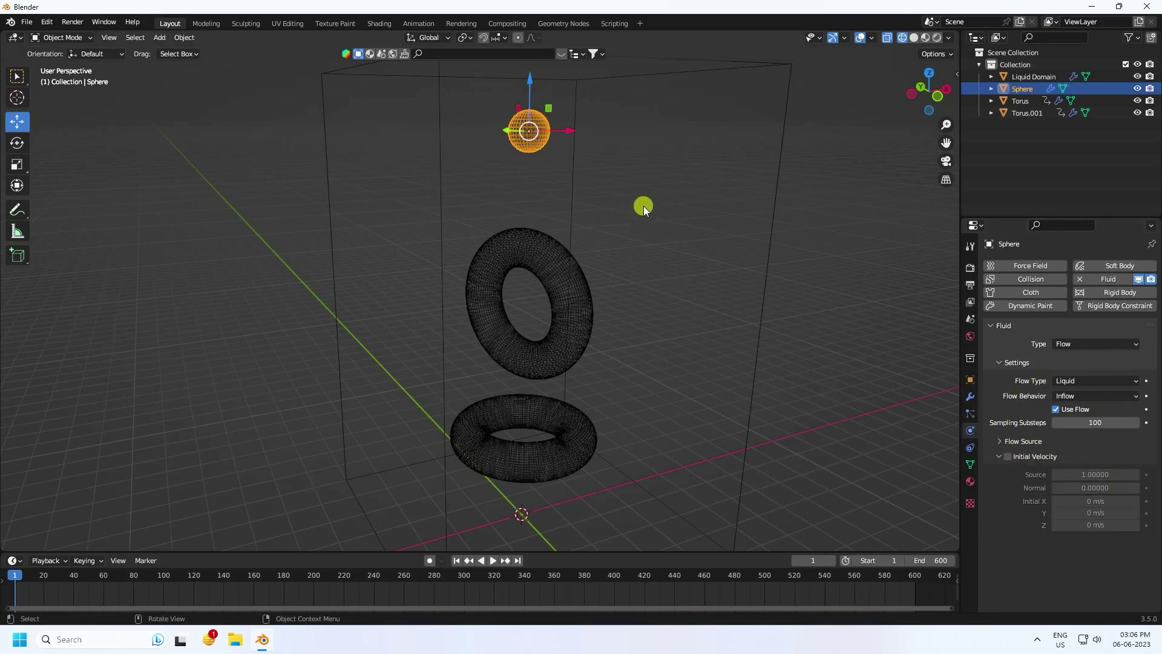
left_click_drag(841, 182, 725, 223)
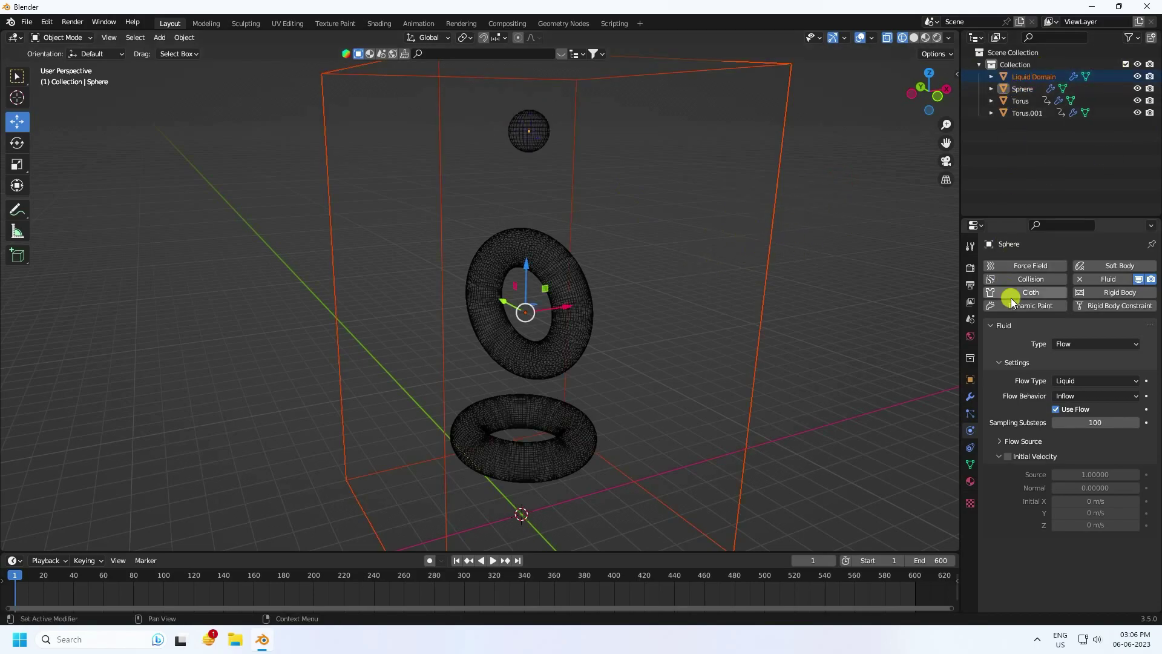
Make Liquid Domain active and keep its resolution divisions at 100
left_click(1033, 77)
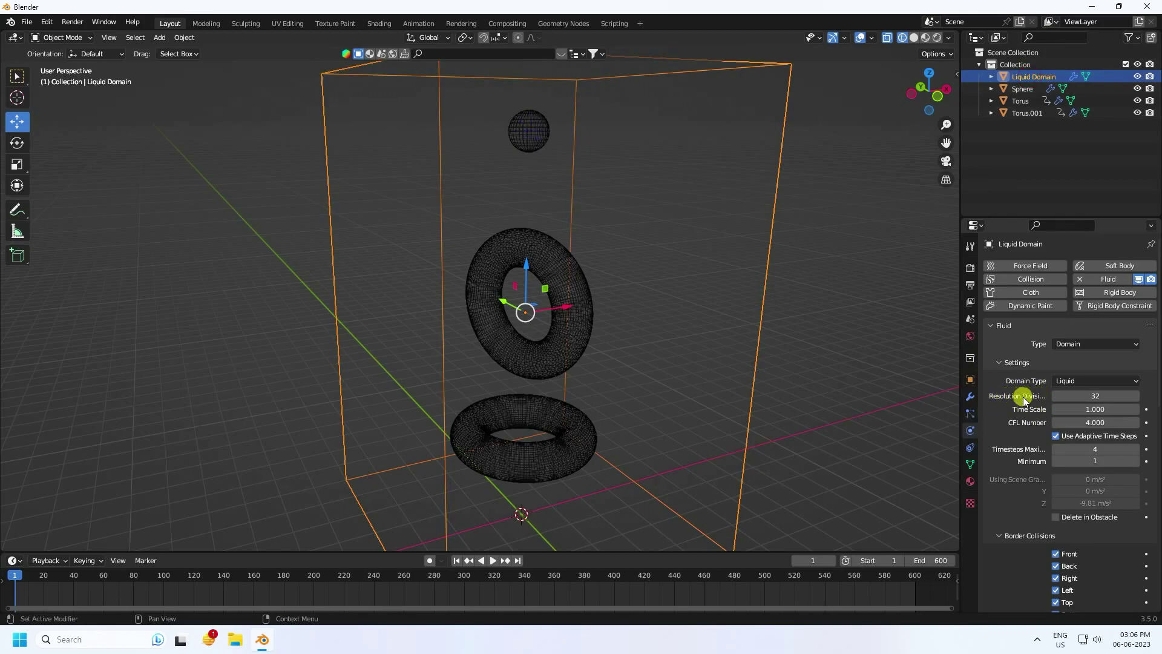
left_click(1088, 396)
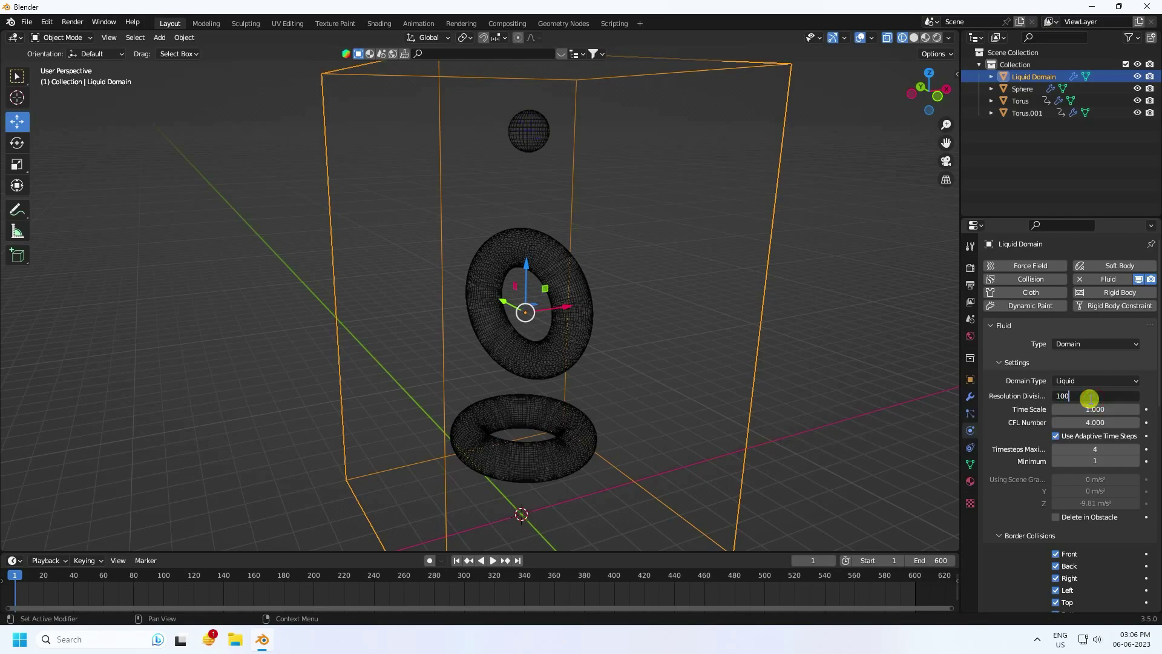
key("Return")
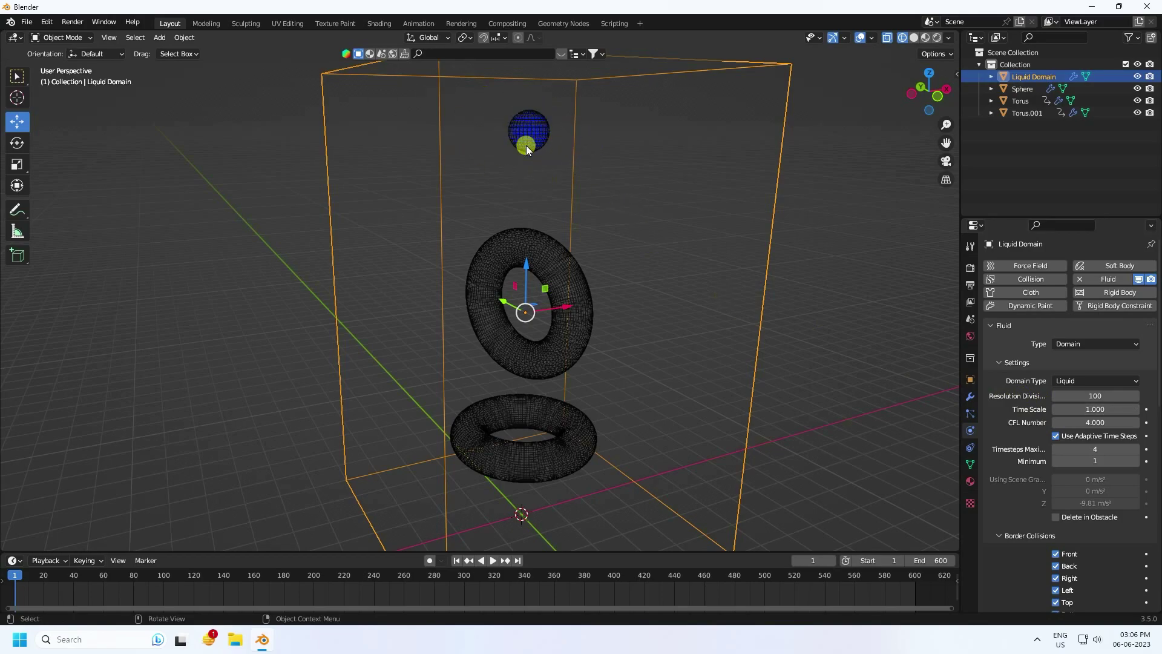
scroll(1020, 451, "down", 6)
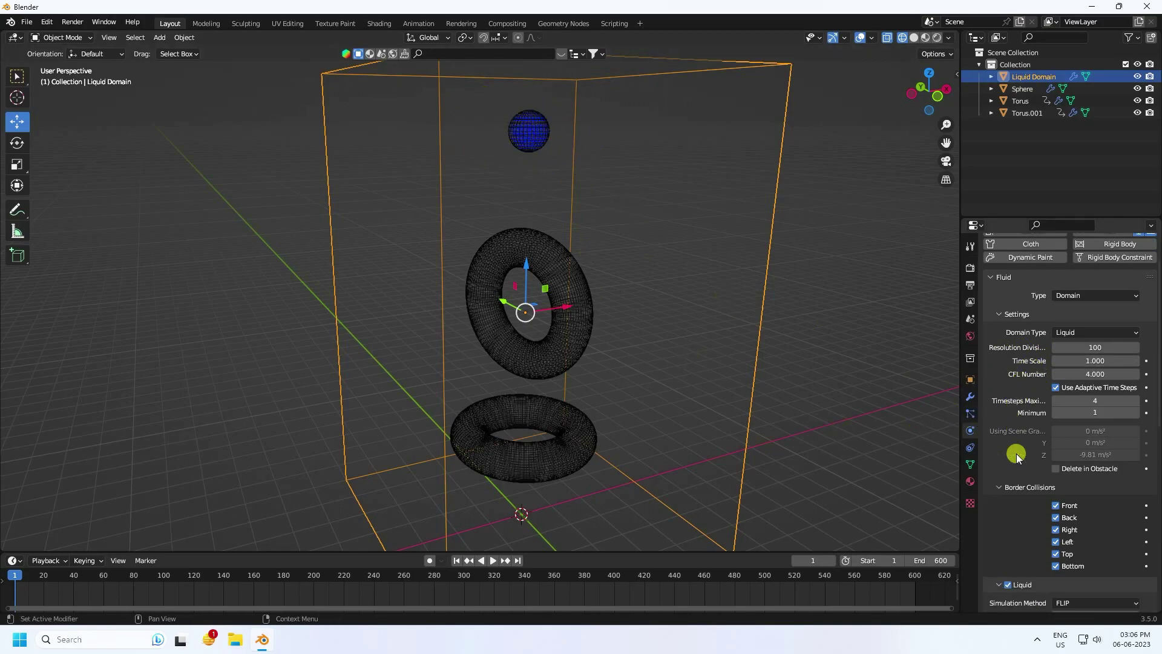
scroll(1029, 397, "down", 3)
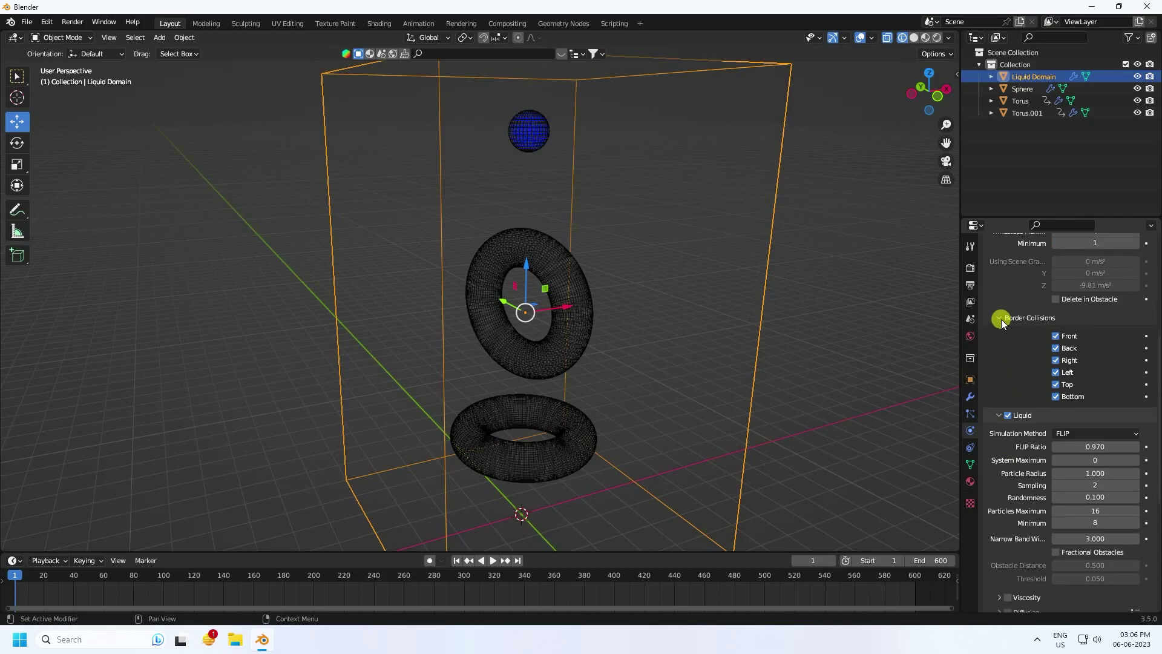
scroll(1025, 427, "down", 4)
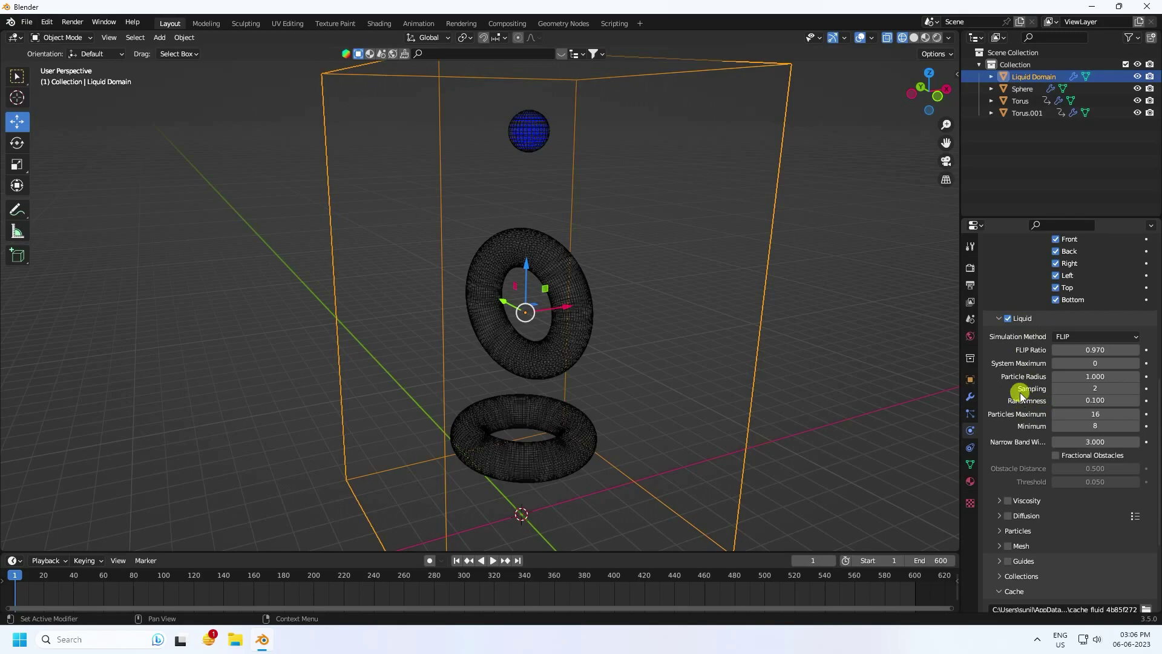
Set the liquid Sampling to 4 and the narrow band width to 8
left_click(1100, 387)
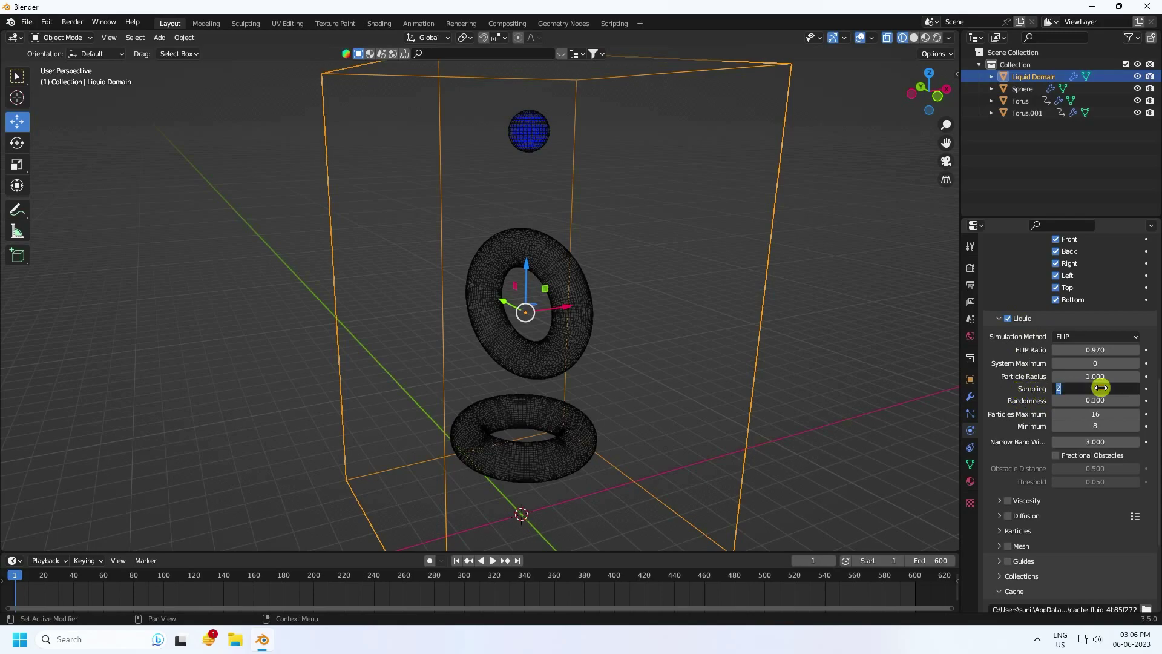
type("4")
key("Return")
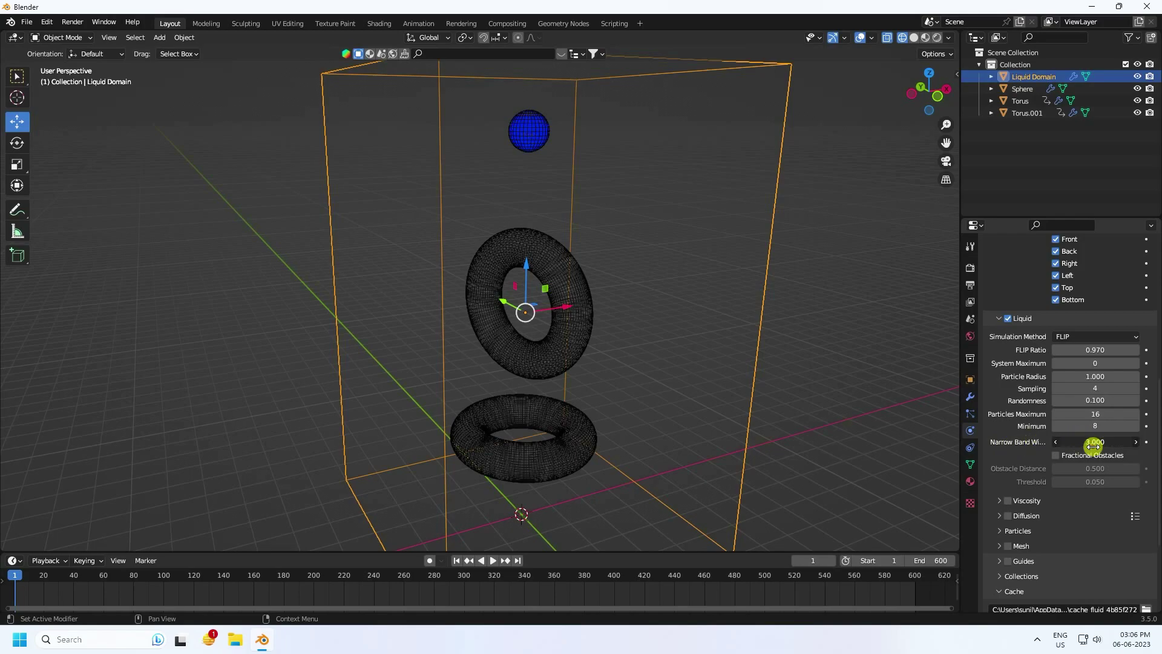
key("Return")
scroll(1004, 452, "down", 5)
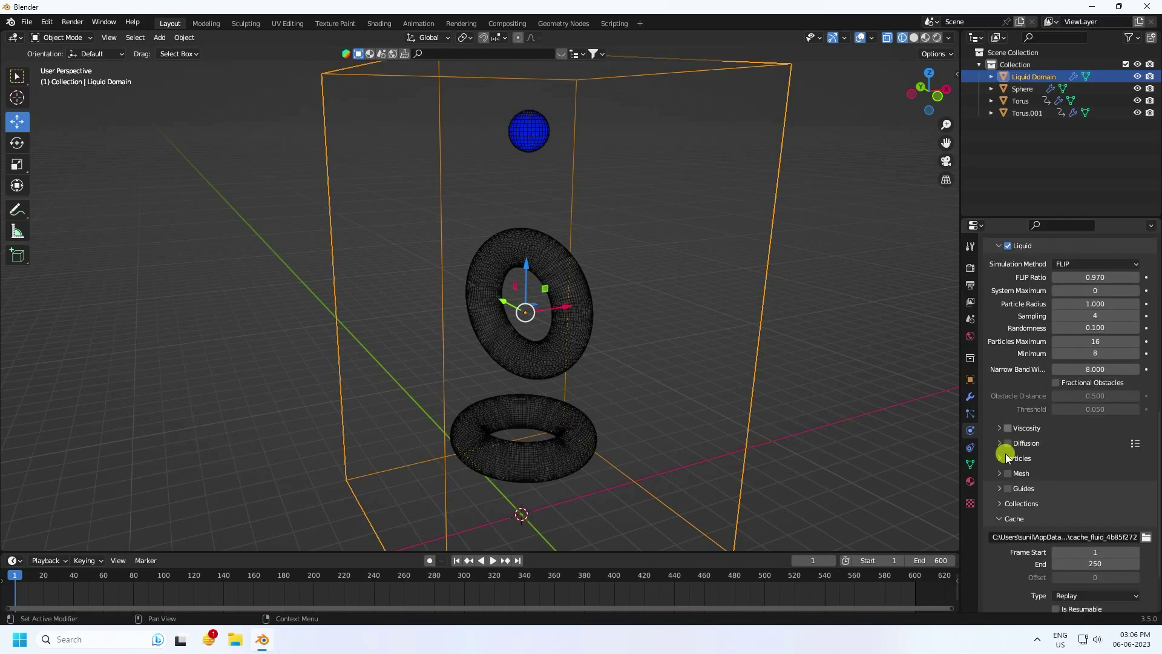
Enable Diffusion with Base 6, Exponent 1 and Surface Tension 0.2, and enable Mesh
left_click(1003, 376)
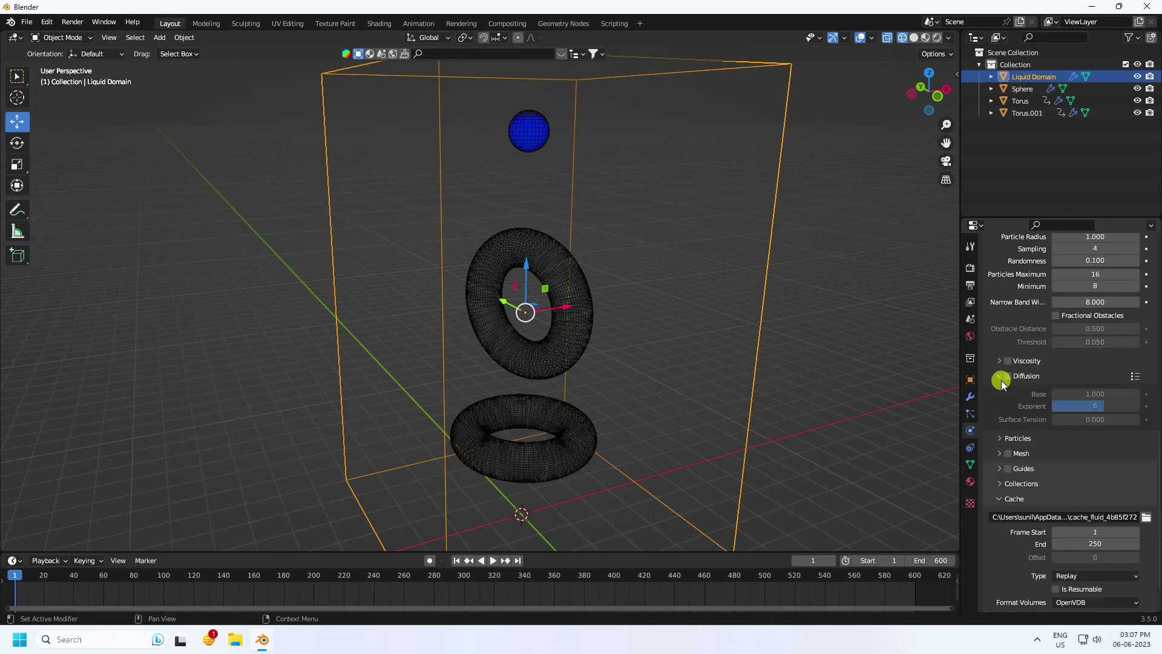
left_click(1008, 376)
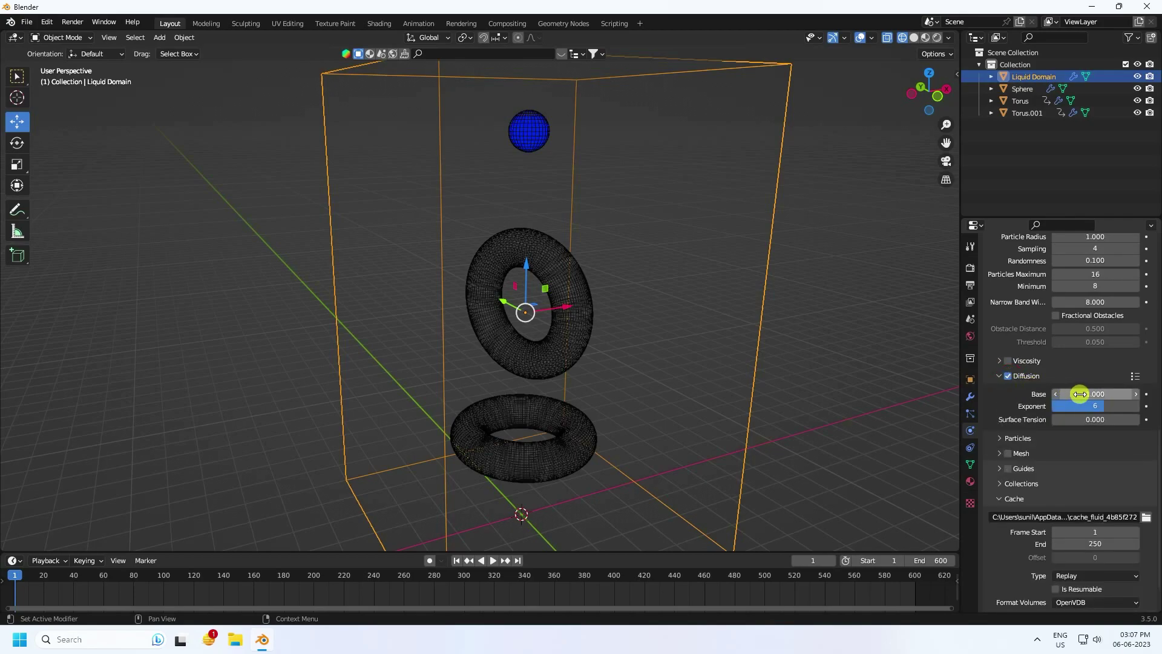
left_click(1077, 393)
type("6")
left_click(1077, 403)
type("4")
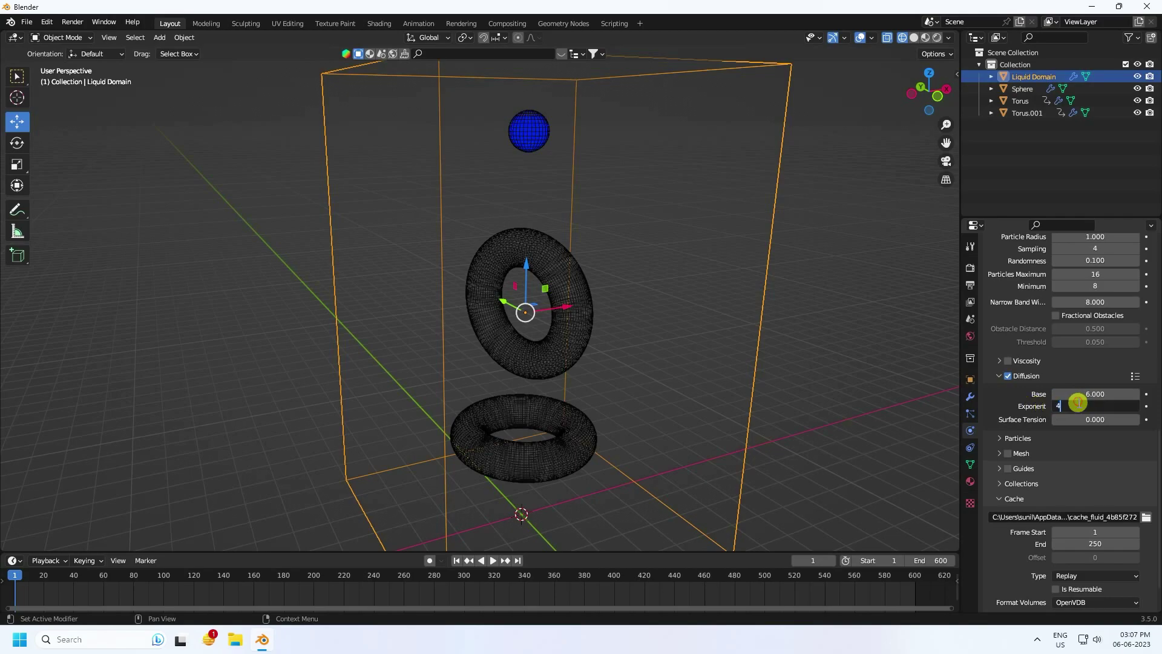
left_click(1004, 429)
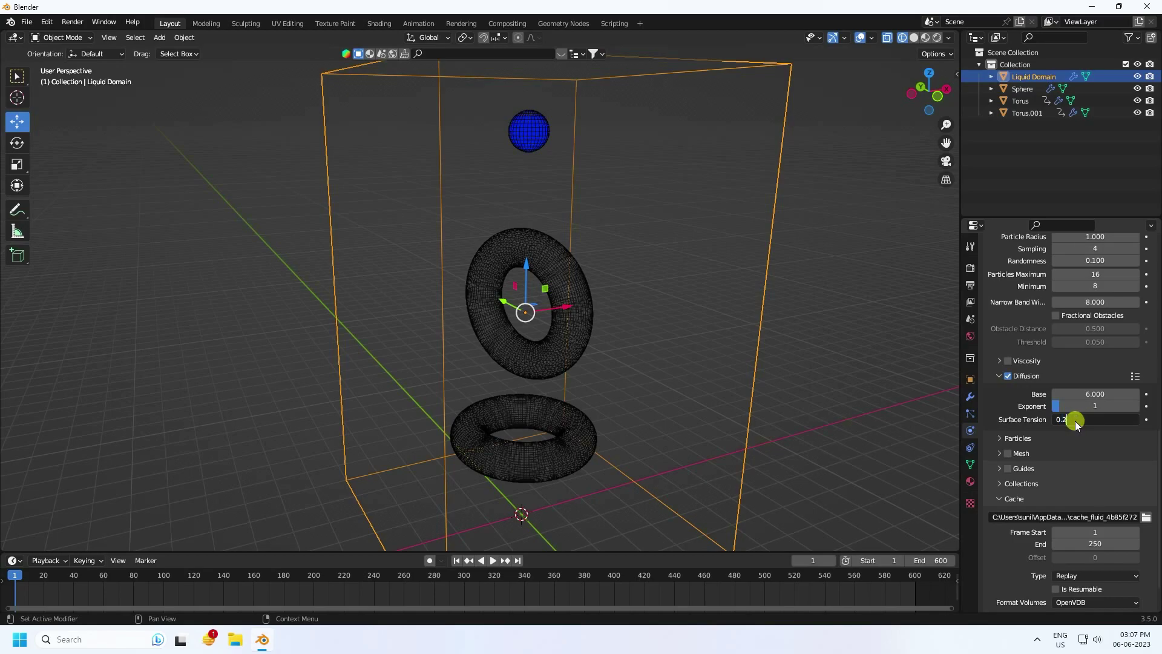
left_click(1005, 453)
Set the liquid mesh's Smoothing Positive to 3
left_click(998, 456)
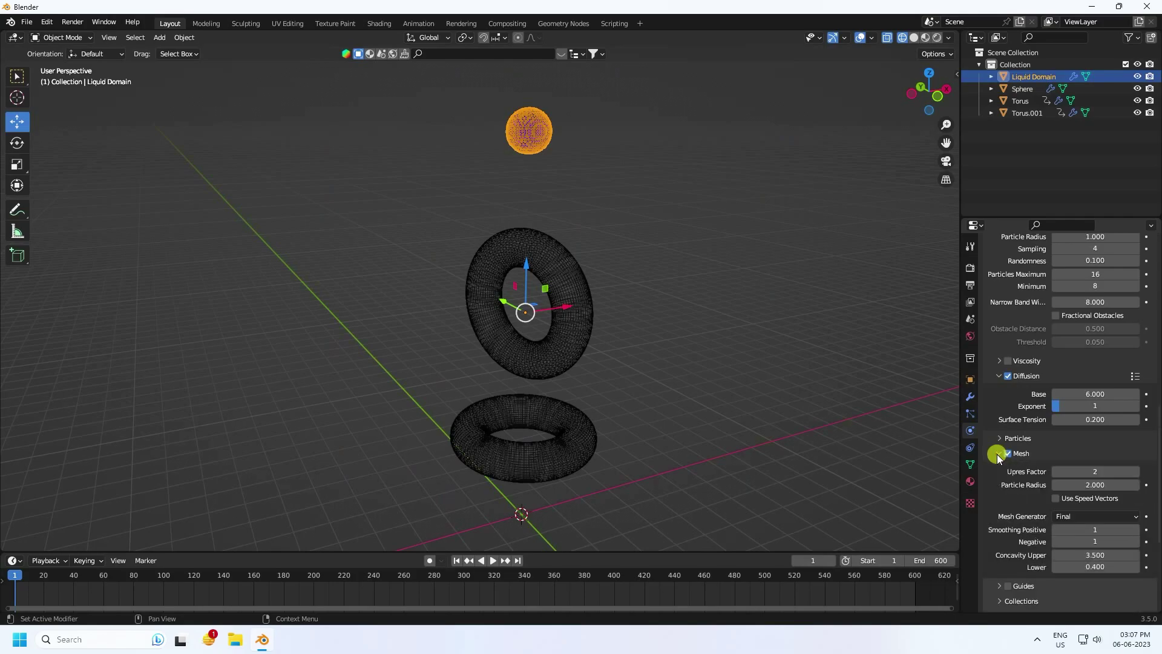
scroll(535, 126, "up", 3)
middle_click_drag(576, 132, 514, 136)
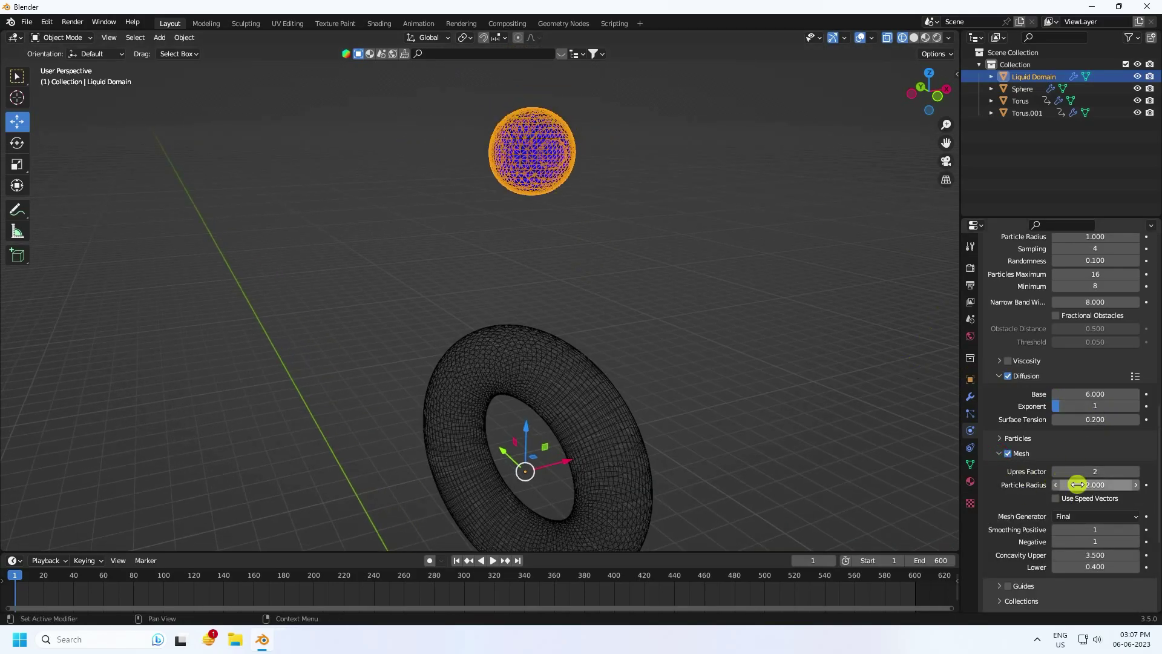
left_click(1079, 529)
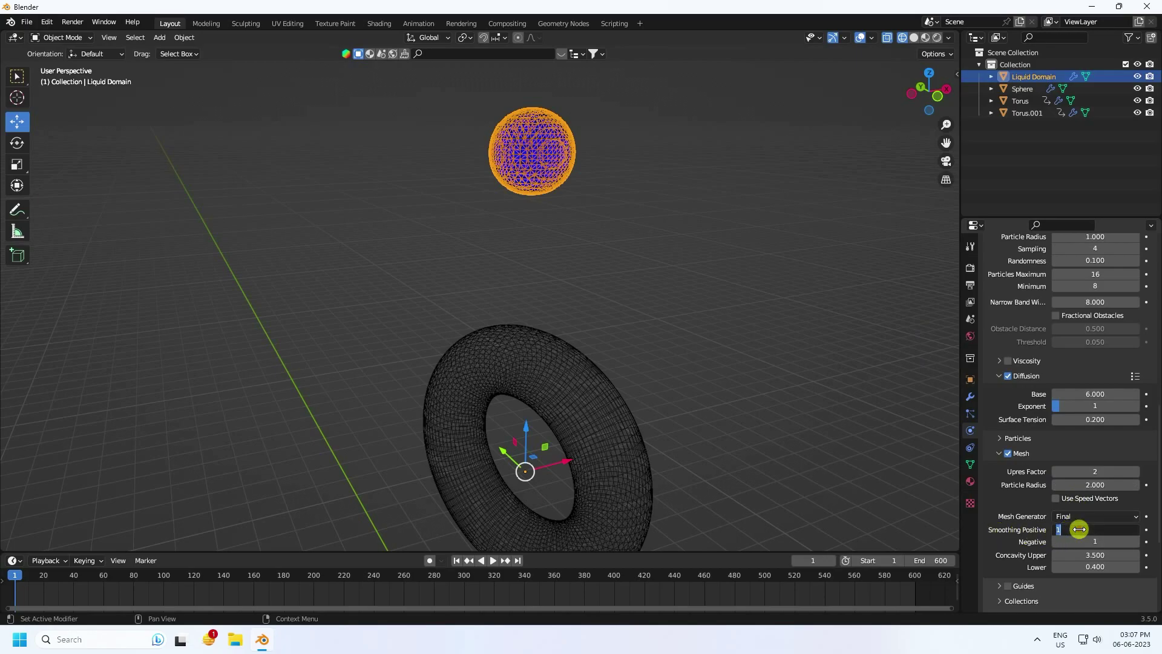
key("Return")
Lower the domain's Resolution Divisions from 100 to 64
middle_click_drag(528, 187, 557, 258)
scroll(1004, 453, "up", 15)
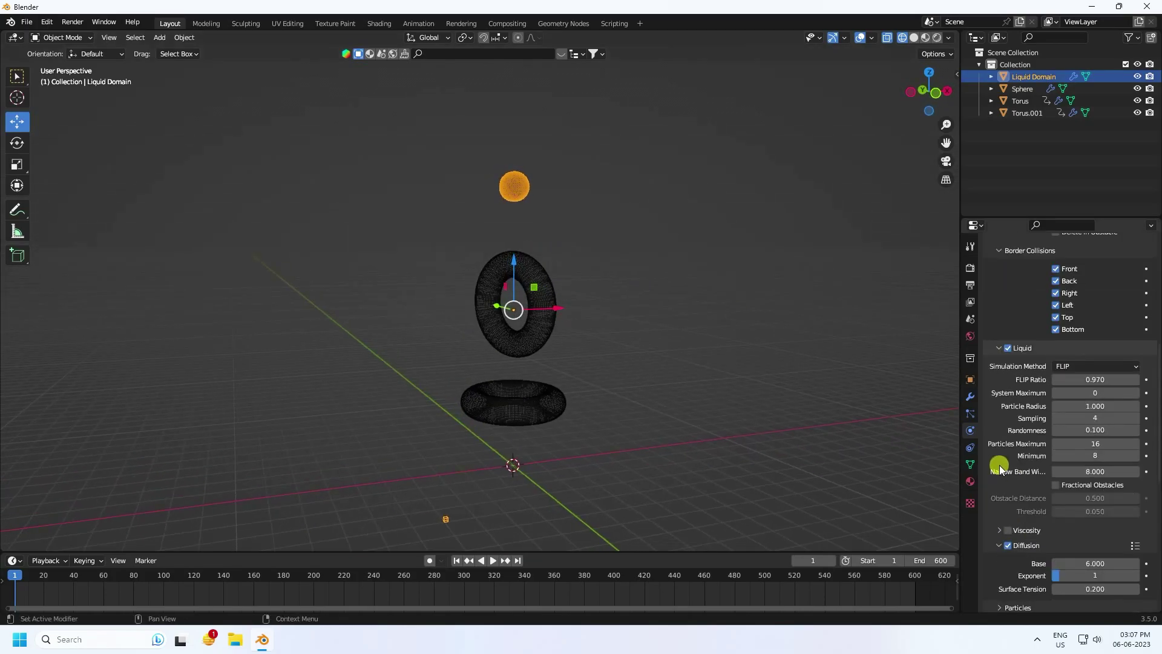
scroll(1002, 439, "down", 20)
scroll(1003, 442, "up", 15)
scroll(1008, 458, "up", 5)
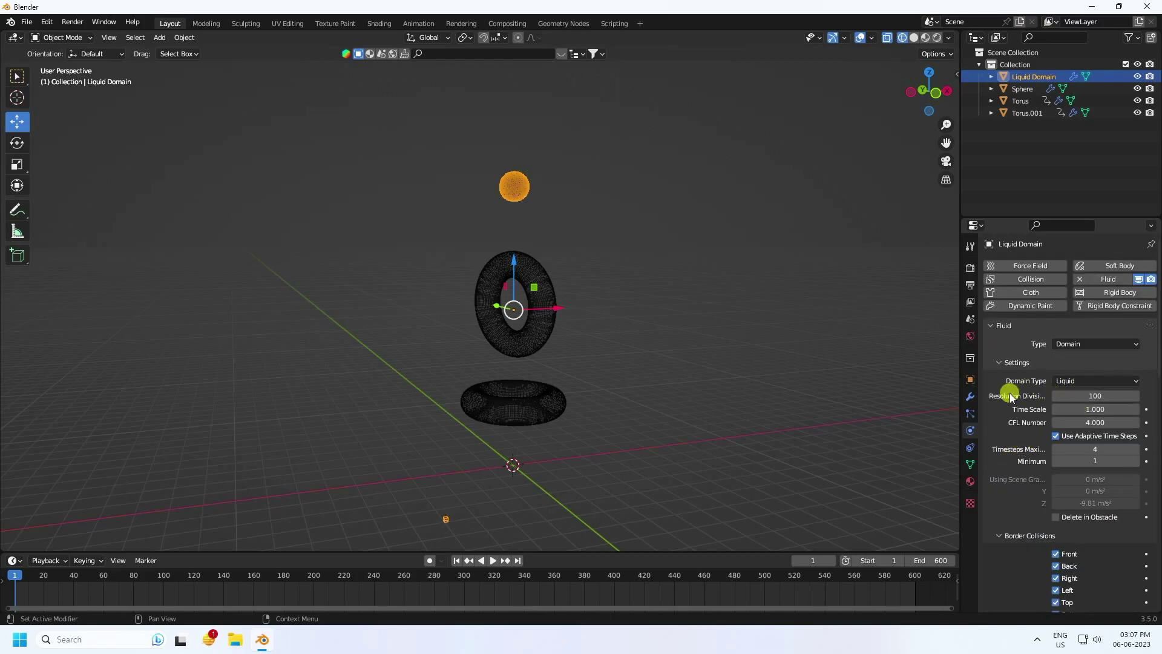
left_click(1092, 397)
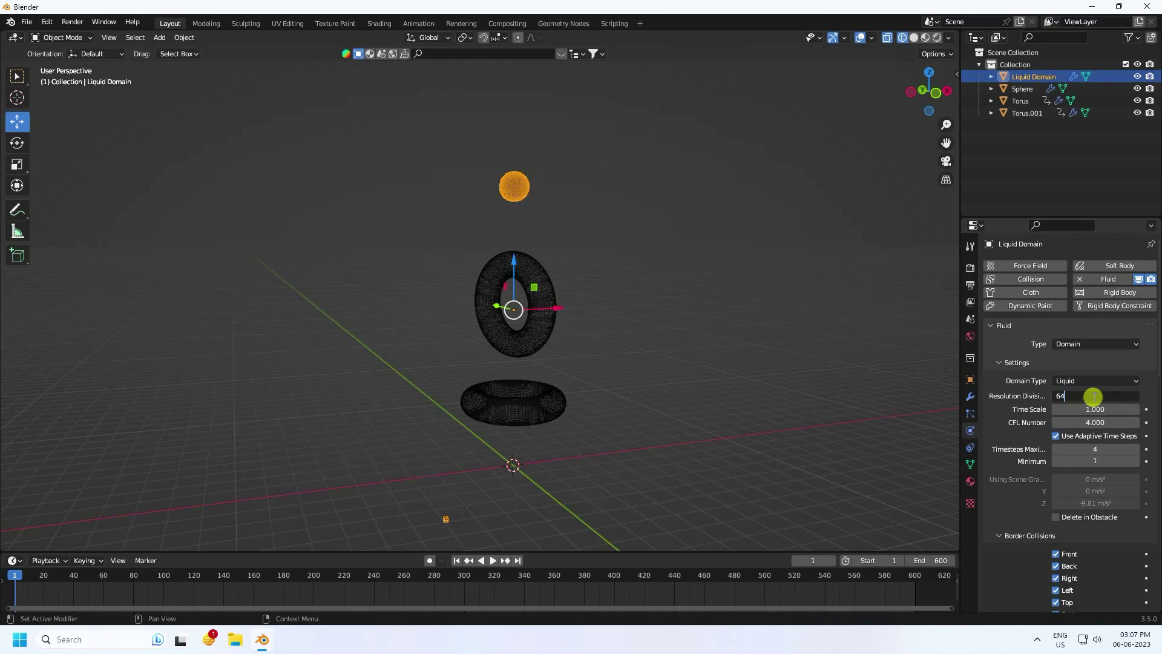
key("Return")
scroll(1014, 460, "down", 15)
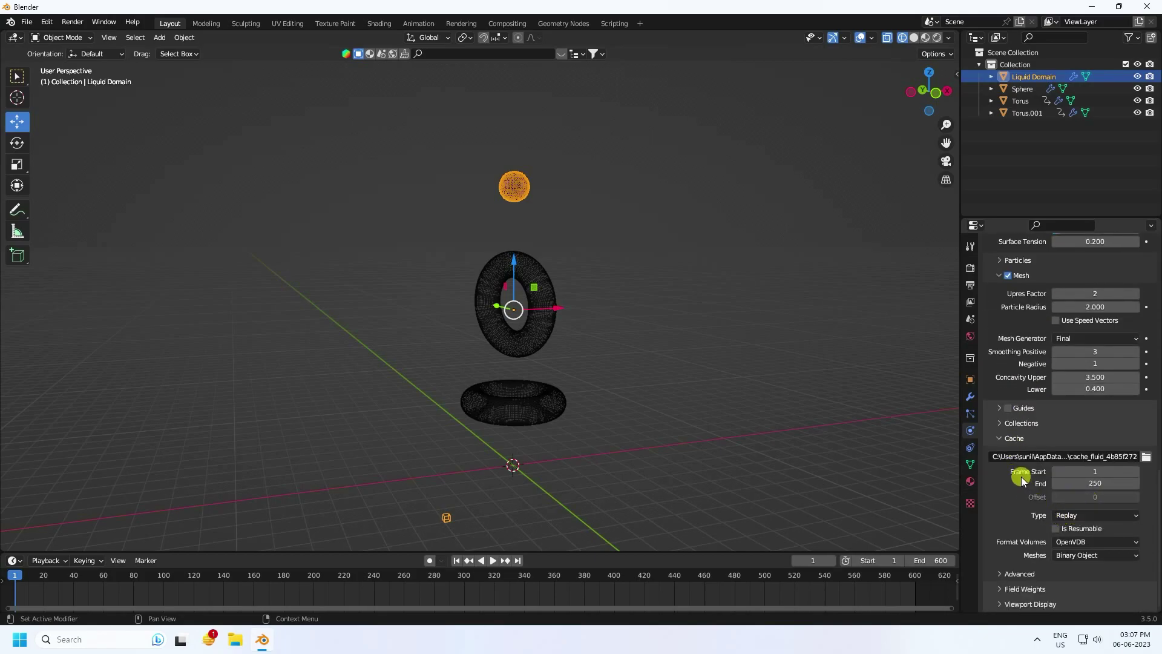
Set the cache type to All with end frame 150, then Bake All
left_click(1058, 510)
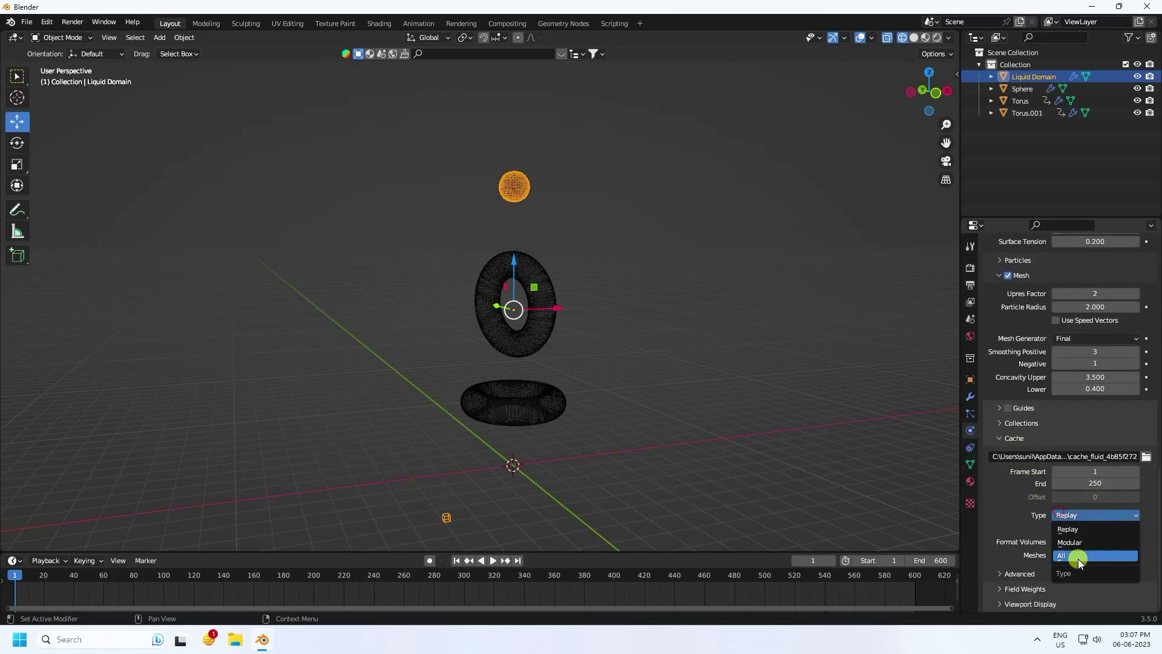
left_click(1077, 558)
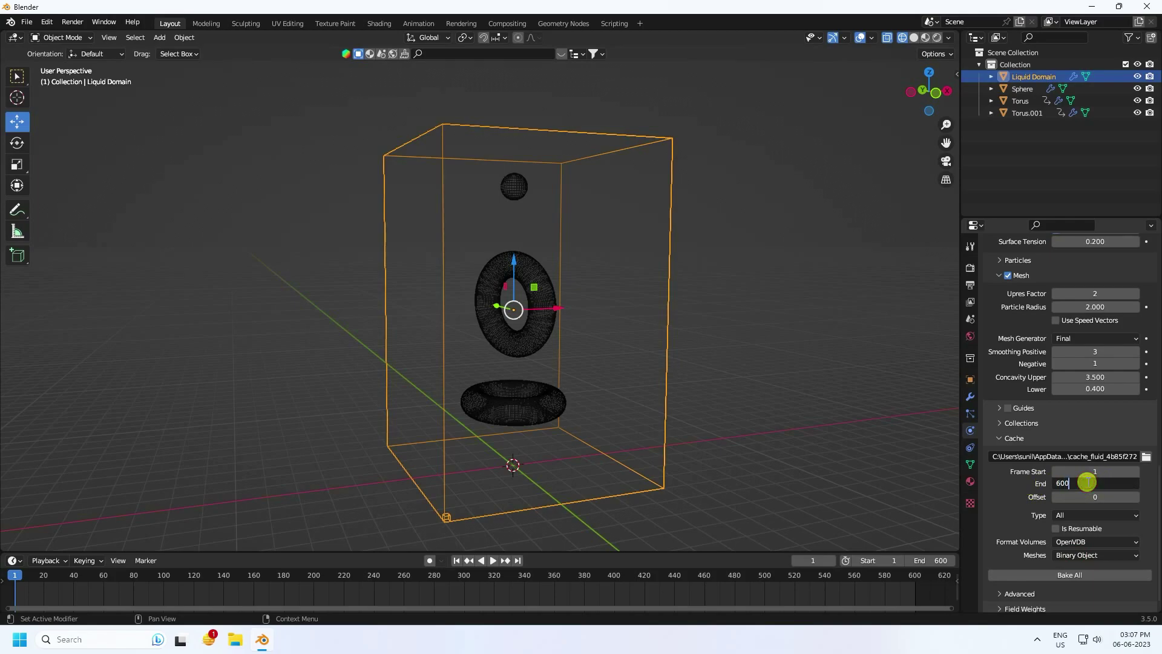
key("Return")
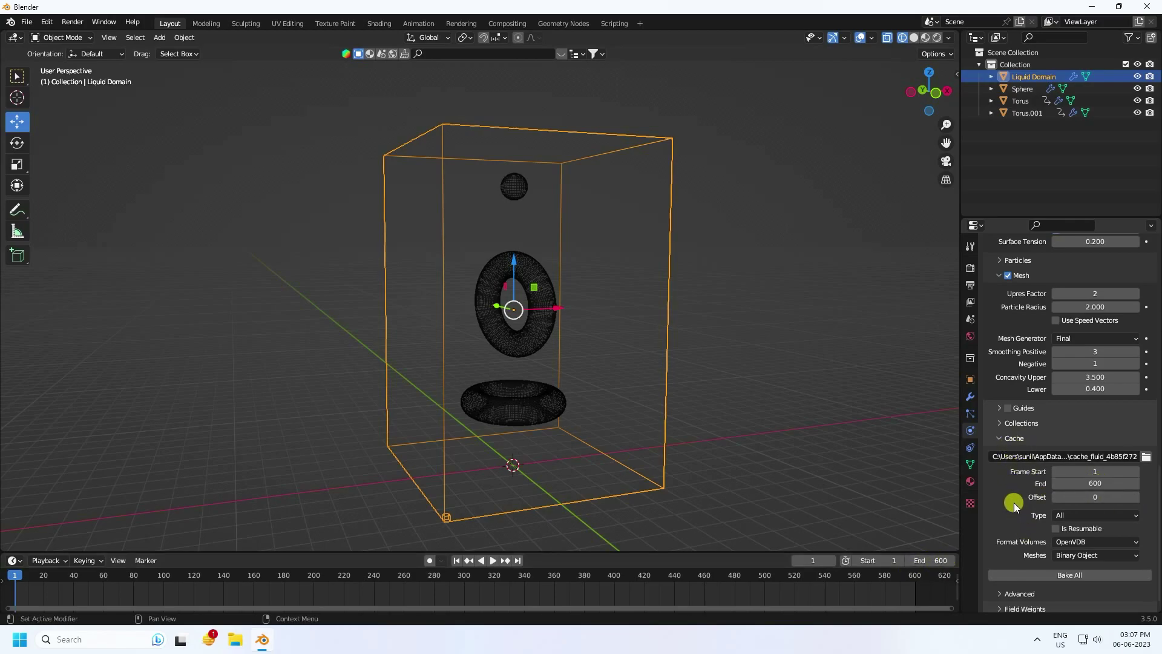
left_click(1098, 482)
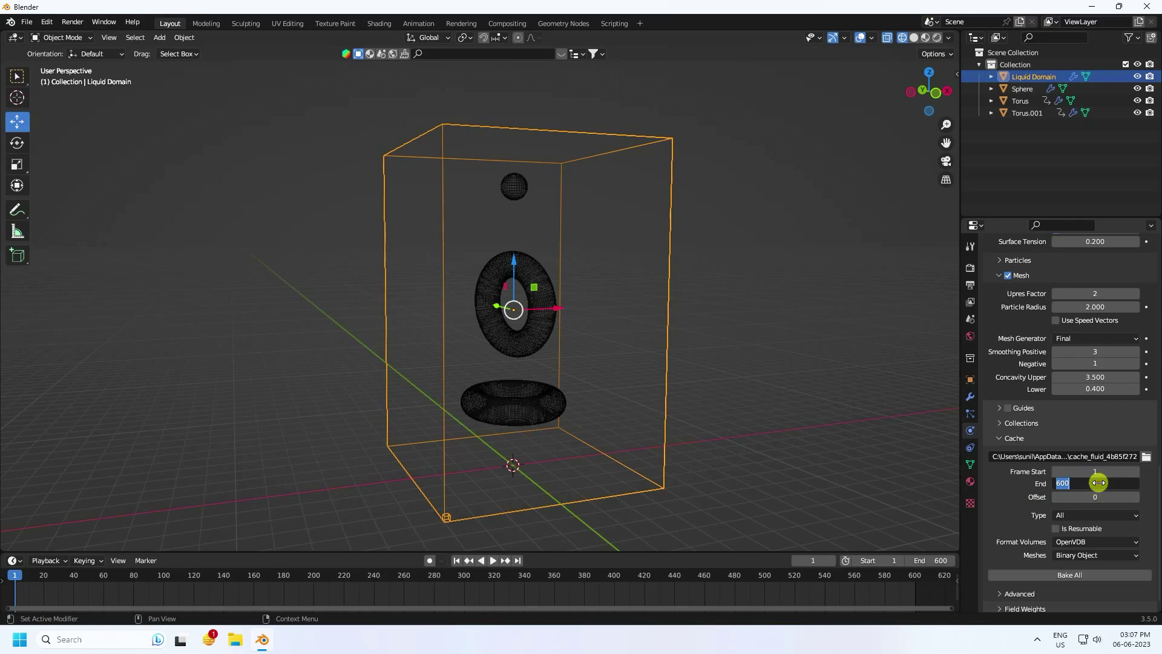
key("Return")
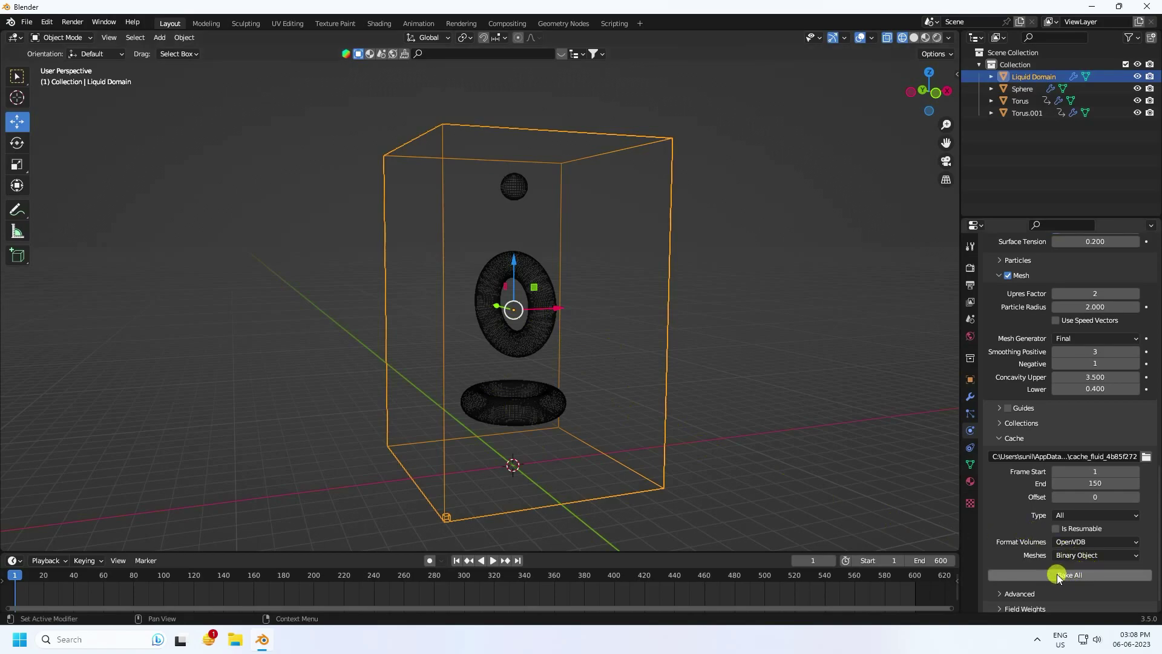
left_click(1071, 575)
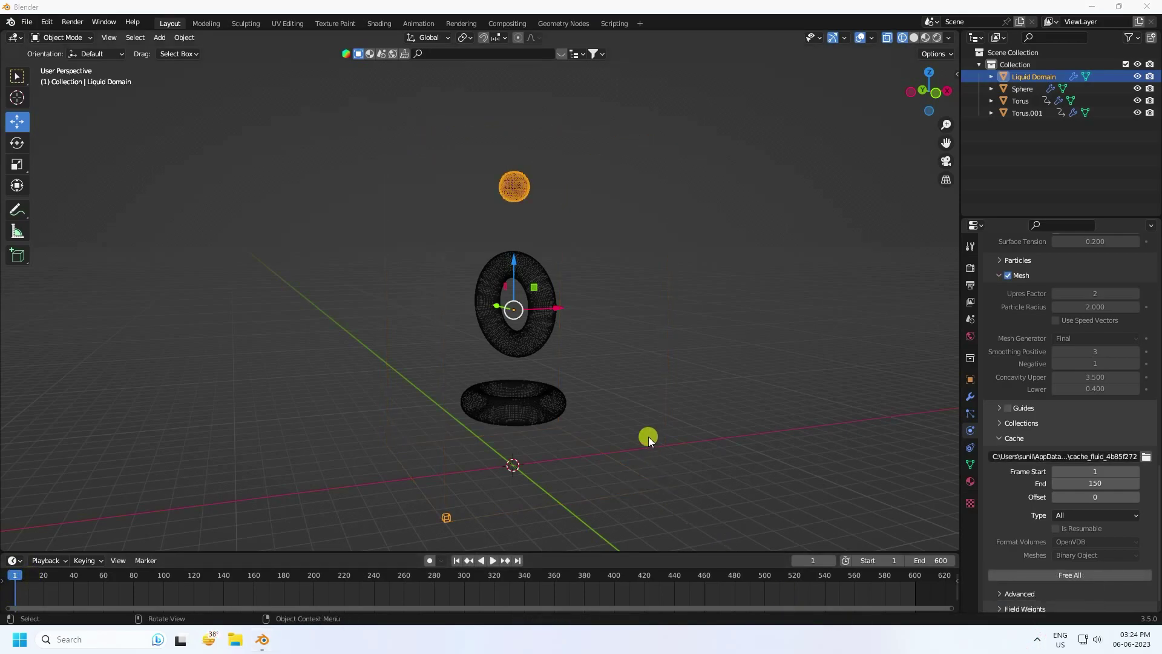
Play the baked liquid pour and stop it at frame 115
middle_click_drag(525, 263, 448, 534)
left_click(492, 560)
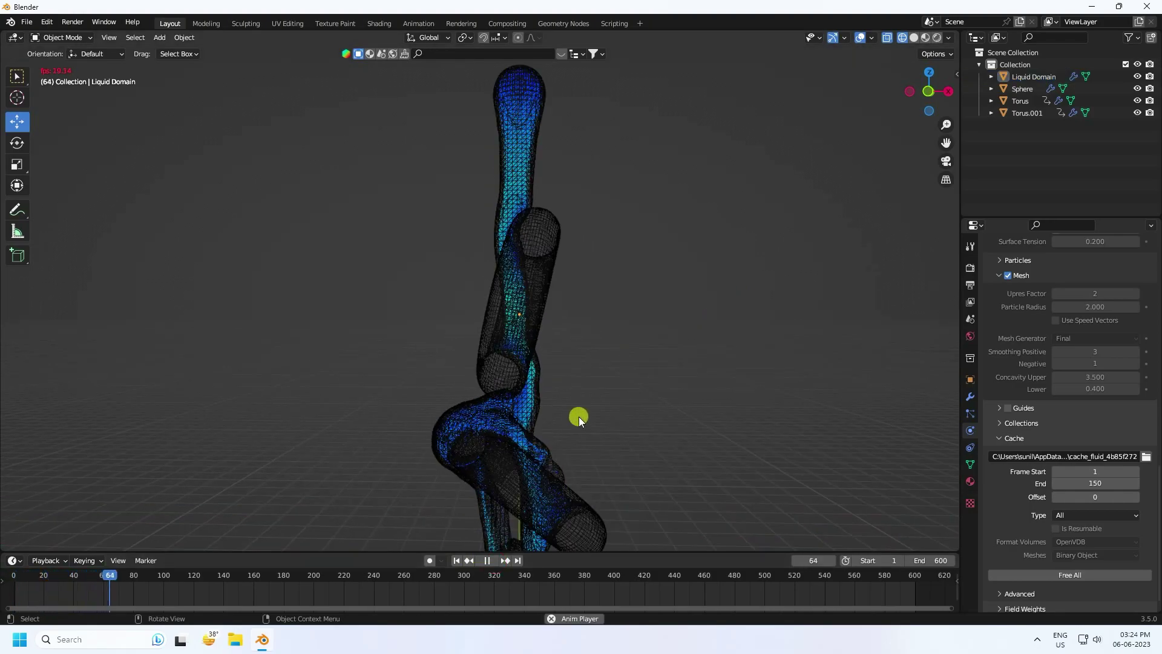
middle_click_drag(571, 411, 492, 402, "shift")
left_click(487, 560)
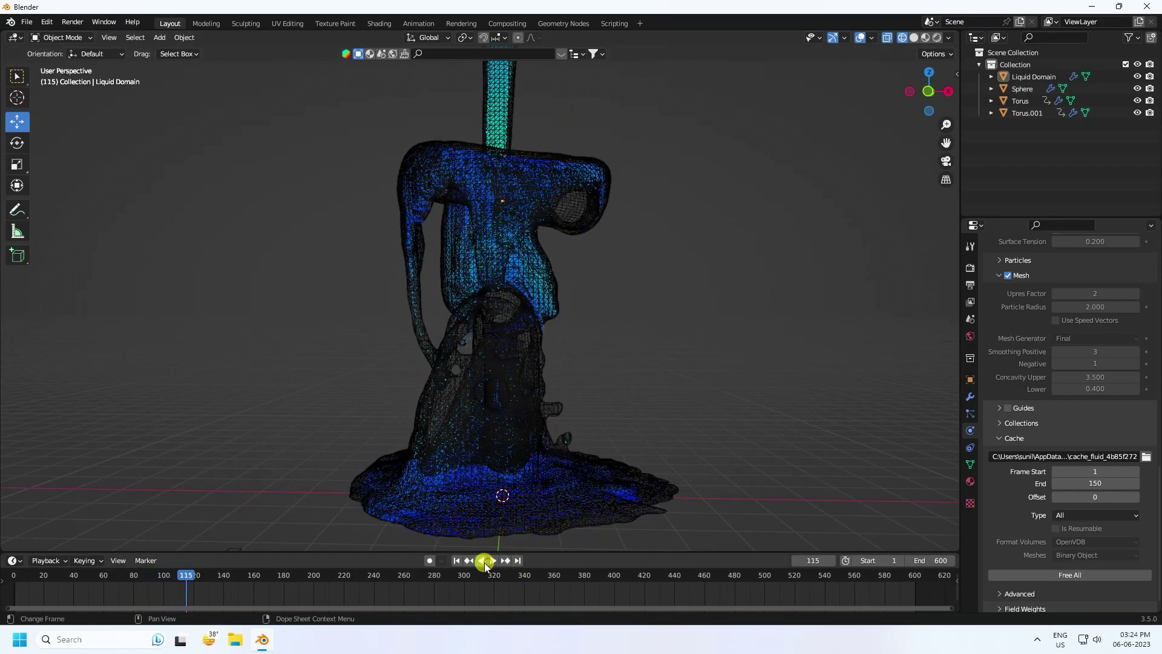
Switch to Solid shading, replay from frame 1, pause at frame 87, and select the Liquid Domain
left_click(915, 39)
middle_click_drag(590, 382, 553, 402)
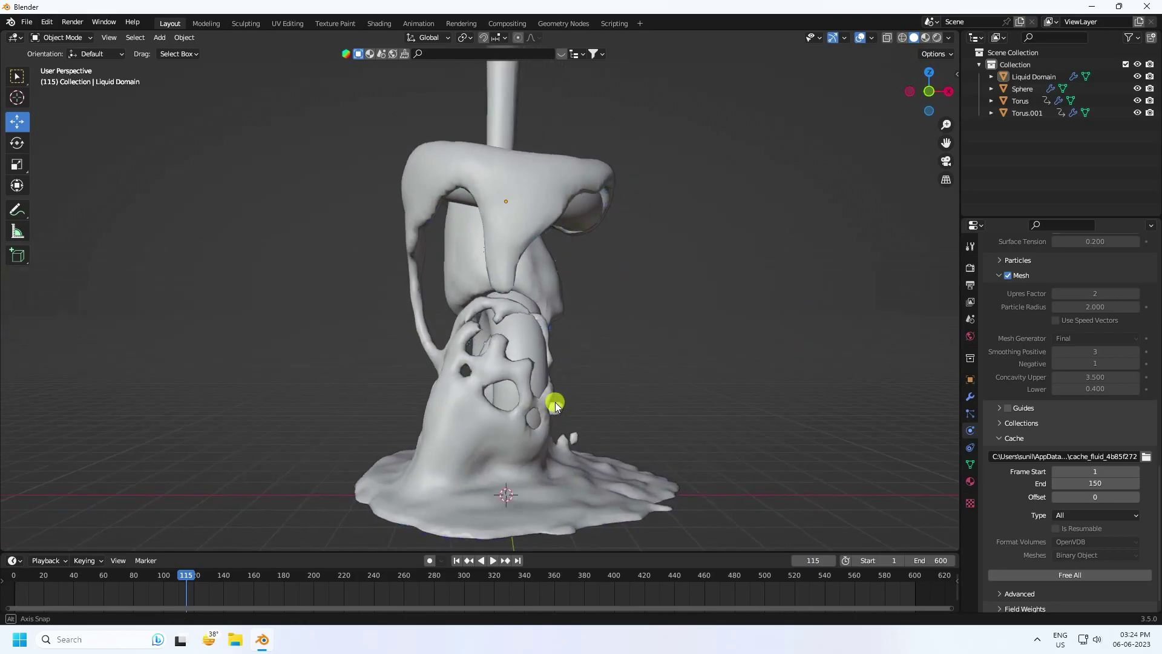
left_click(456, 561)
left_click(493, 561)
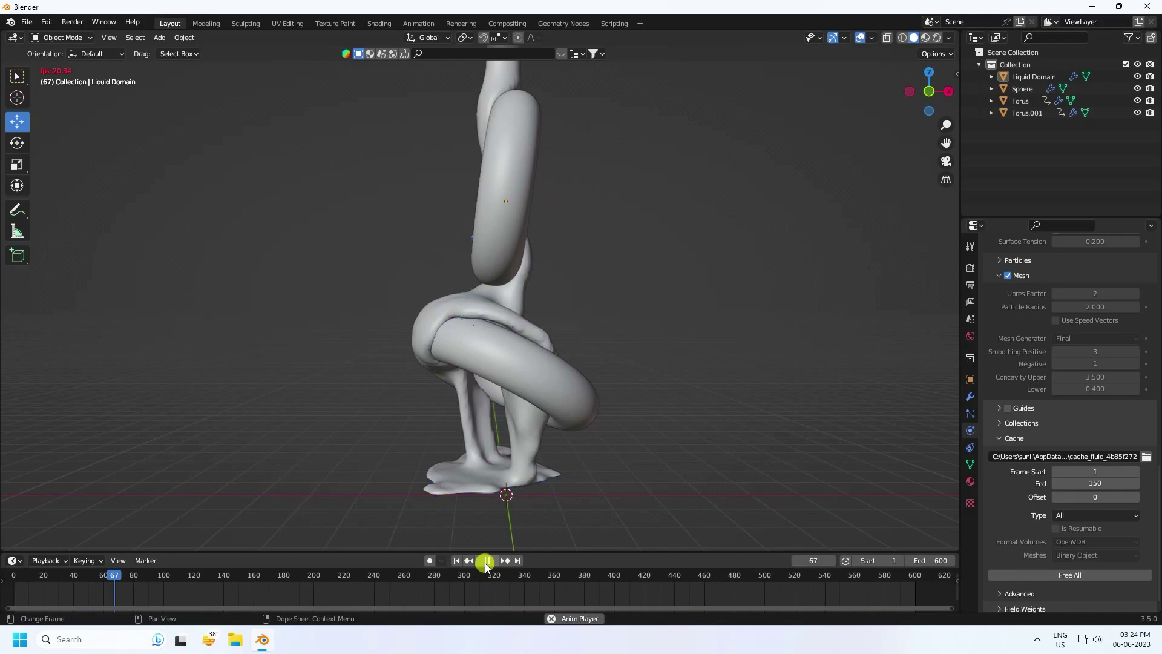
left_click(485, 561)
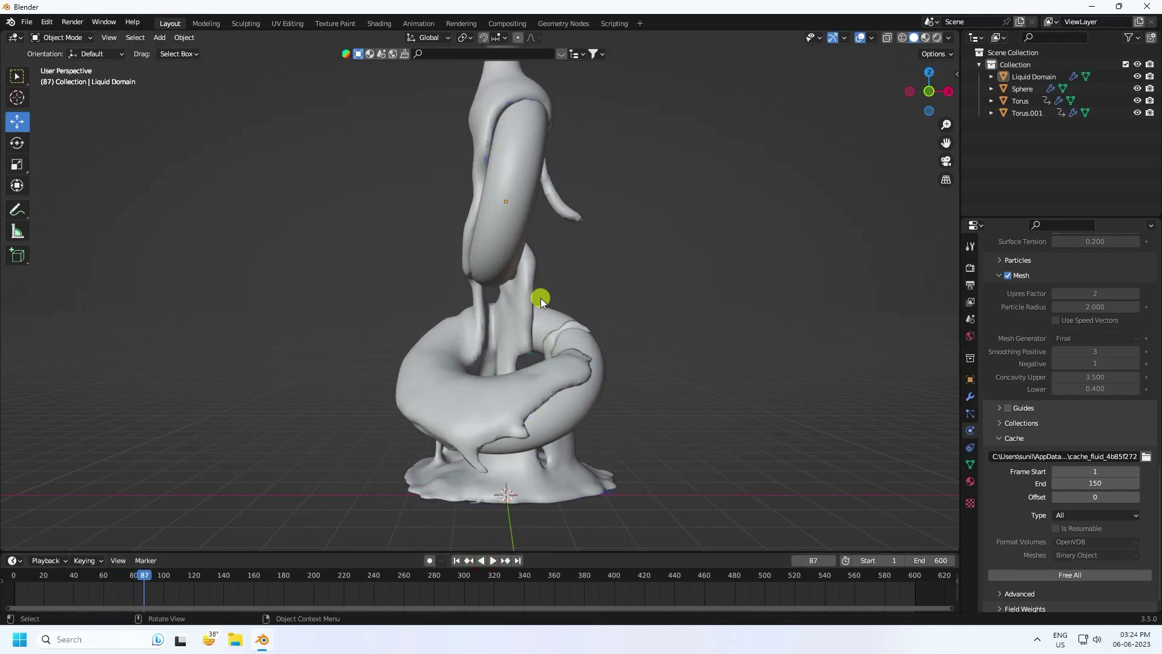
middle_click_drag(512, 346, 499, 138)
left_click(500, 139)
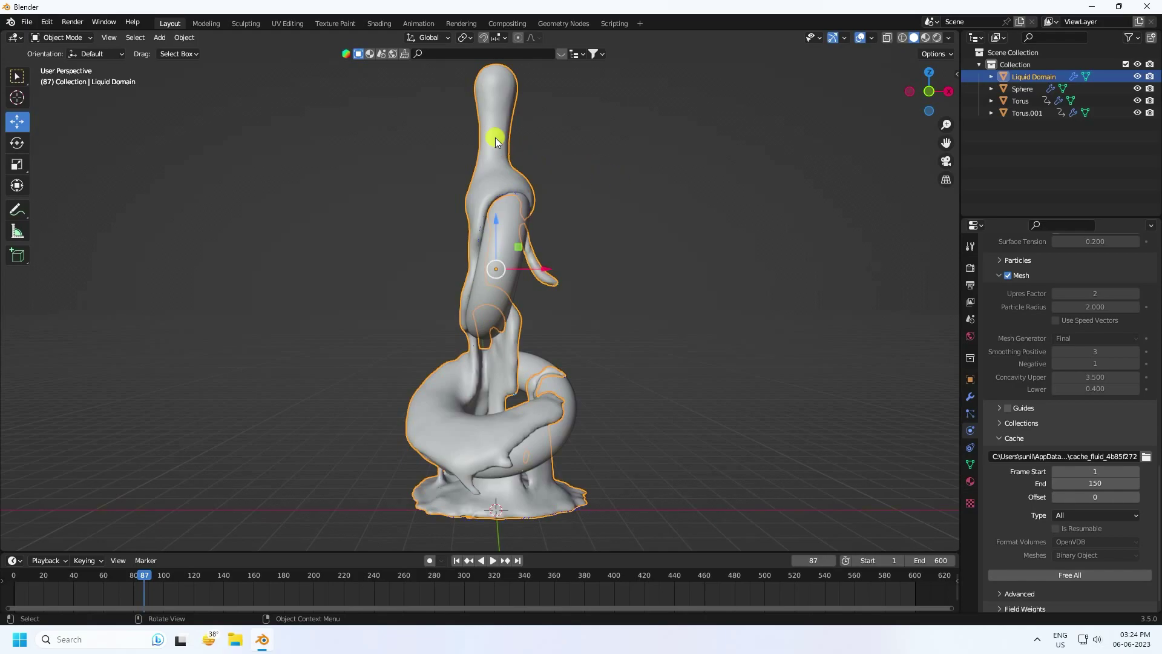
Shade the liquid mesh smooth and add a Smooth modifier with Factor 2 and Repeat 2
right_click(495, 137)
left_click(454, 137)
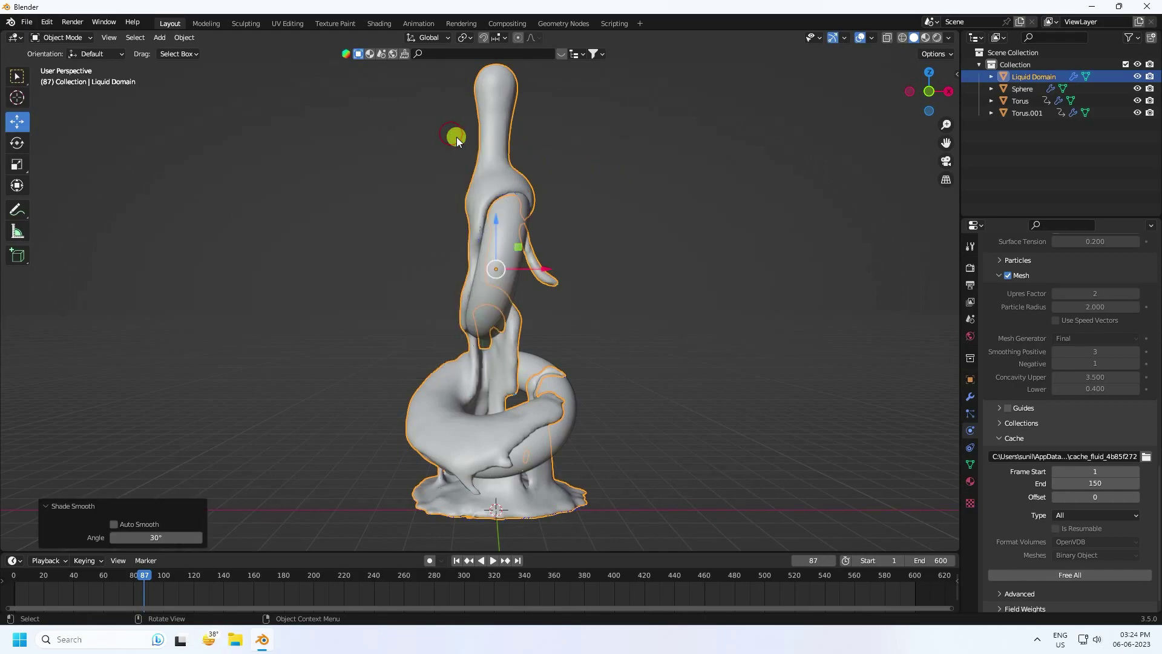
left_click(971, 394)
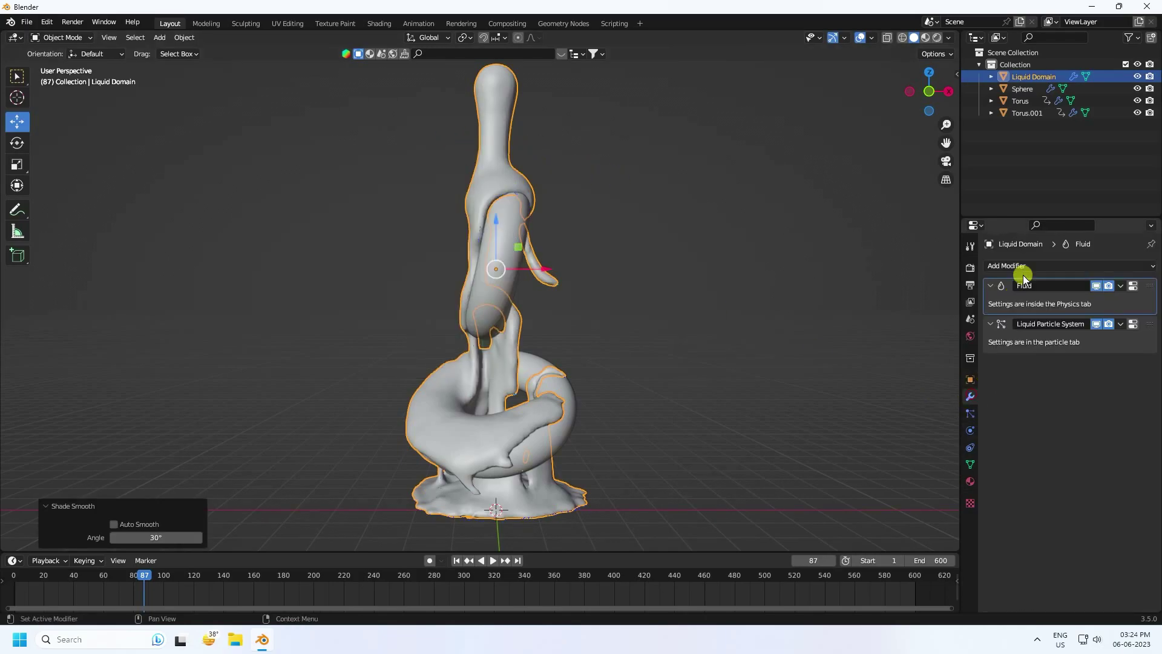
left_click(1023, 266)
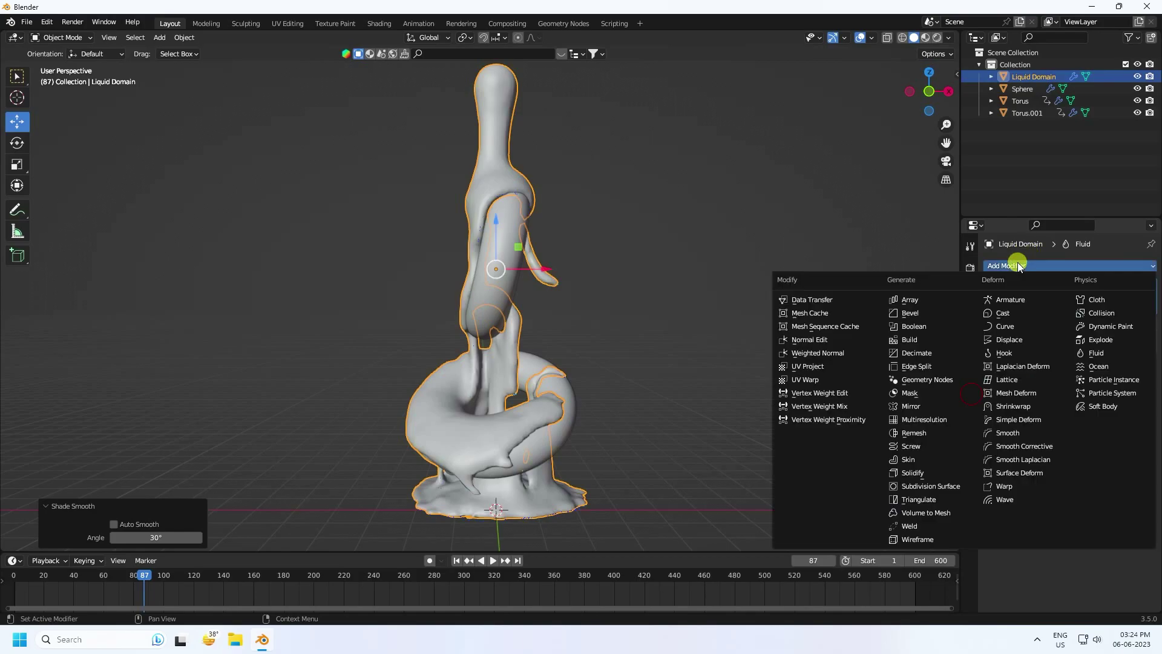
left_click(1009, 433)
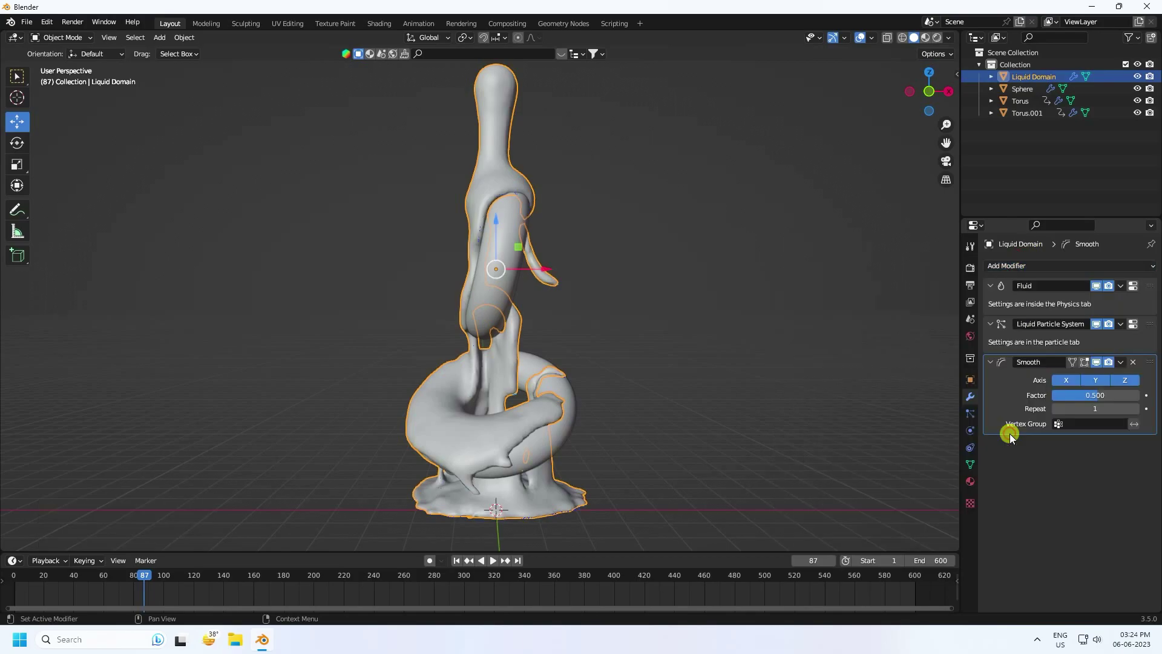
left_click(1084, 397)
type("2")
key("Return")
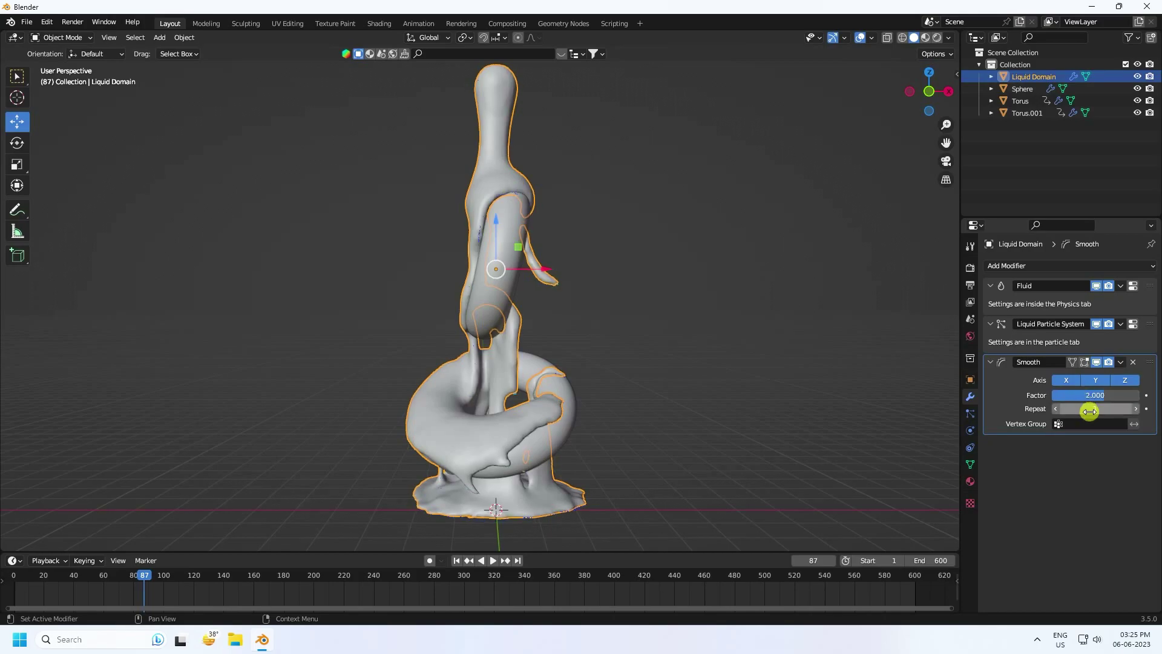
left_click(1087, 409)
type("2")
key("Return")
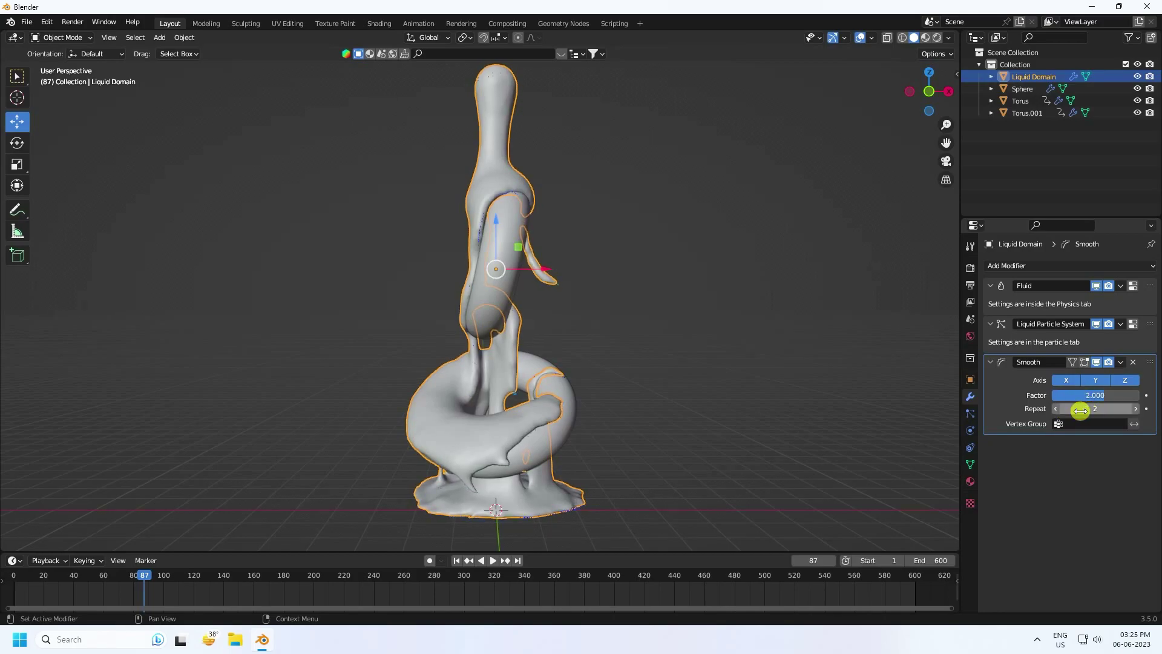
Return to the Liquid Domain's fluid physics settings and review them
scroll(573, 270, "up", 2, "shift")
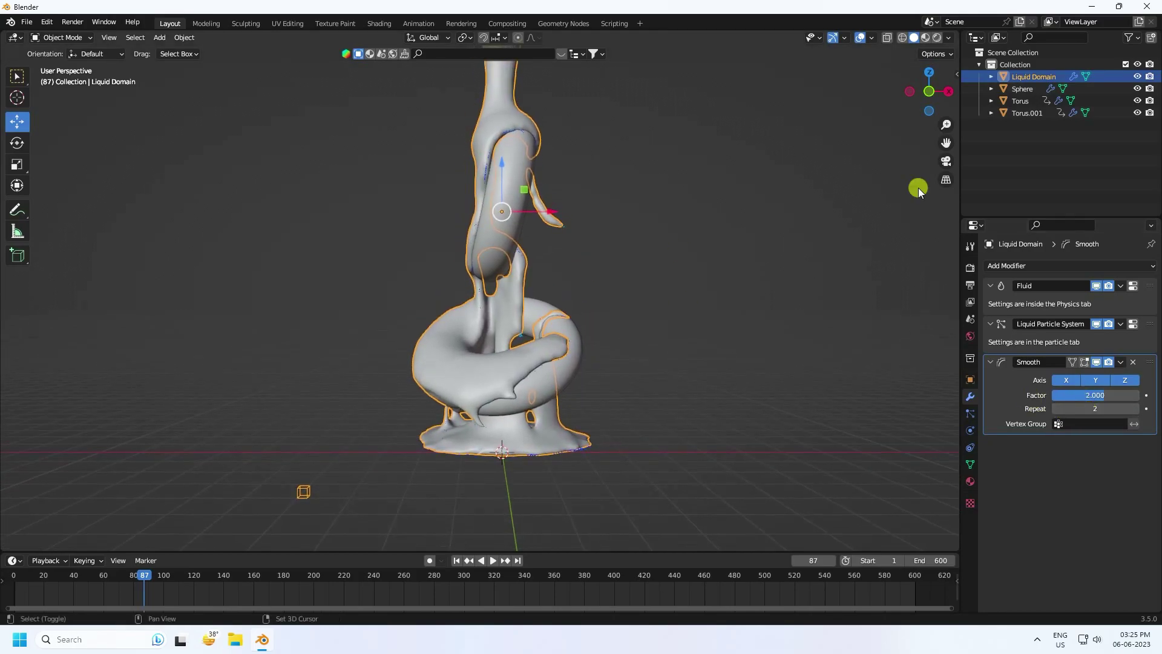
left_click(969, 432)
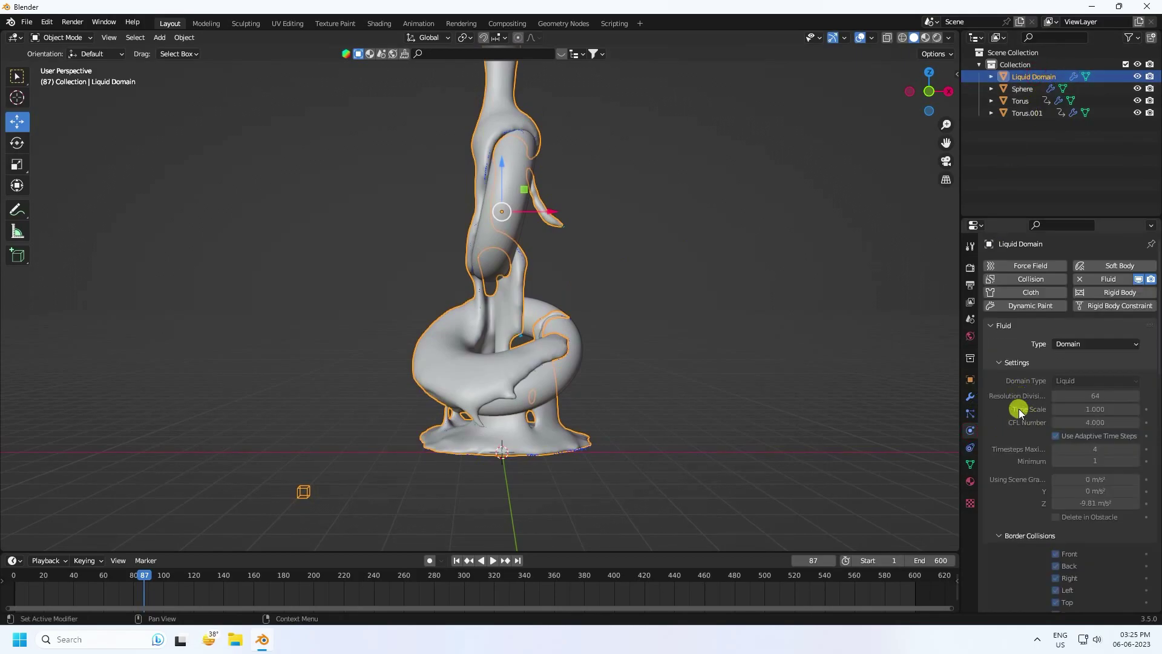
scroll(508, 302, "up", 3)
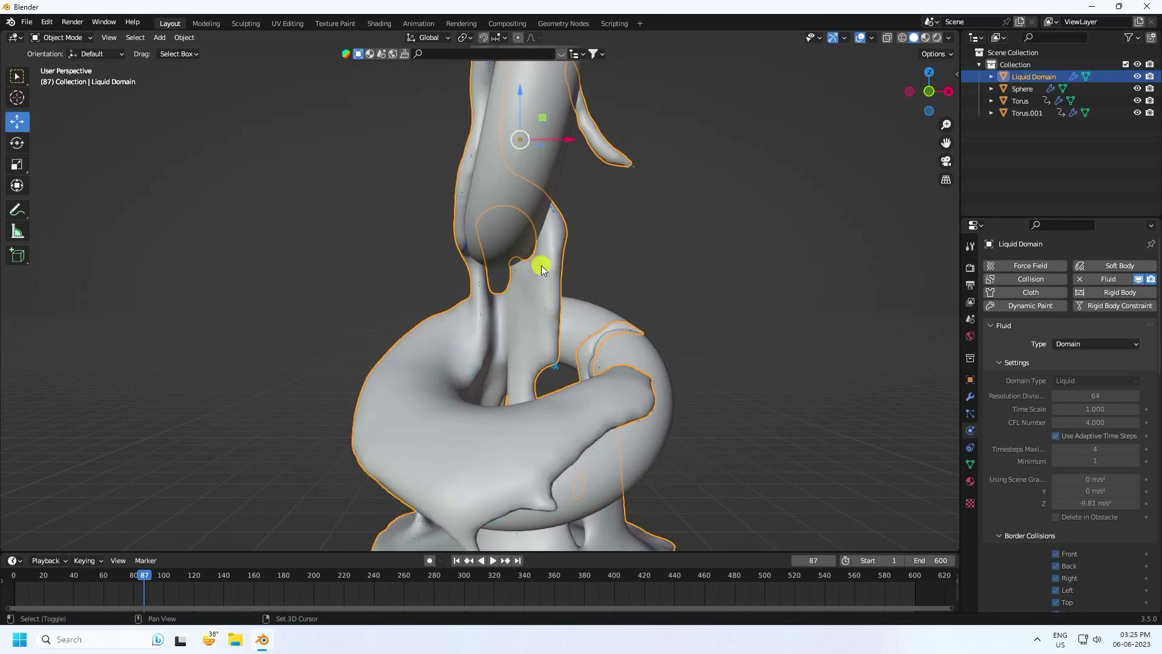
scroll(541, 265, "up", 2, "ctrl")
scroll(1025, 393, "down", 3)
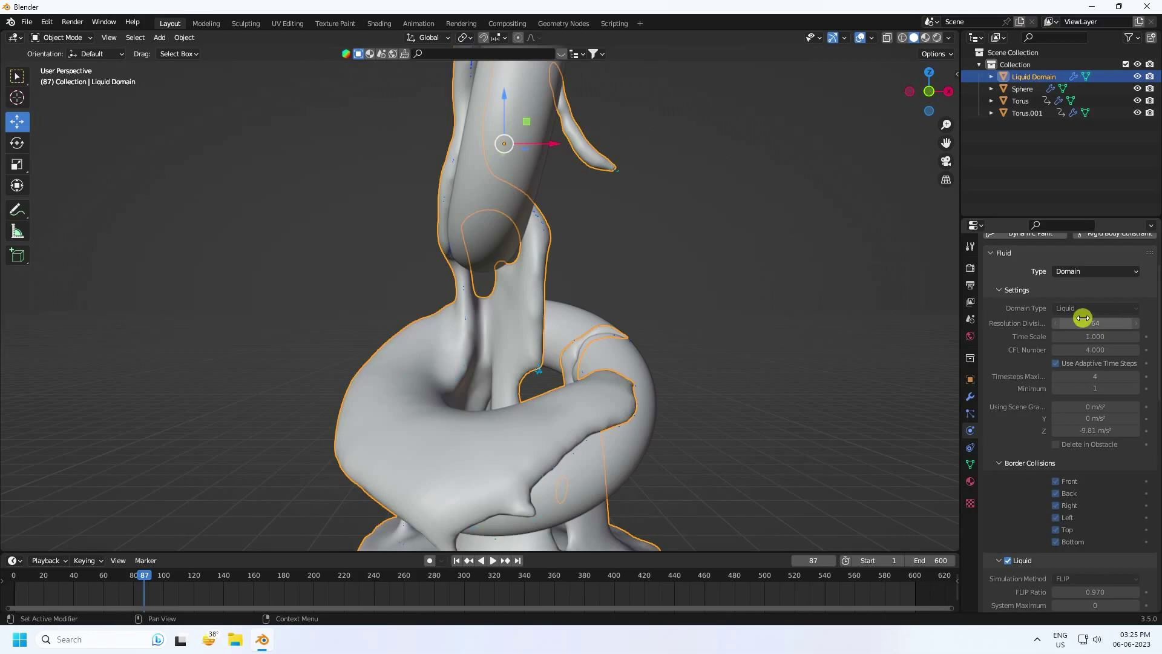
scroll(545, 351, "down", 3)
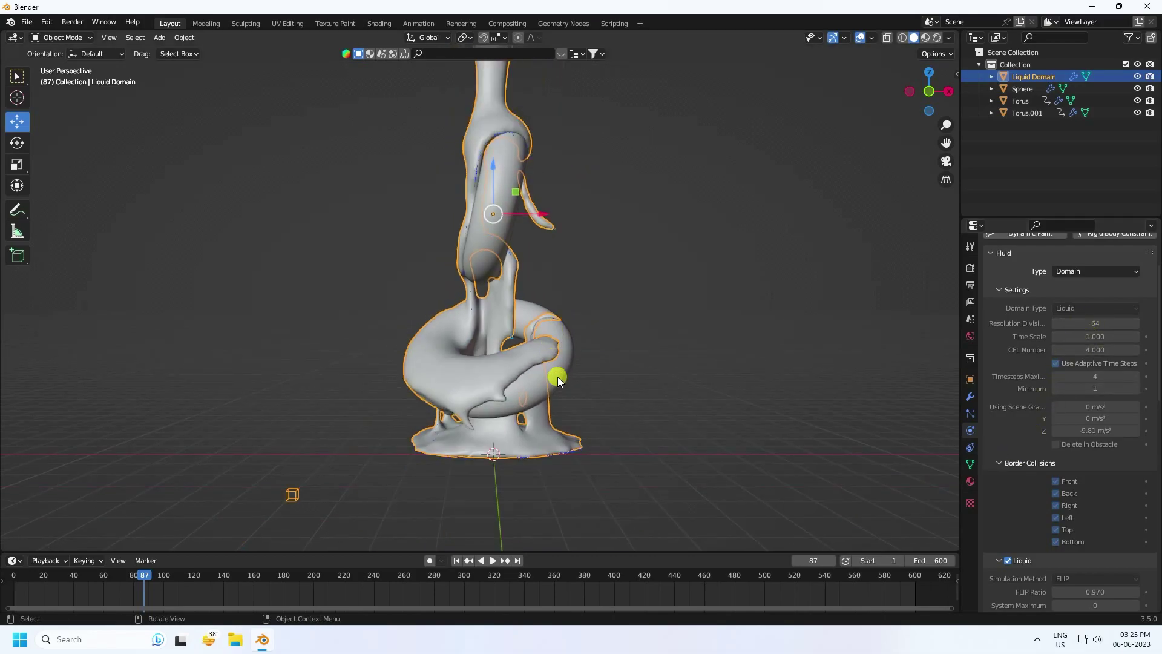
Add a plane mesh and scale it up by 5, then by 10
left_click(159, 37)
mouse_move(182, 51)
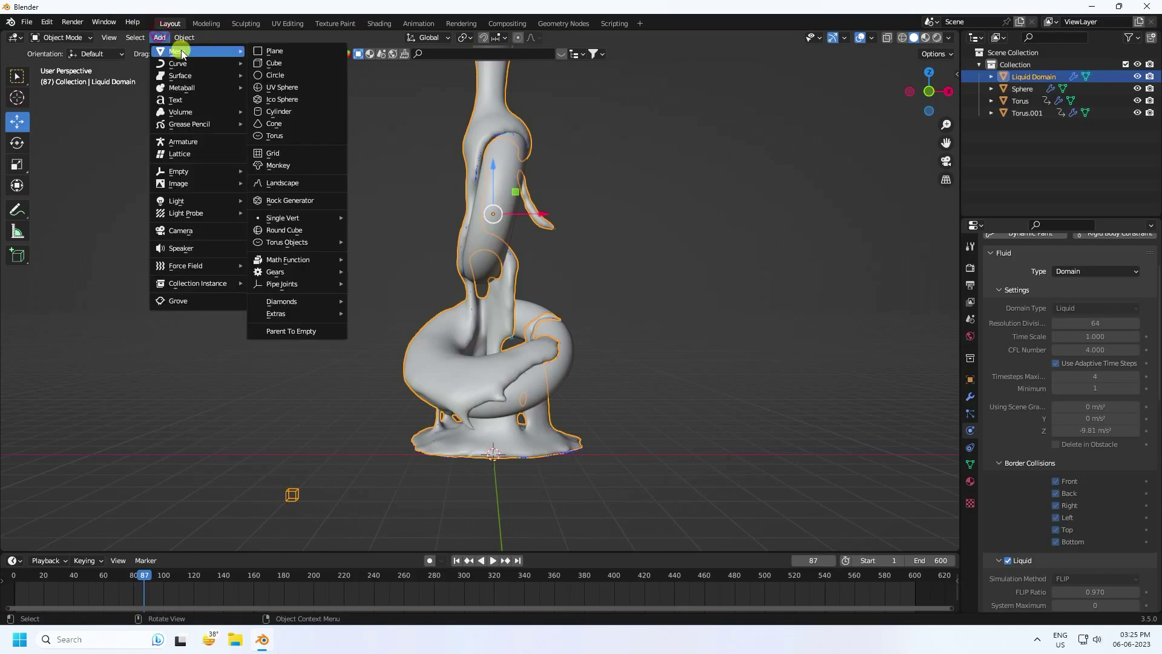
left_click(300, 52)
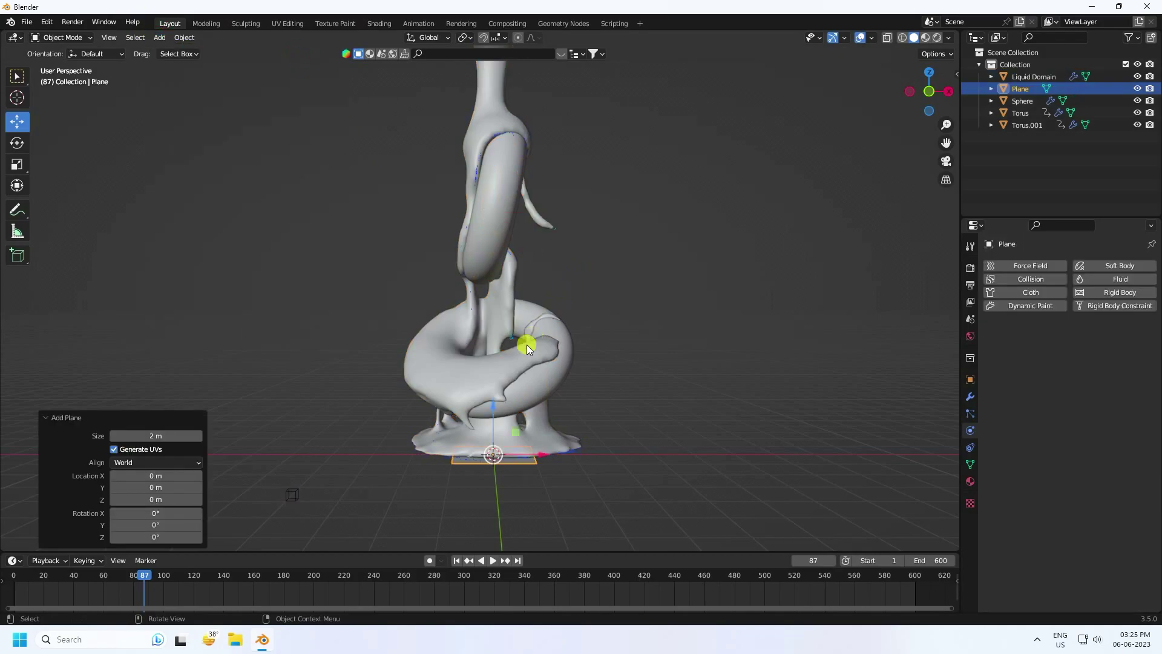
key("s")
key("5")
key("Return")
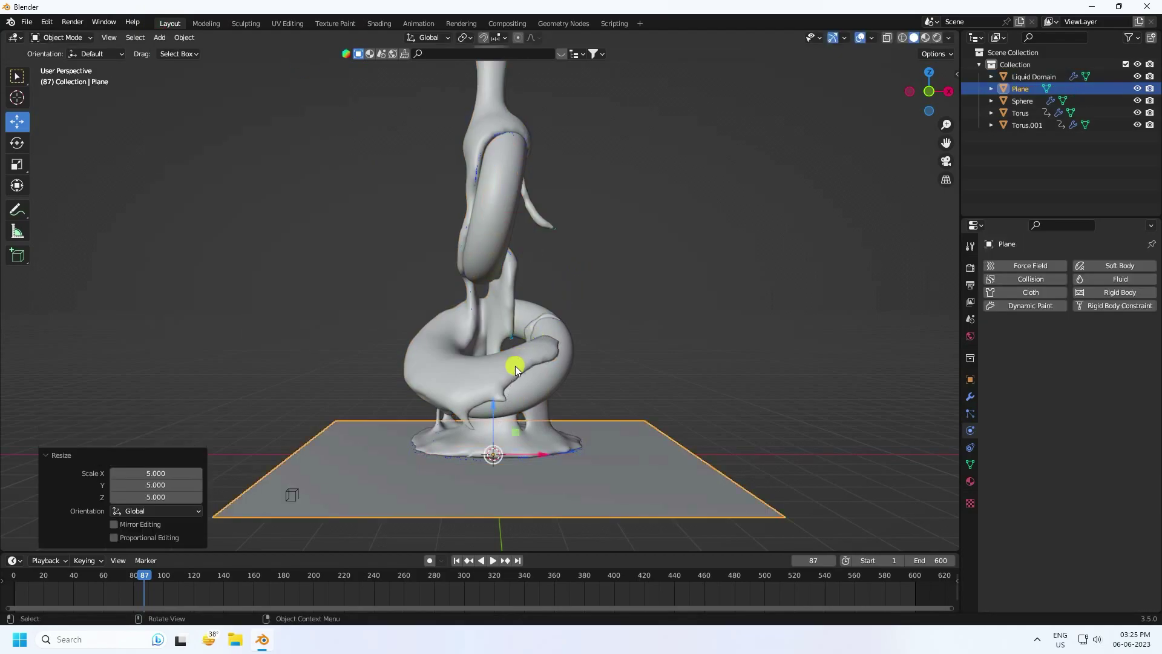
key("s")
key("1")
key("0")
key("Return")
Rescale the plane down to a suitable floor size under the tori
middle_click_drag(594, 483, 554, 335)
key("s")
left_click(527, 272)
middle_click_drag(528, 272, 476, 340)
key("s")
left_click(616, 297)
In Edit Mode, extrude the plane's back edge 35.145 m upward into a backdrop wall
left_click(80, 38)
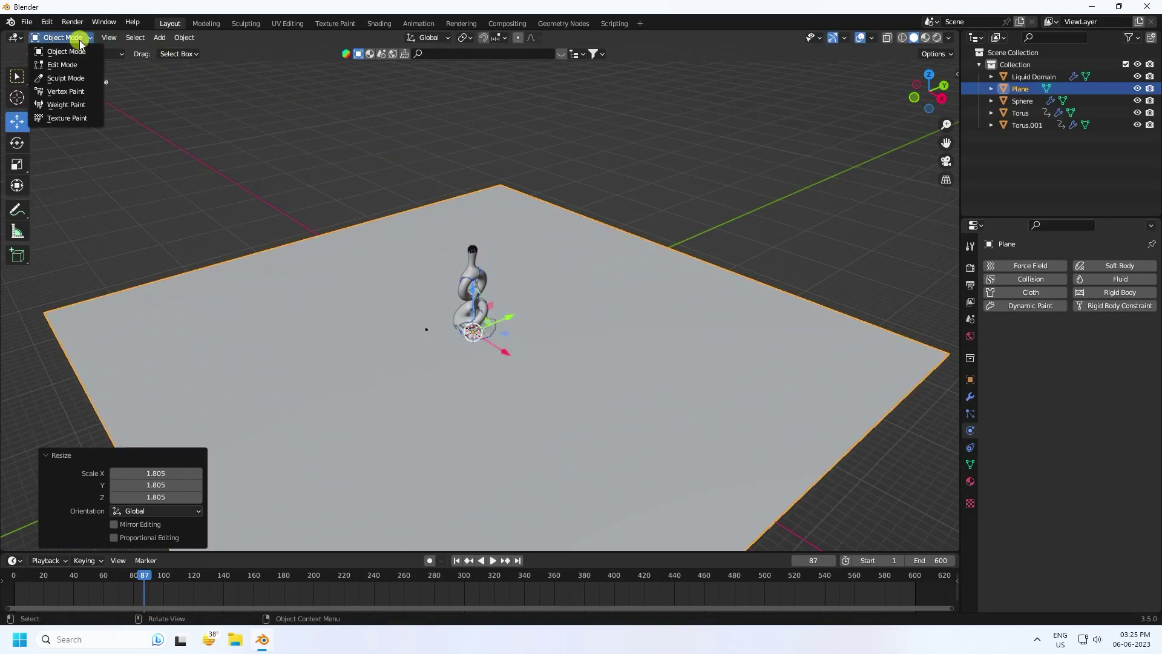
left_click(76, 61)
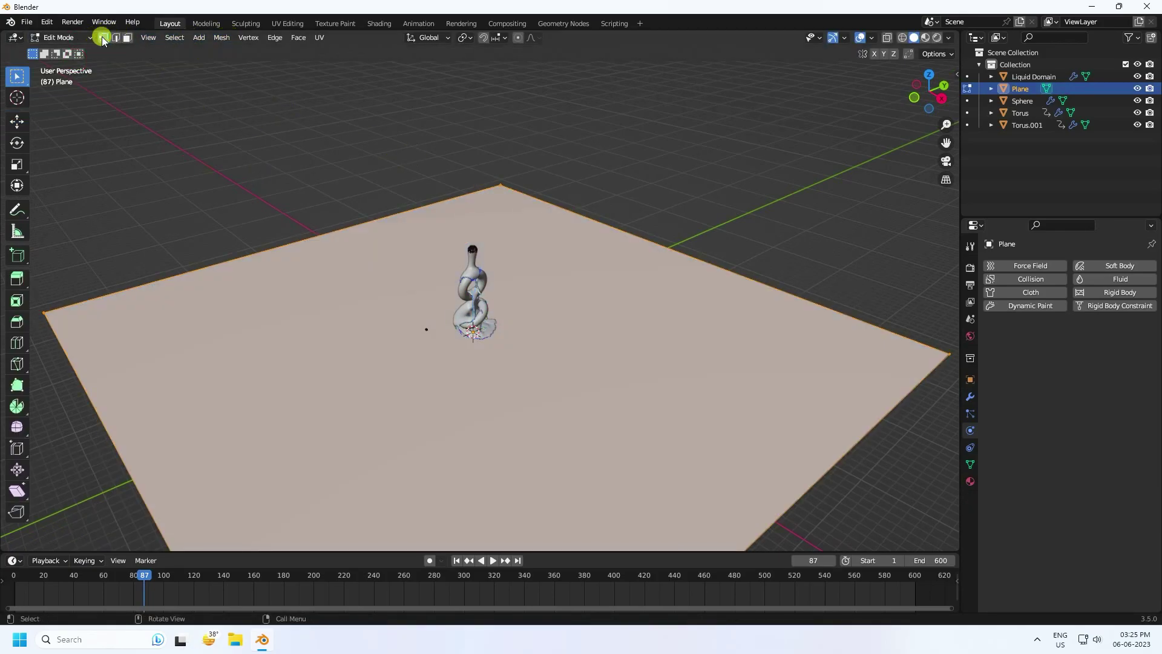
left_click(116, 37)
left_click(17, 123)
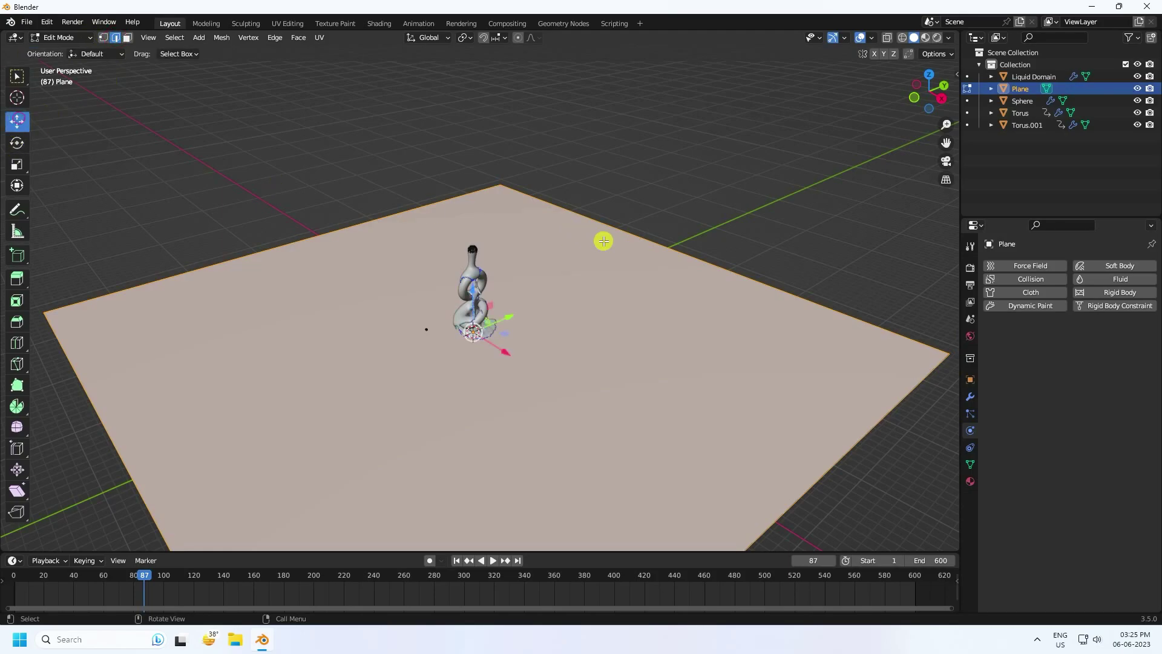
left_click(643, 237)
key("g")
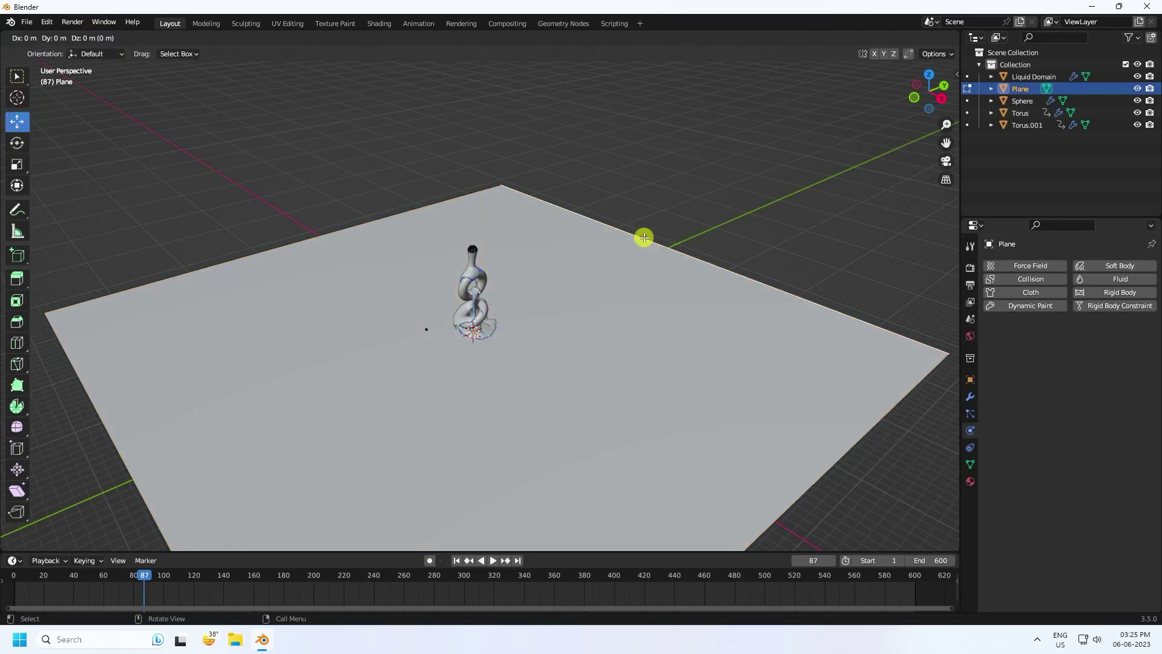
right_click(643, 237)
left_click_drag(662, 214, 686, 46)
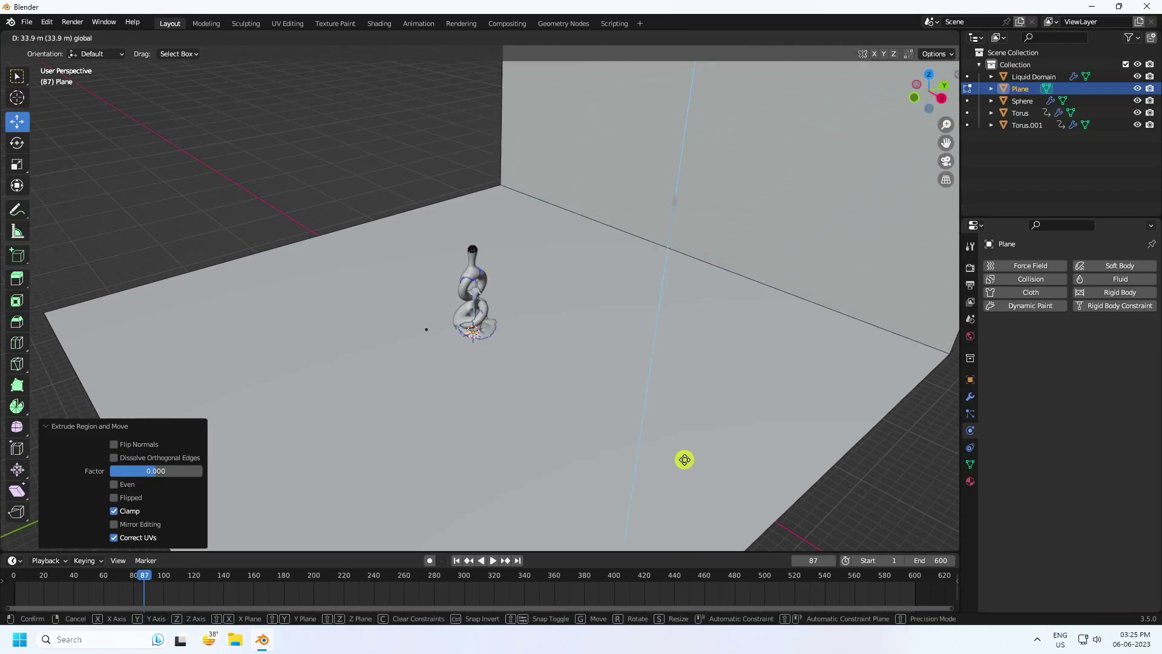
Bevel the floor-to-wall corner edge with 0.2 m width and 40 segments
left_click(718, 265)
left_click(970, 397)
left_click(998, 266)
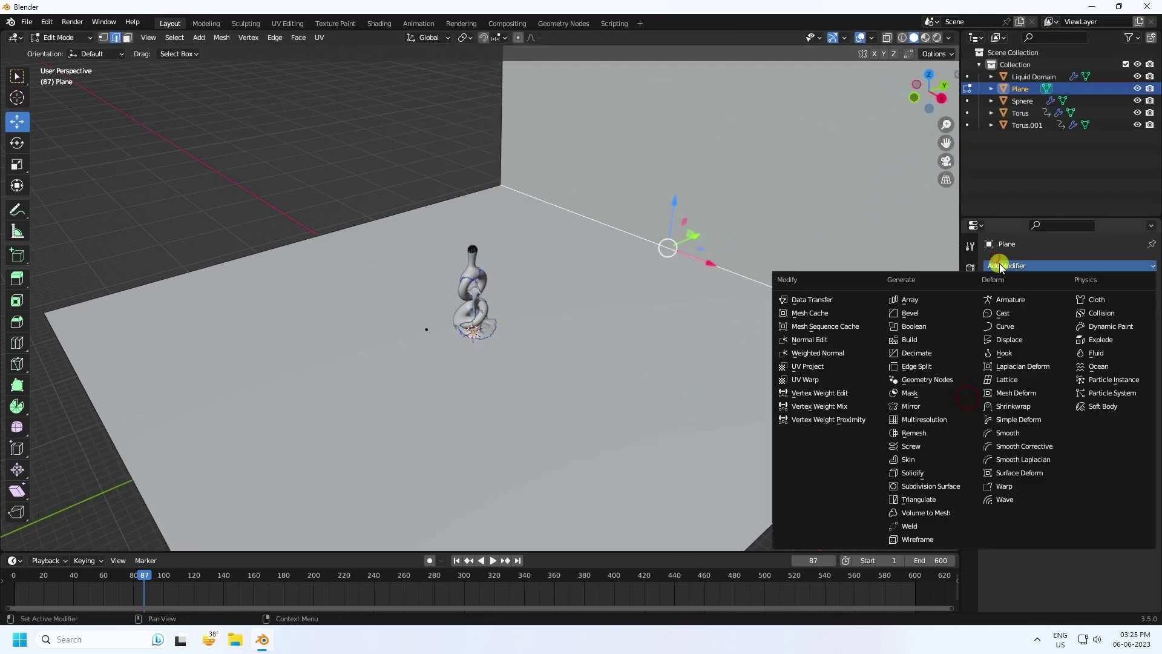
left_click(911, 316)
left_click(1079, 332)
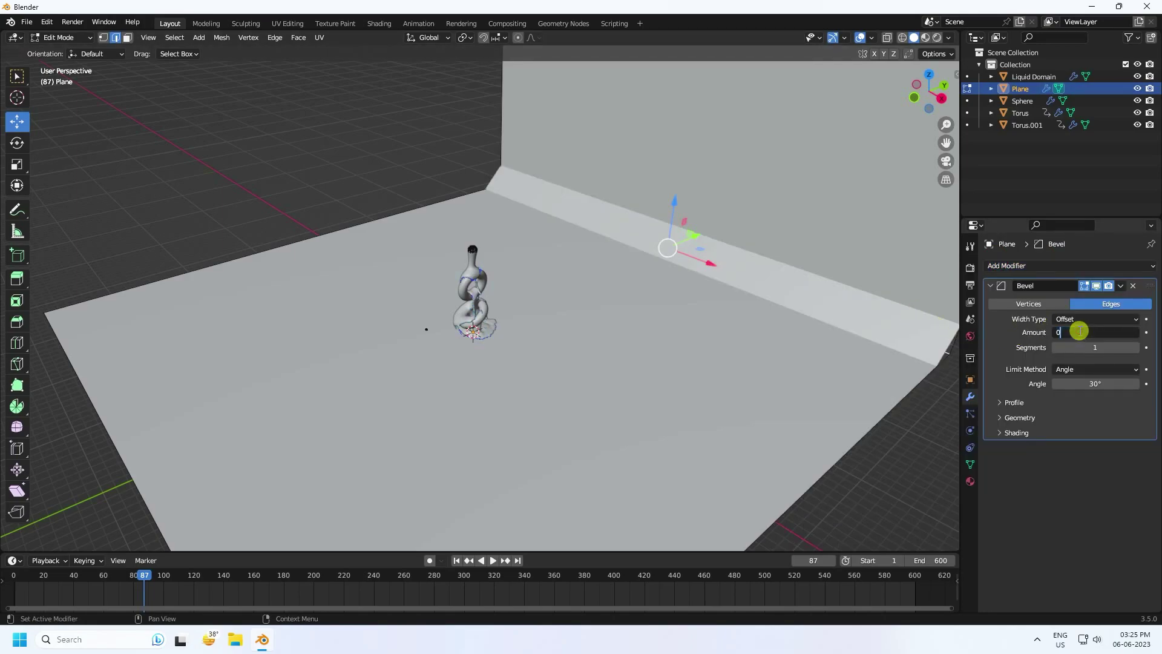
key("Return")
left_click(1083, 348)
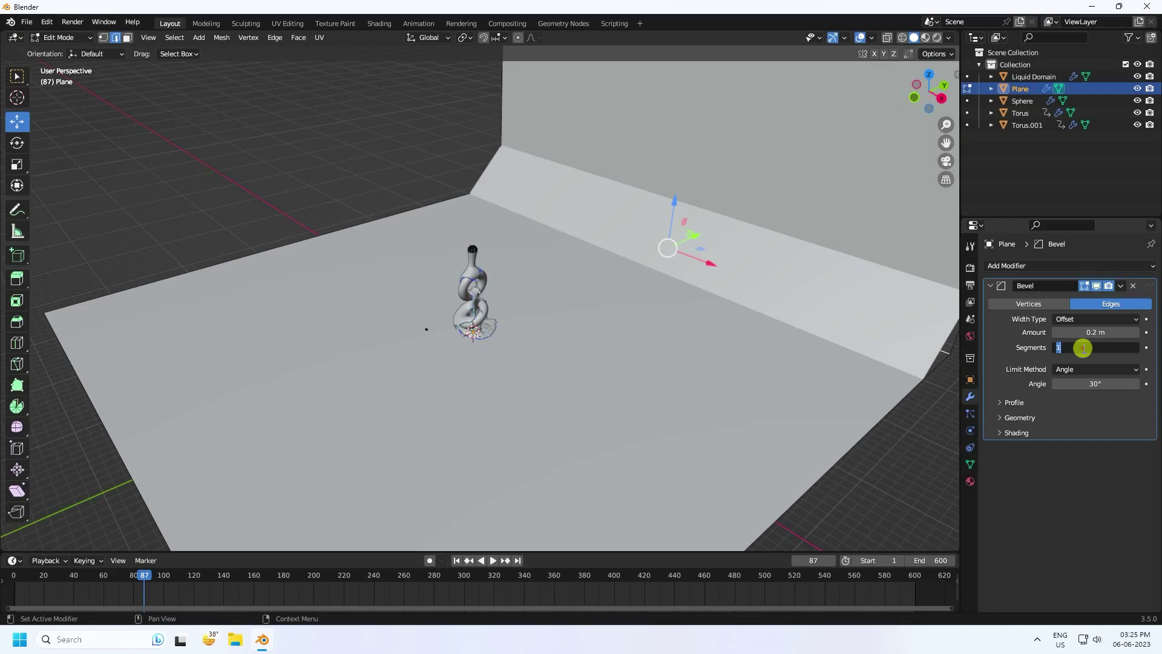
key("Return")
In Object Mode, shade the backdrop smooth and move it -11.936 m along Y
left_click(60, 37)
left_click(67, 49)
right_click(615, 207)
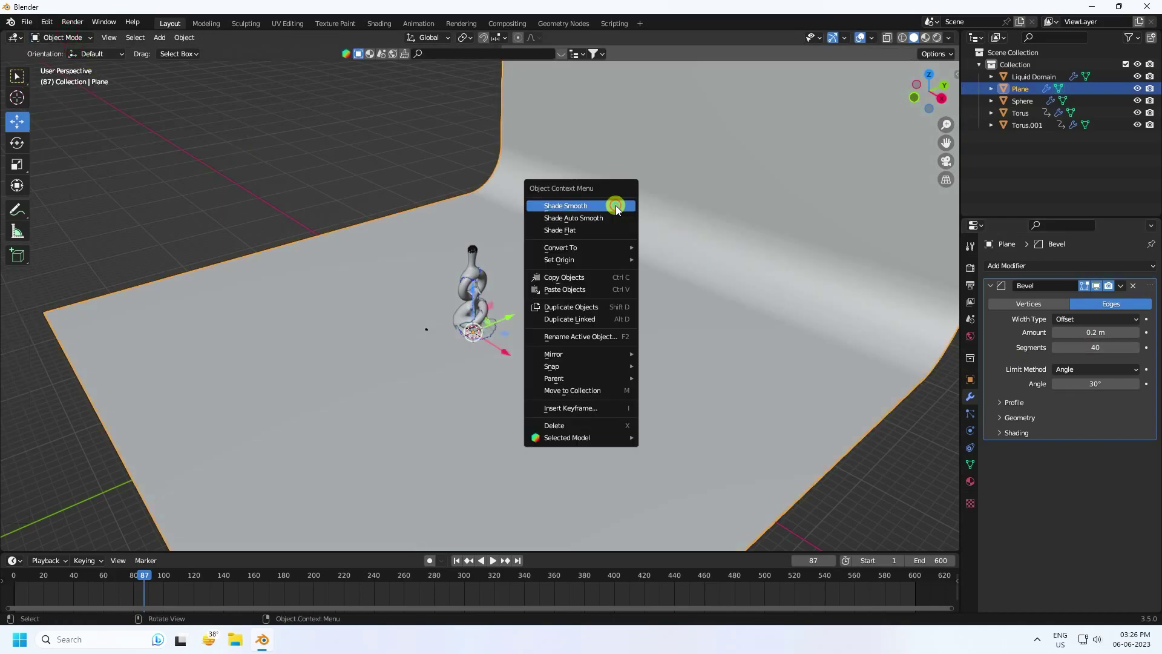
left_click(570, 207)
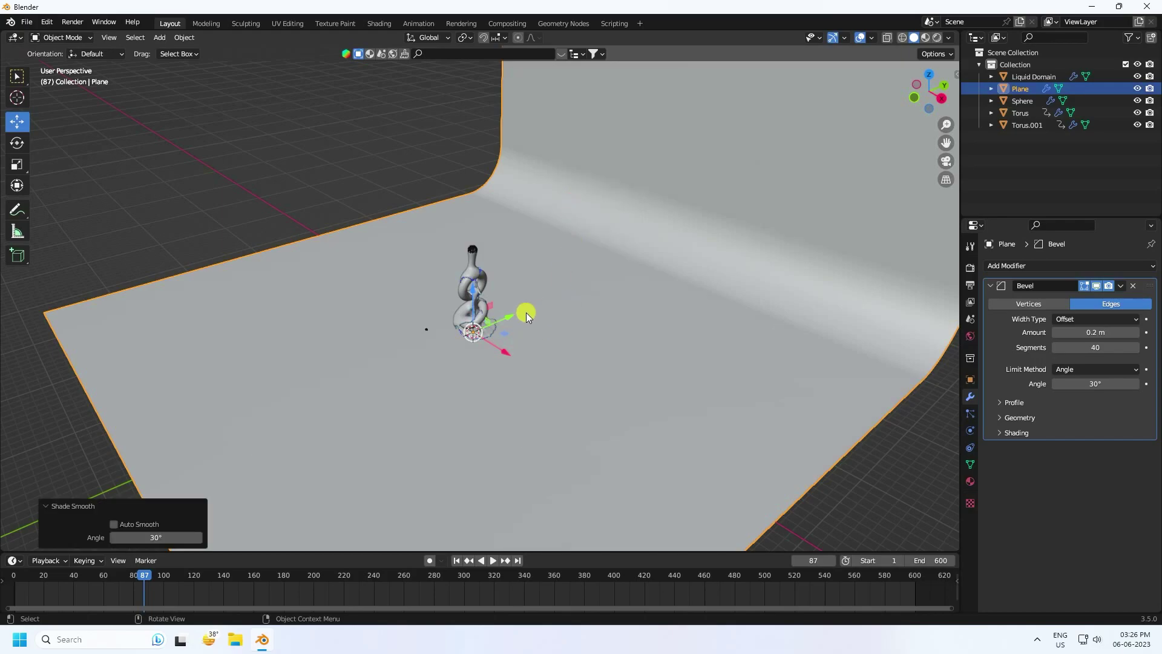
left_click_drag(509, 316, 420, 353)
middle_click_drag(420, 353, 501, 308)
scroll(545, 284, "up", 3)
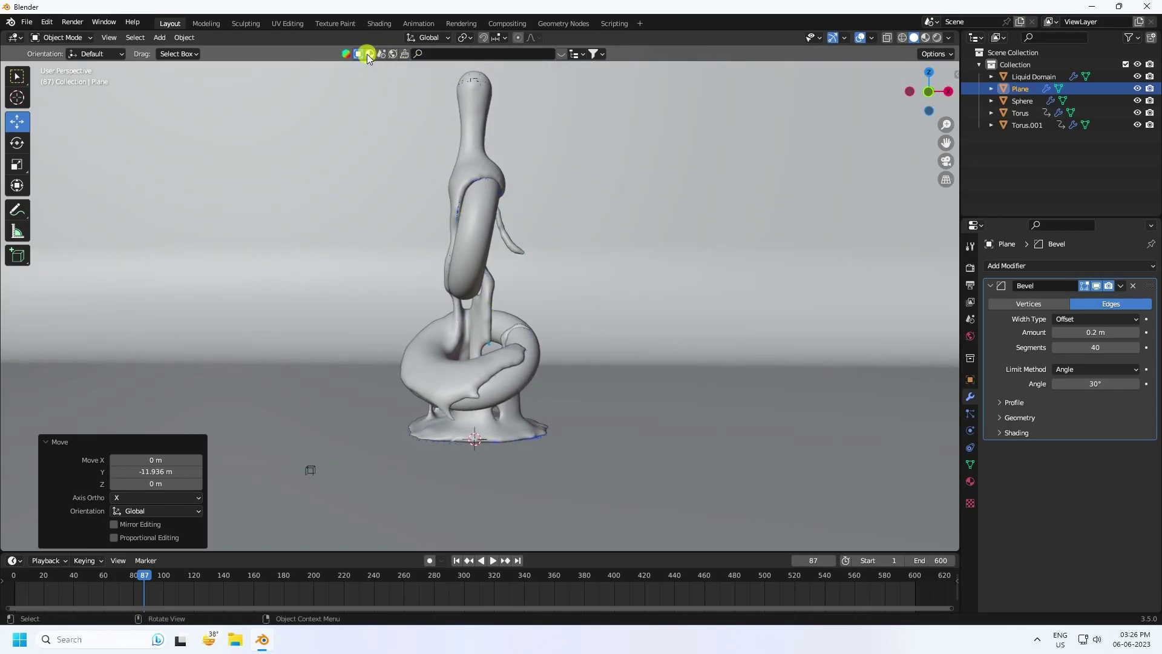
Search BlenderKit for 'candy' and drop the glossy pink candy material onto the liquid
left_click(434, 53)
type("candy")
key("Return")
mouse_move(105, 136)
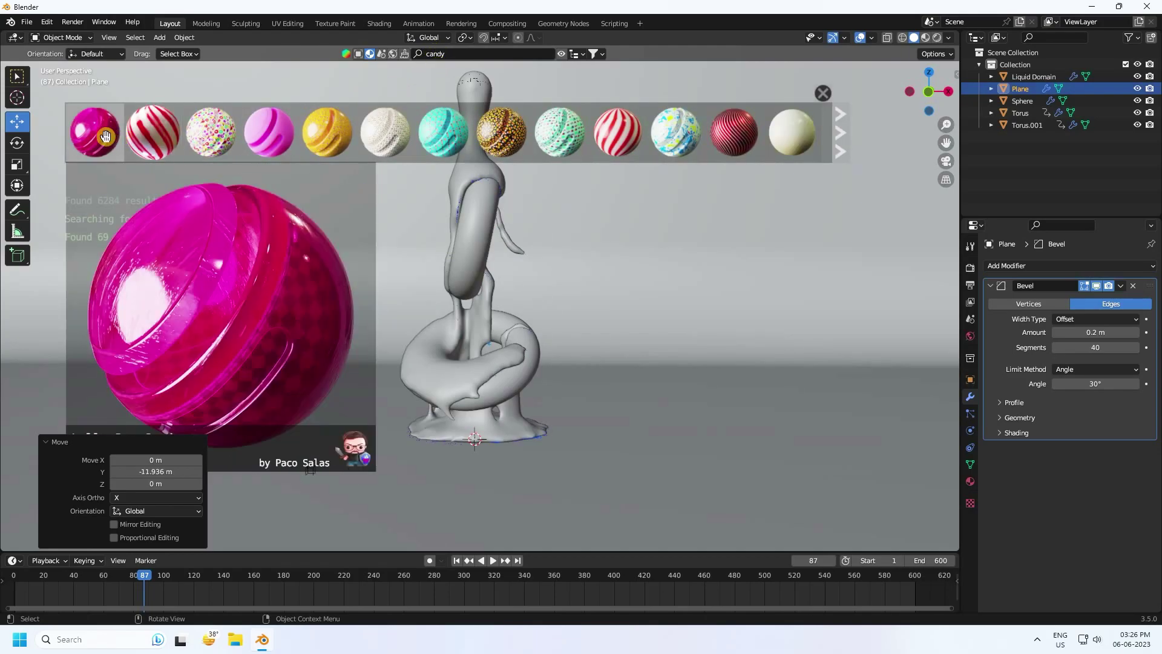
left_click_drag(88, 139, 470, 117)
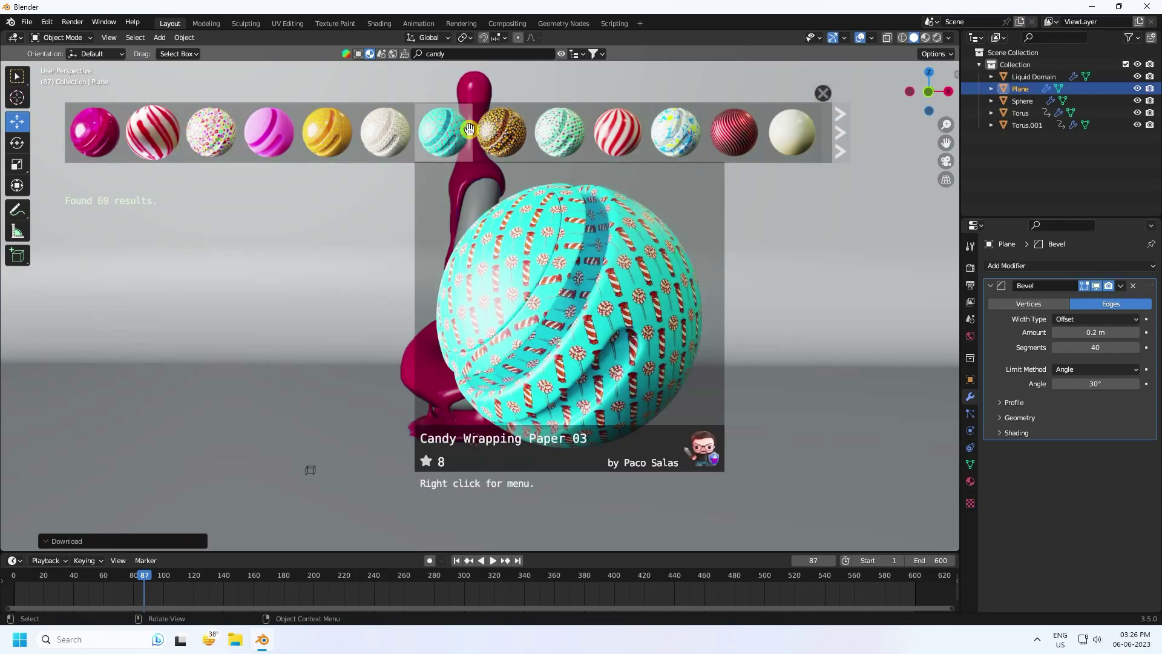
In Material Preview shading, apply Candy Wrapping Paper 01 to the upper torus
middle_click_drag(513, 237, 557, 287, "shift")
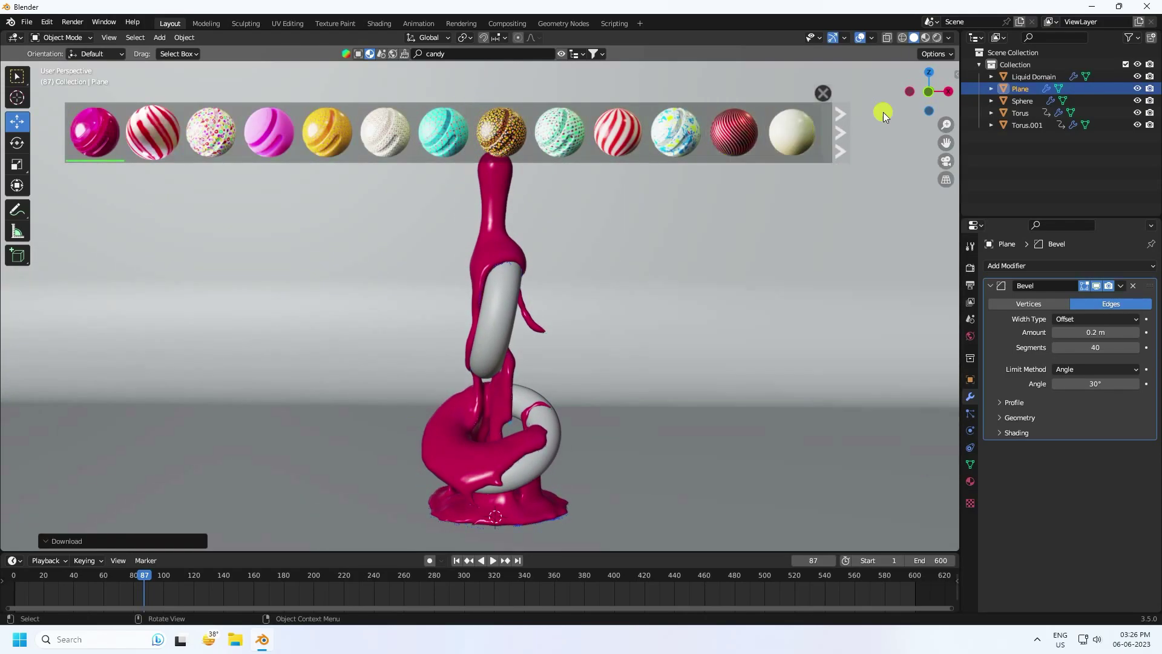
left_click(926, 38)
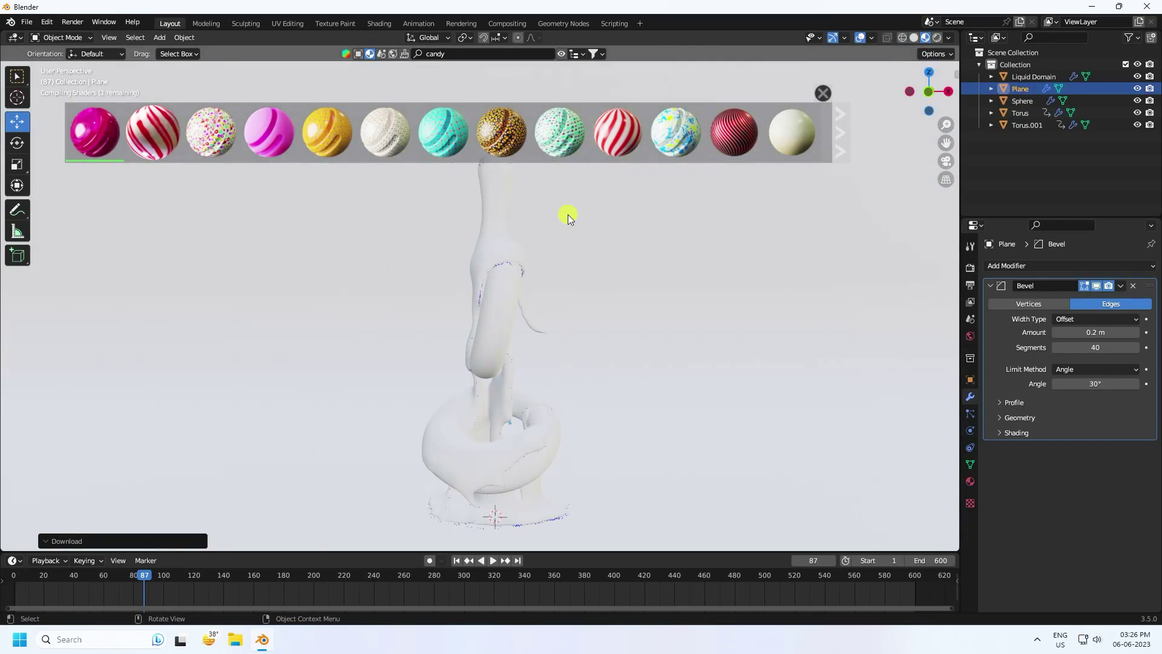
scroll(508, 252, "up", 4)
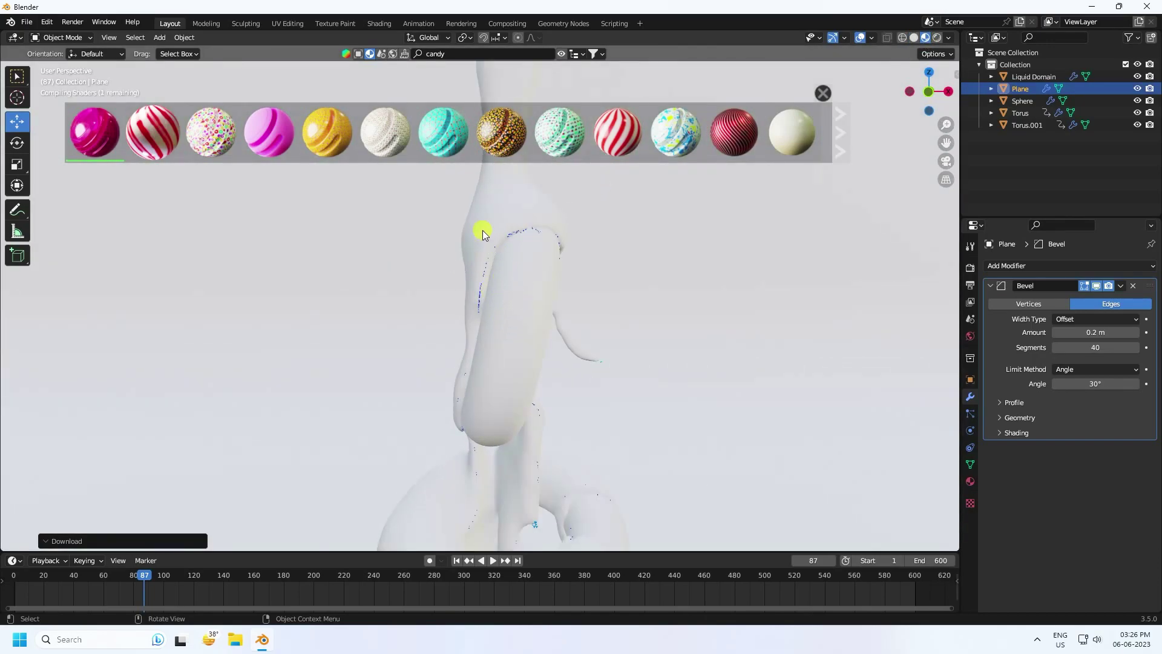
mouse_move(390, 143)
left_click_drag(390, 143, 520, 308)
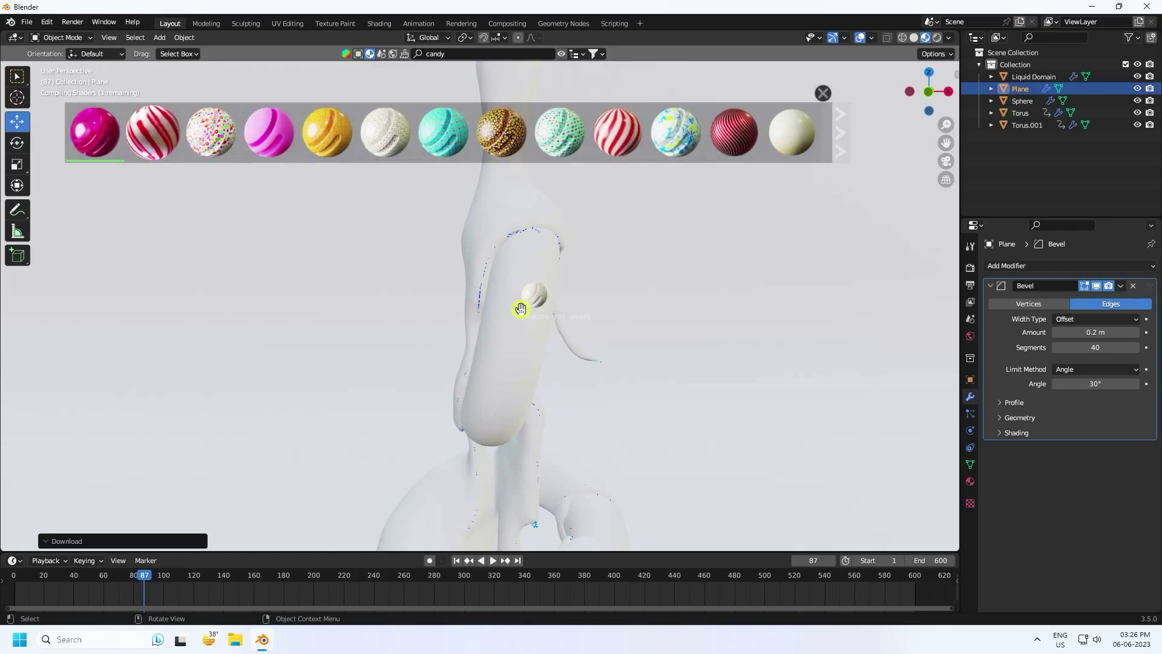
middle_click_drag(521, 306, 522, 332)
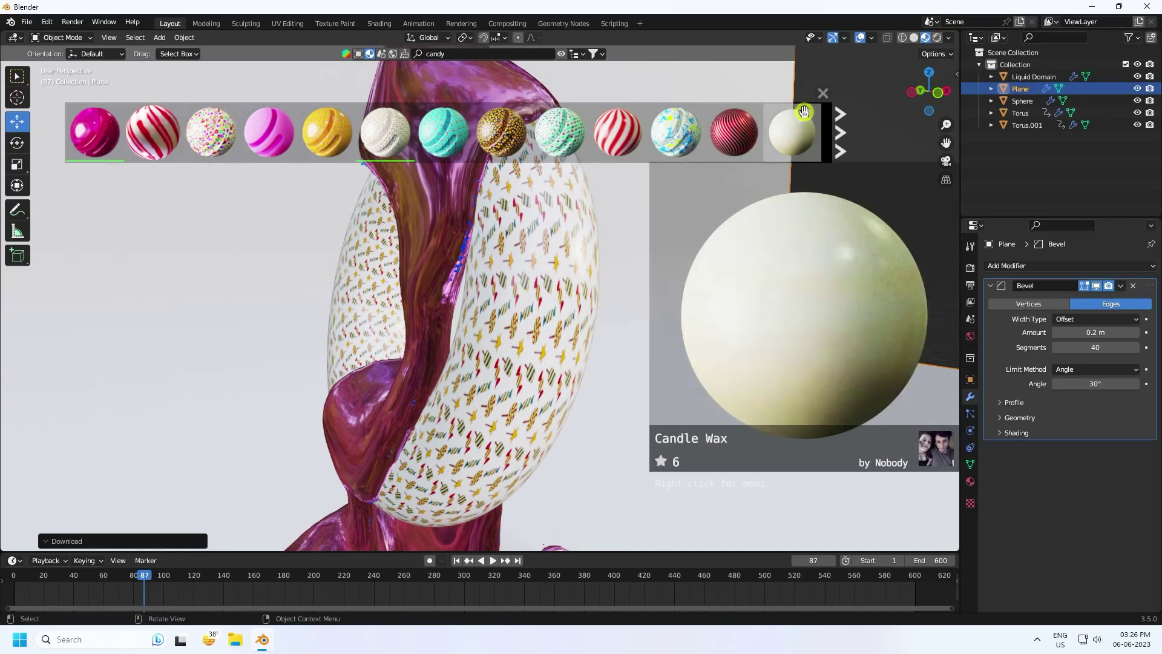
Close the asset bar and Smart UV Project the whole upper torus, Torus.001
left_click(822, 95)
left_click(545, 276)
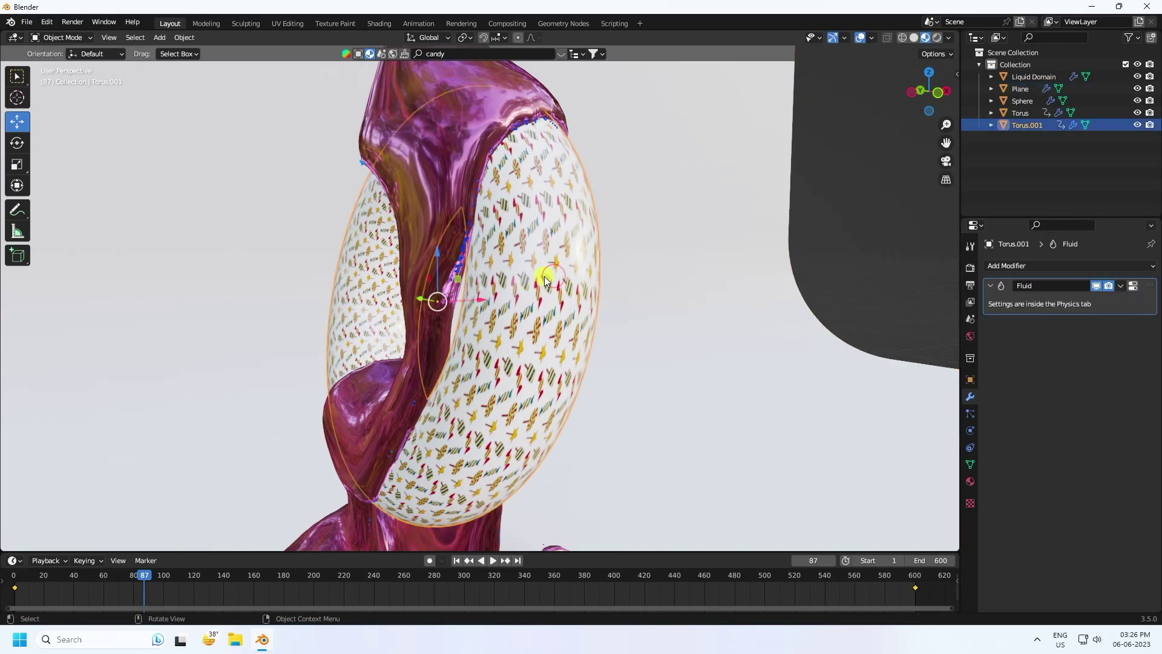
key("Tab")
key("a")
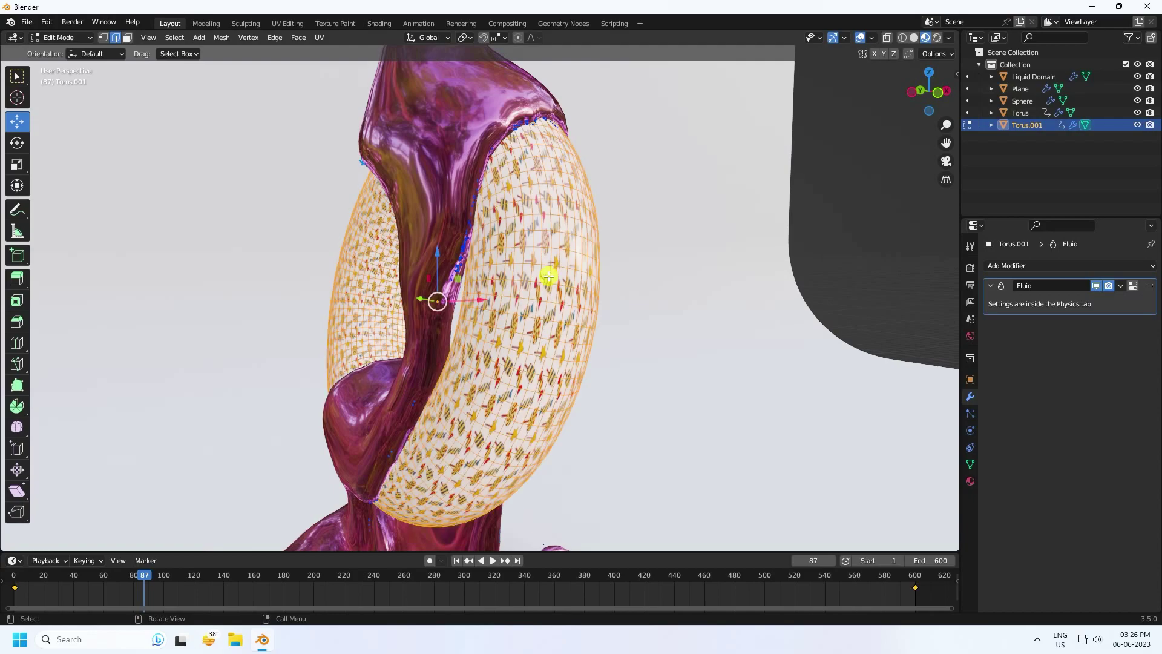
key("u")
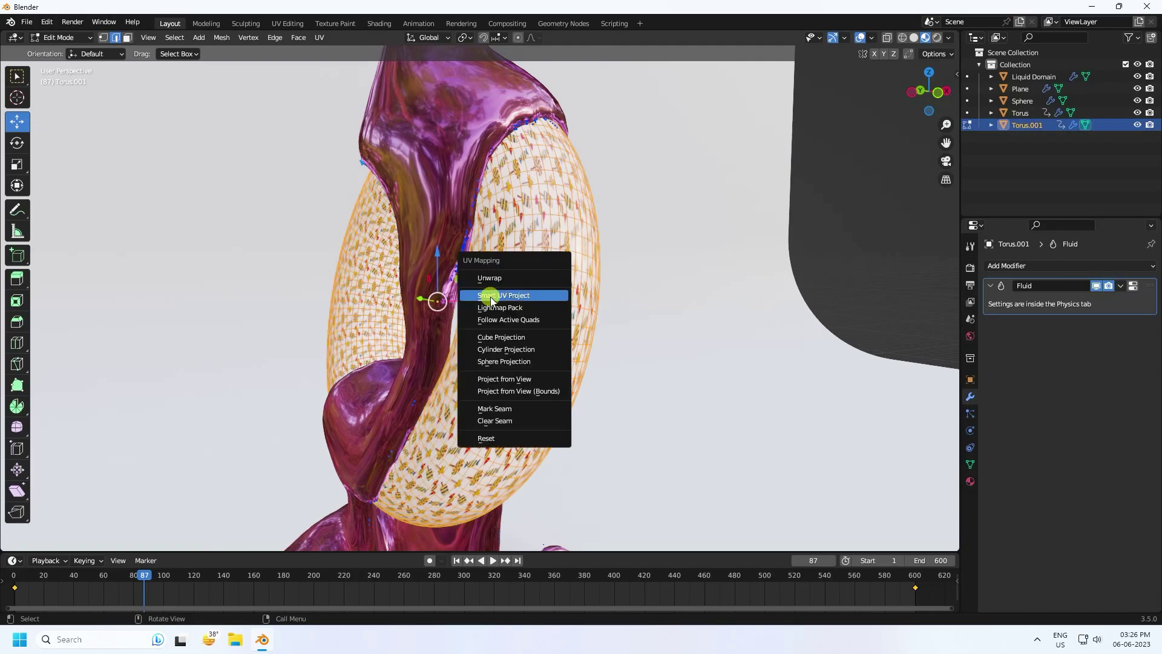
left_click(512, 296)
left_click(524, 404)
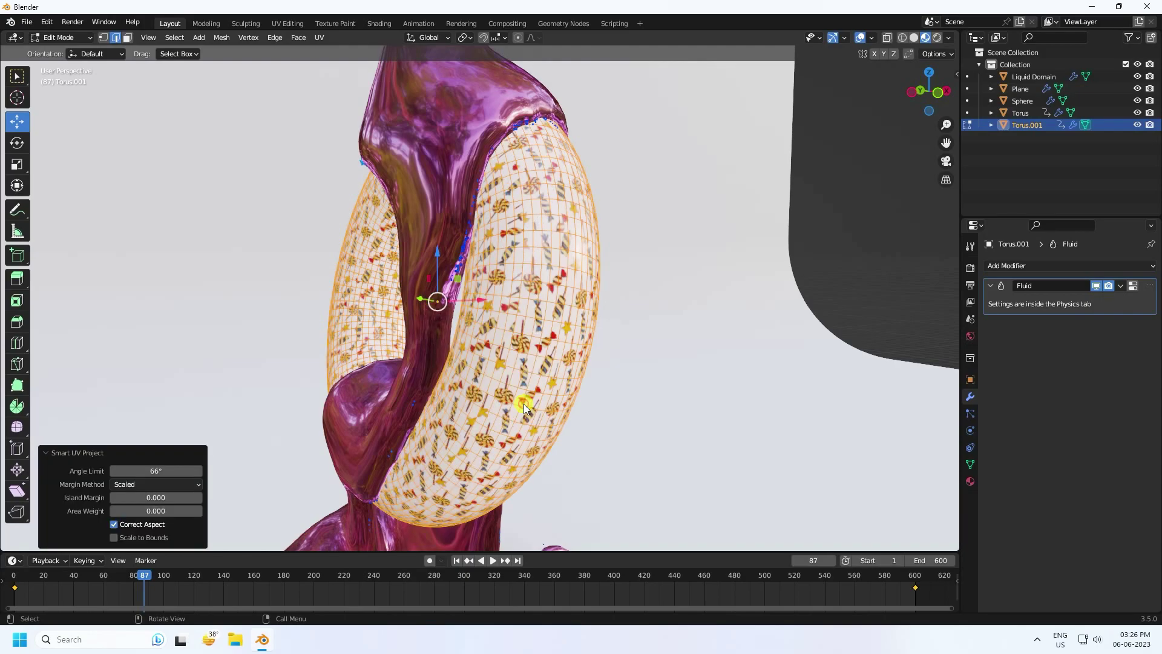
left_click(52, 38)
left_click(51, 53)
Assign the existing Candy Wrapping Paper 01 material to the lower torus
middle_click_drag(448, 193, 476, 340)
scroll(476, 340, "down", 3)
scroll(476, 340, "down", 2)
middle_click_drag(516, 381, 493, 306, "shift")
scroll(532, 330, "up", 5)
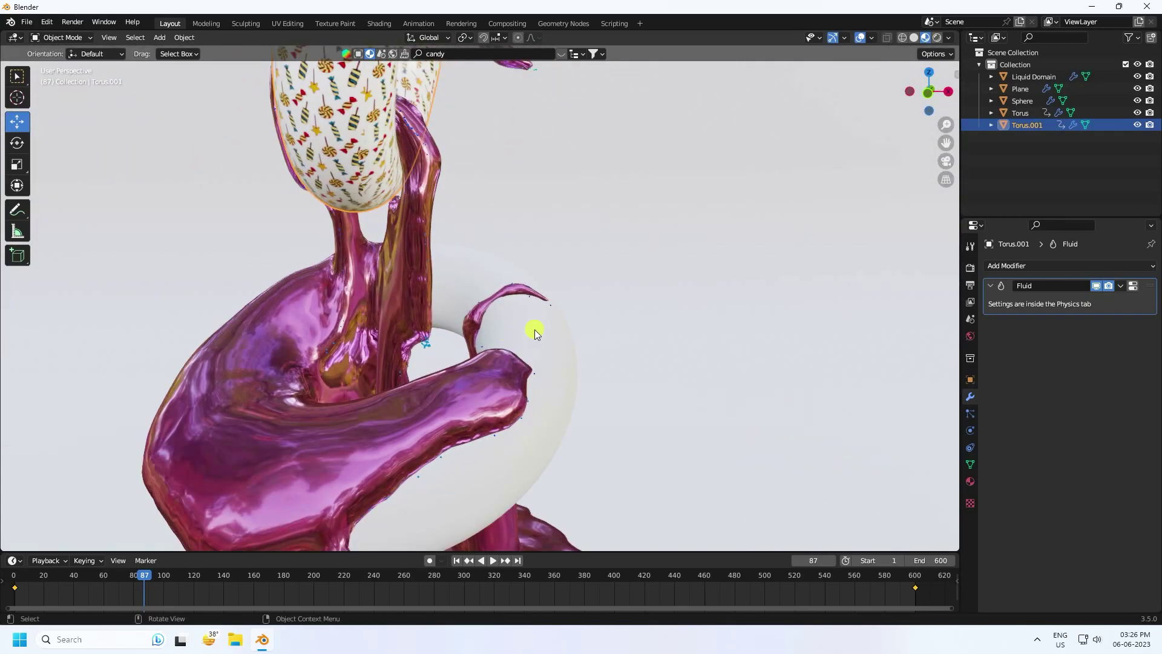
left_click(535, 330)
left_click(970, 481)
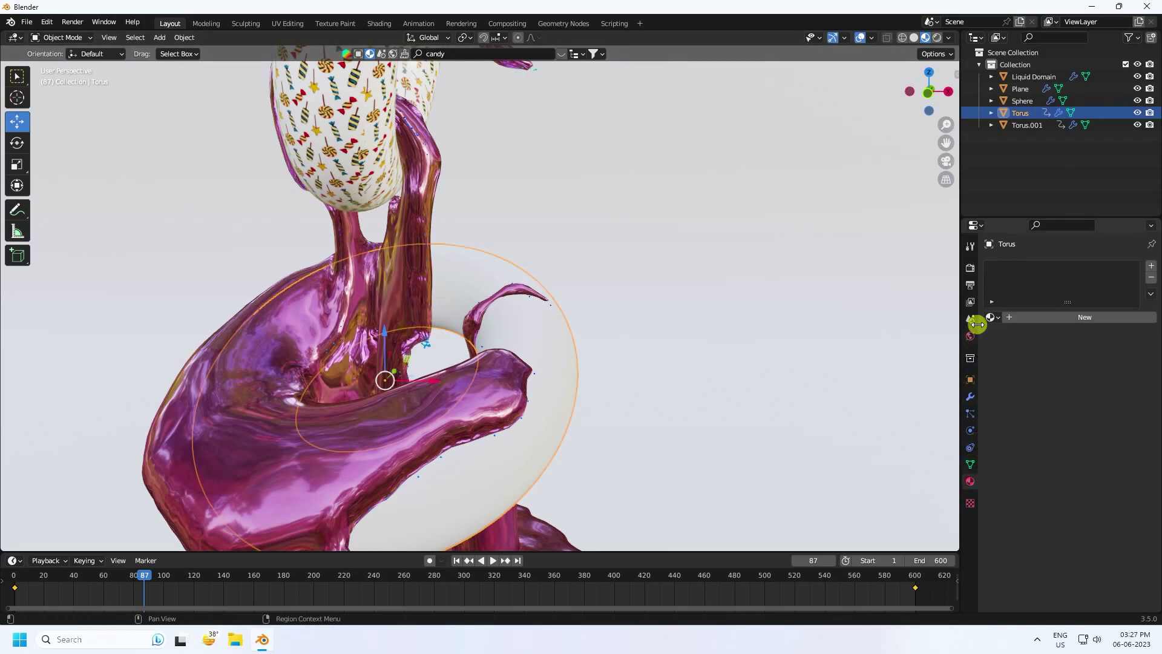
left_click(995, 317)
left_click(1017, 335)
Smart UV Project the lower torus at a 66° angle limit, back in Object Mode
middle_click_drag(649, 384, 535, 285)
scroll(546, 288, "up", 2)
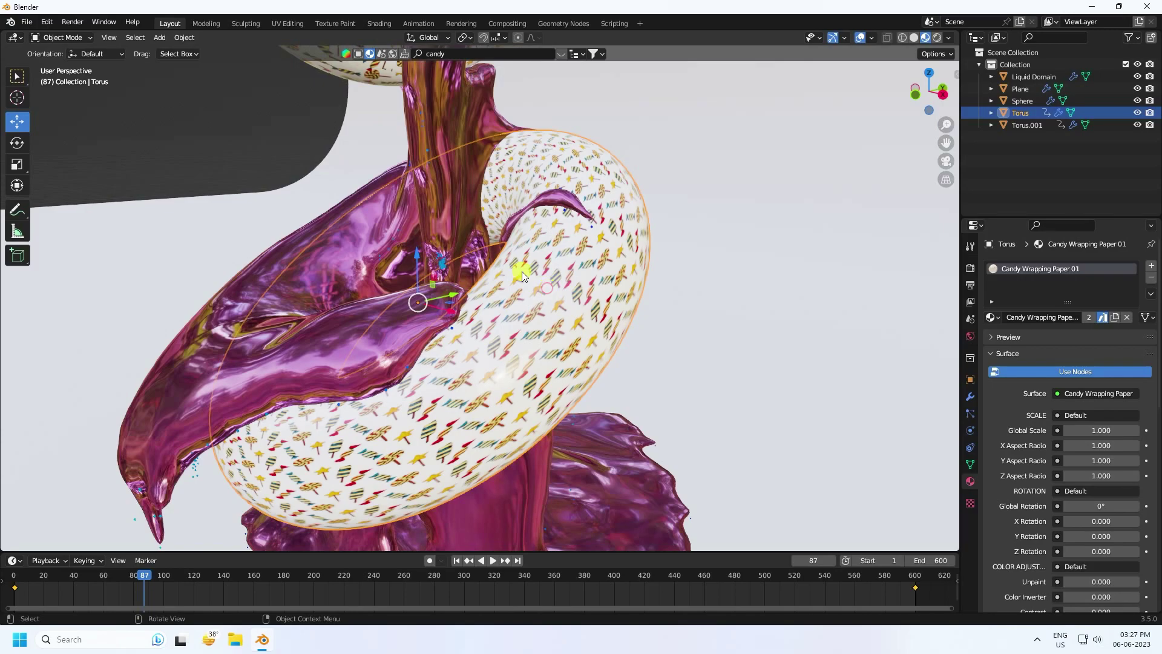
left_click(60, 38)
left_click(63, 65)
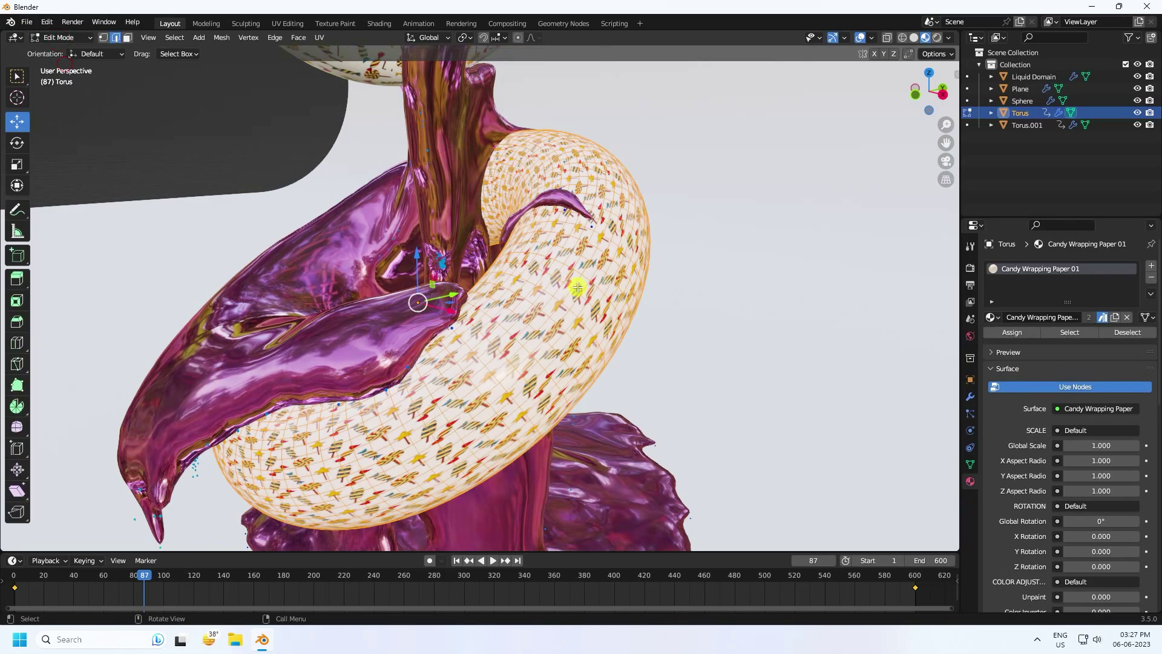
key("u")
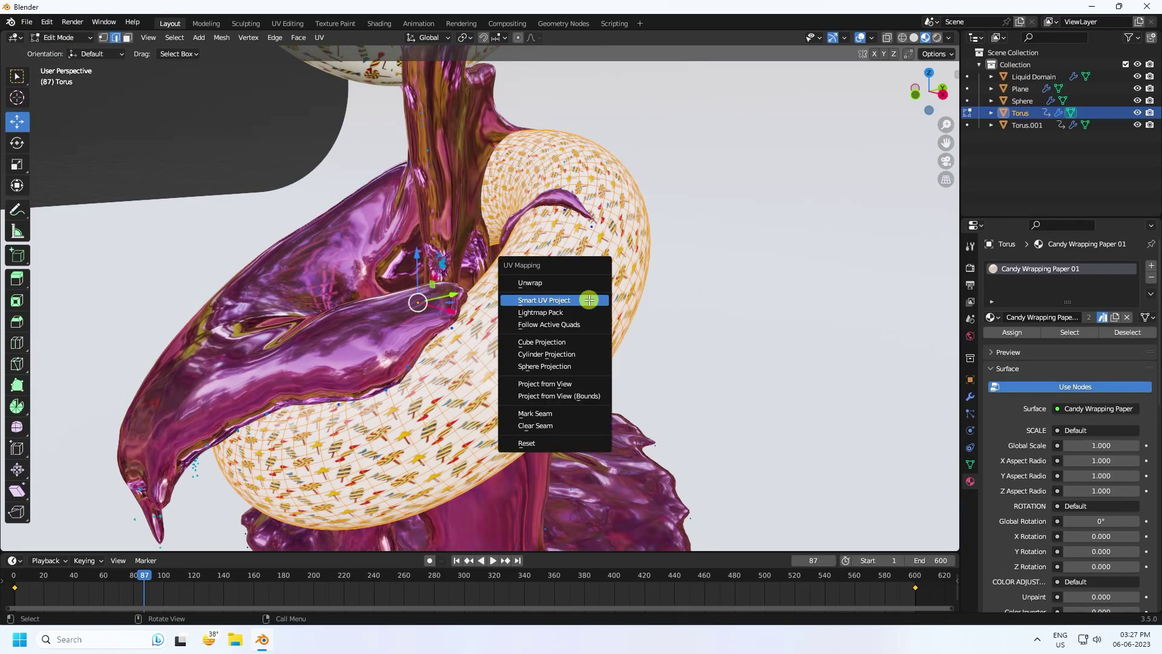
left_click(551, 300)
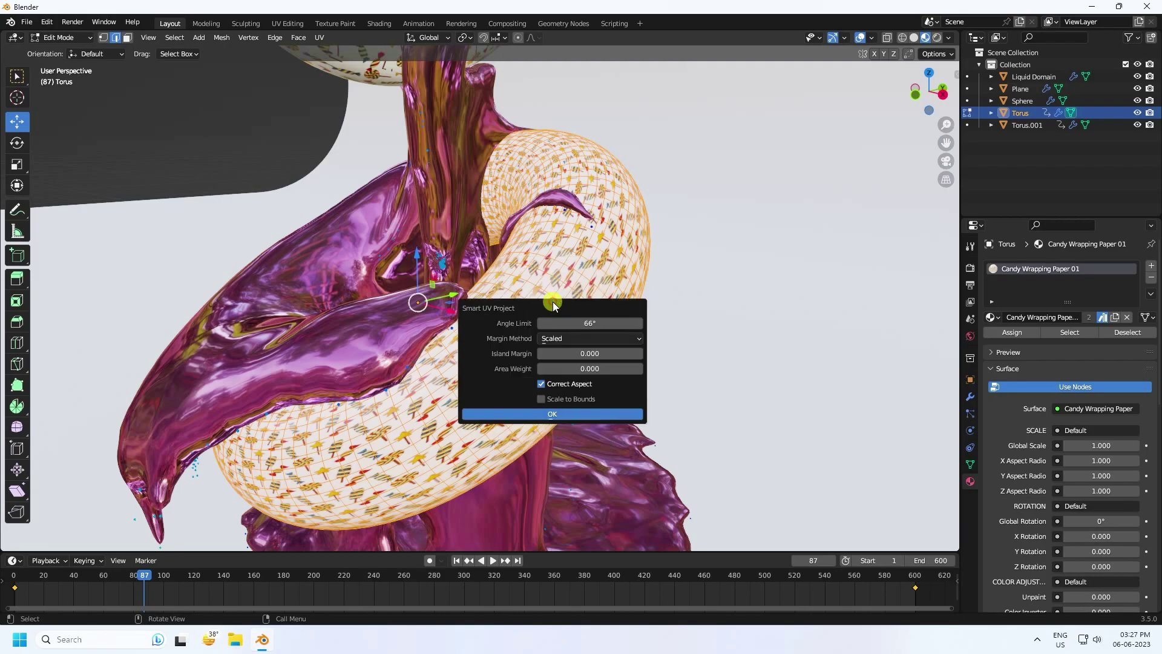
left_click(551, 419)
left_click(60, 37)
left_click(63, 50)
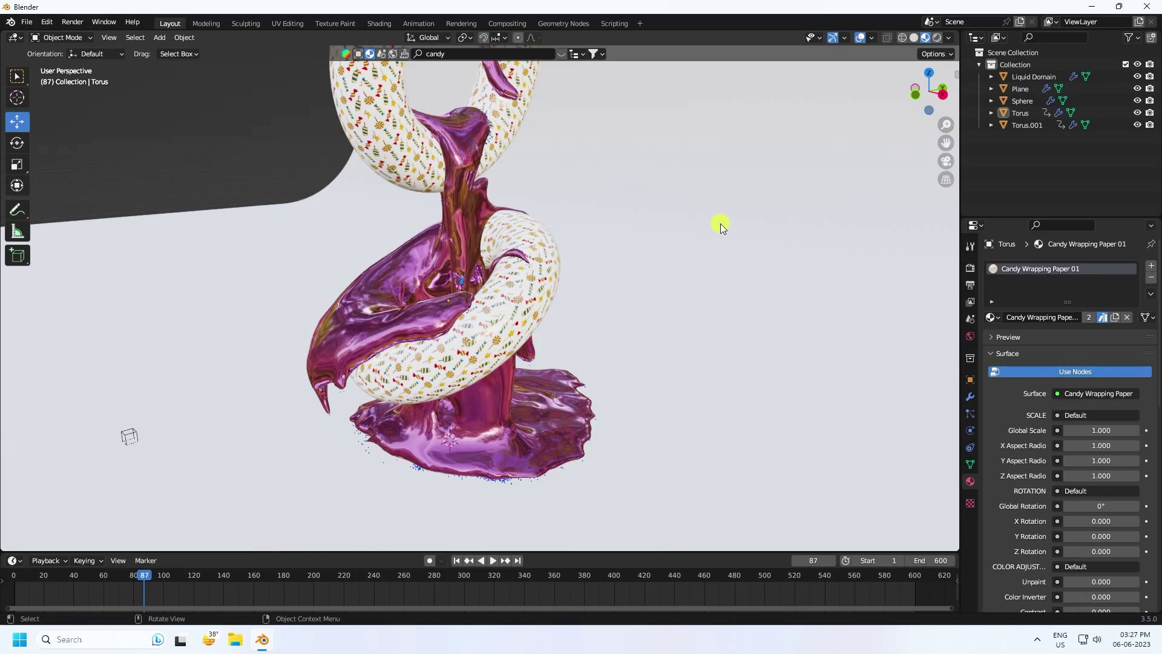
left_click(720, 223)
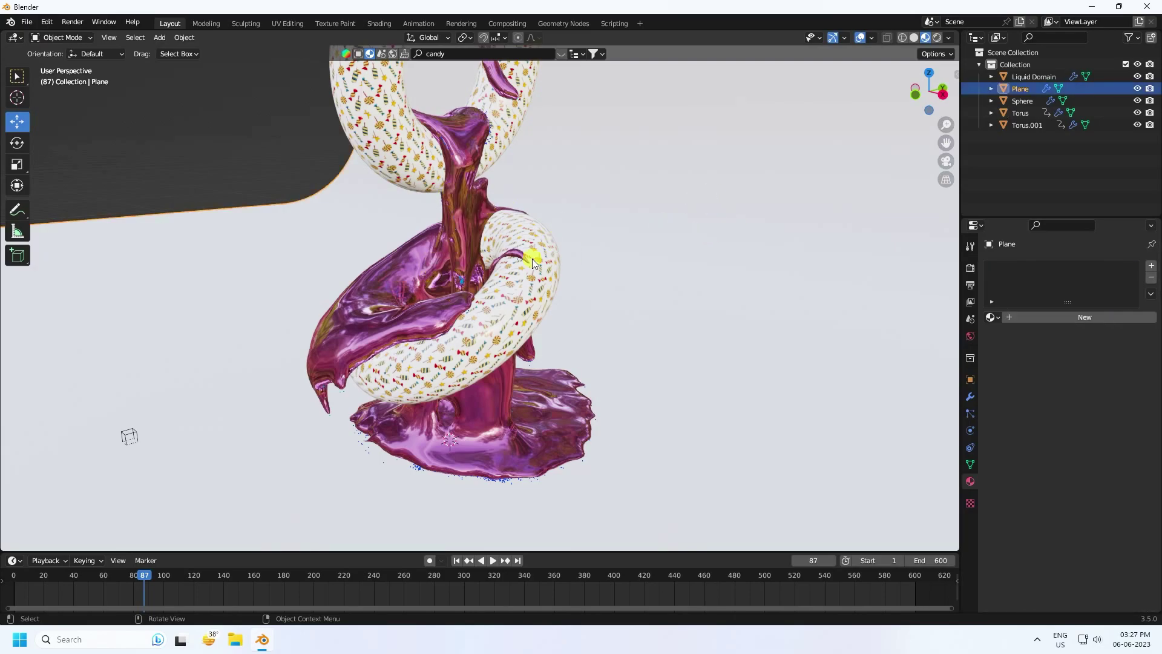
Copy the hex code of the liquid's pink reflection colour
scroll(552, 241, "down", 4)
left_click(464, 83)
scroll(992, 484, "down", 8)
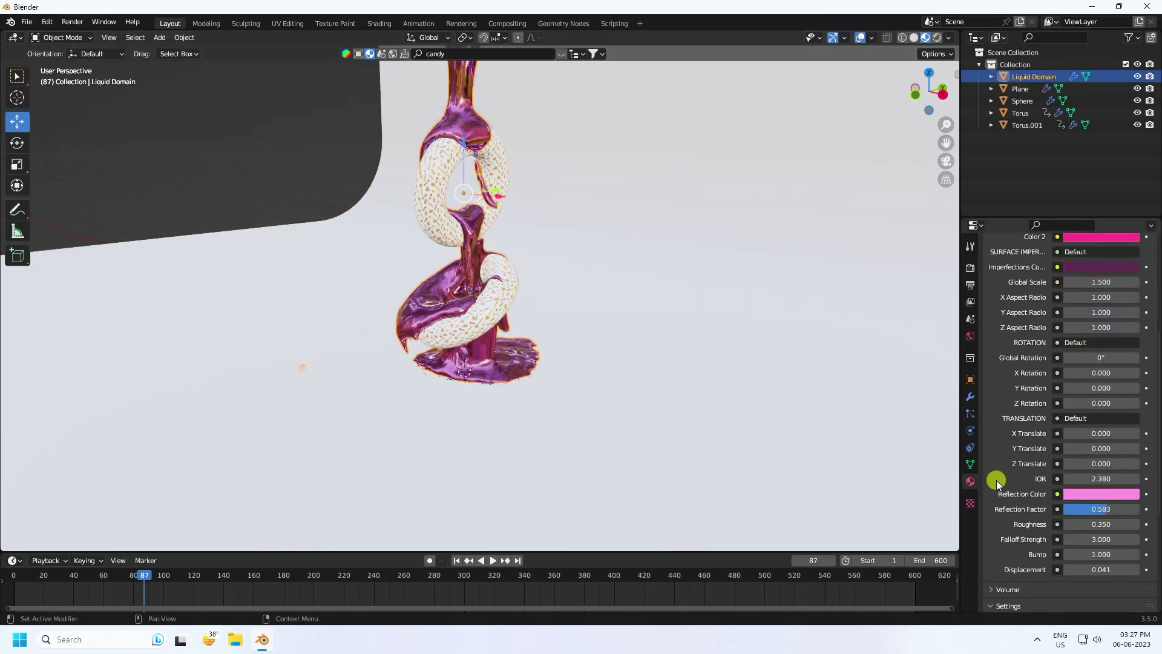
scroll(992, 484, "down", 6)
left_click(1076, 351)
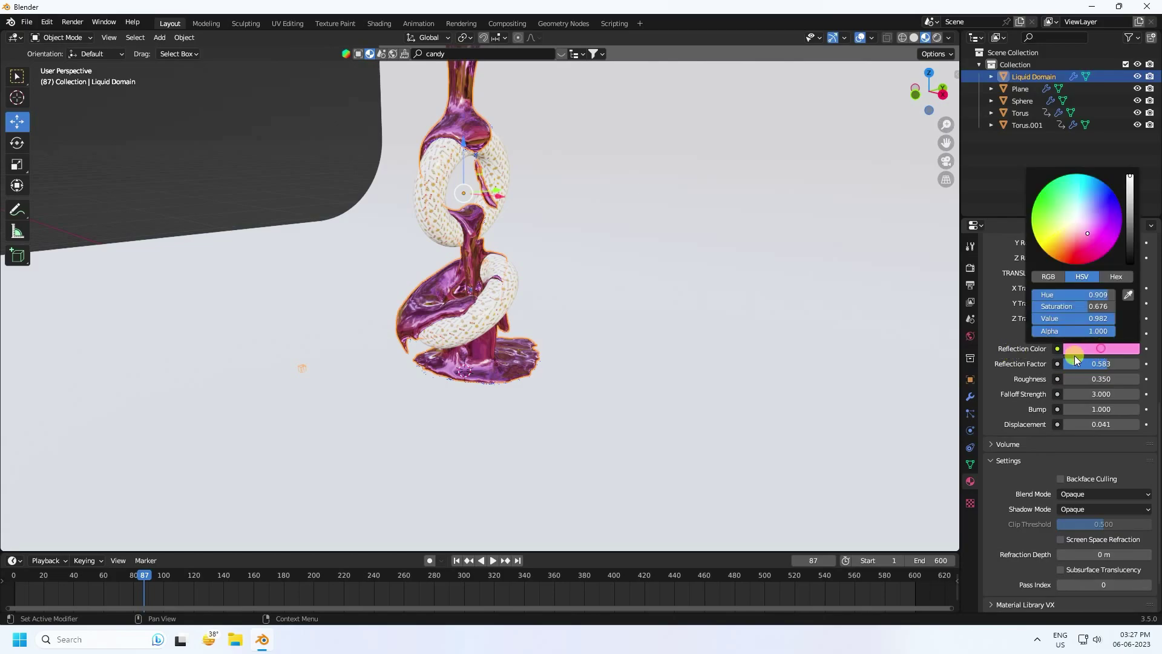
left_click(1115, 276)
left_click(1084, 293)
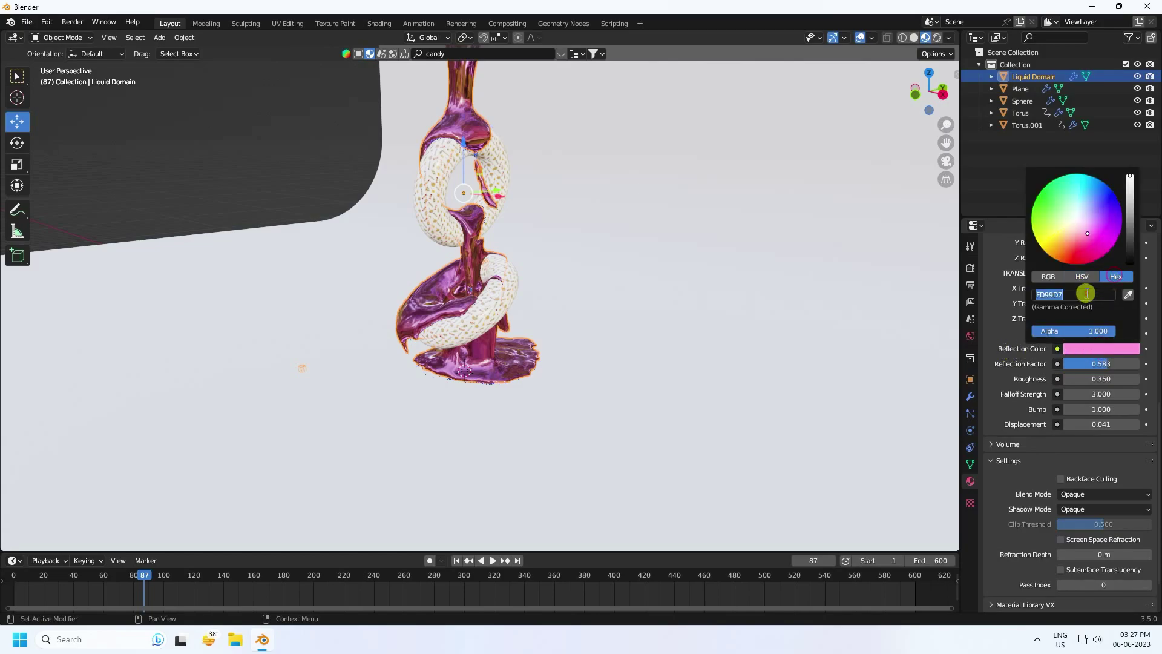
Give the backdrop plane a new material with the pasted pink hex as base colour
left_click(726, 245)
left_click(726, 245)
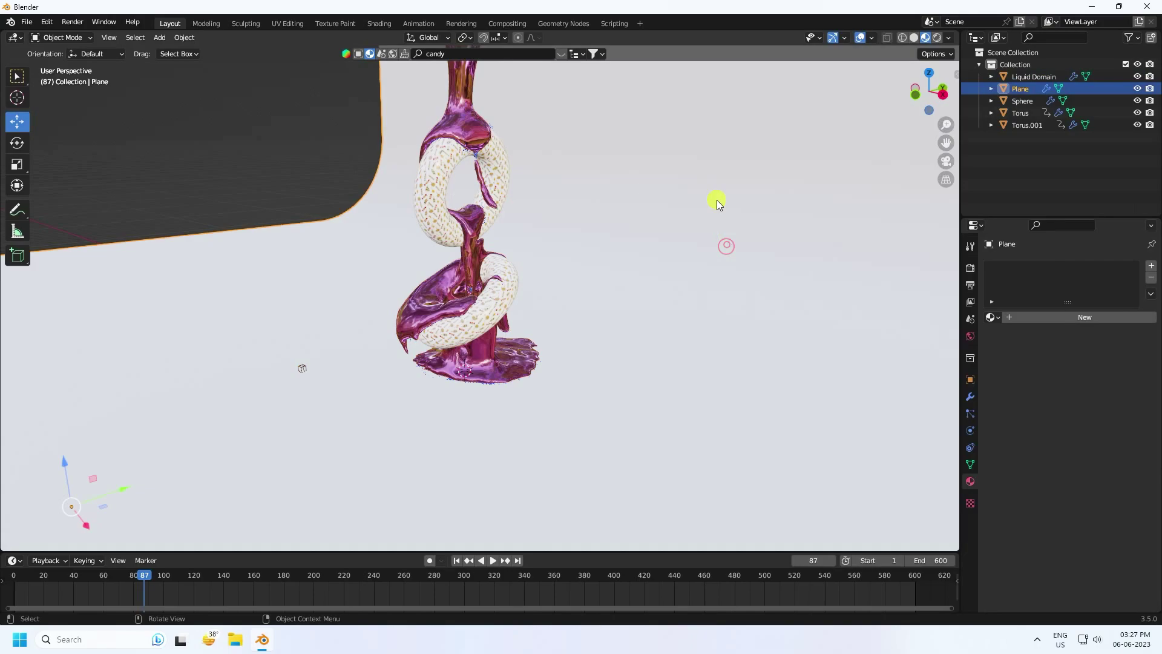
left_click(1016, 317)
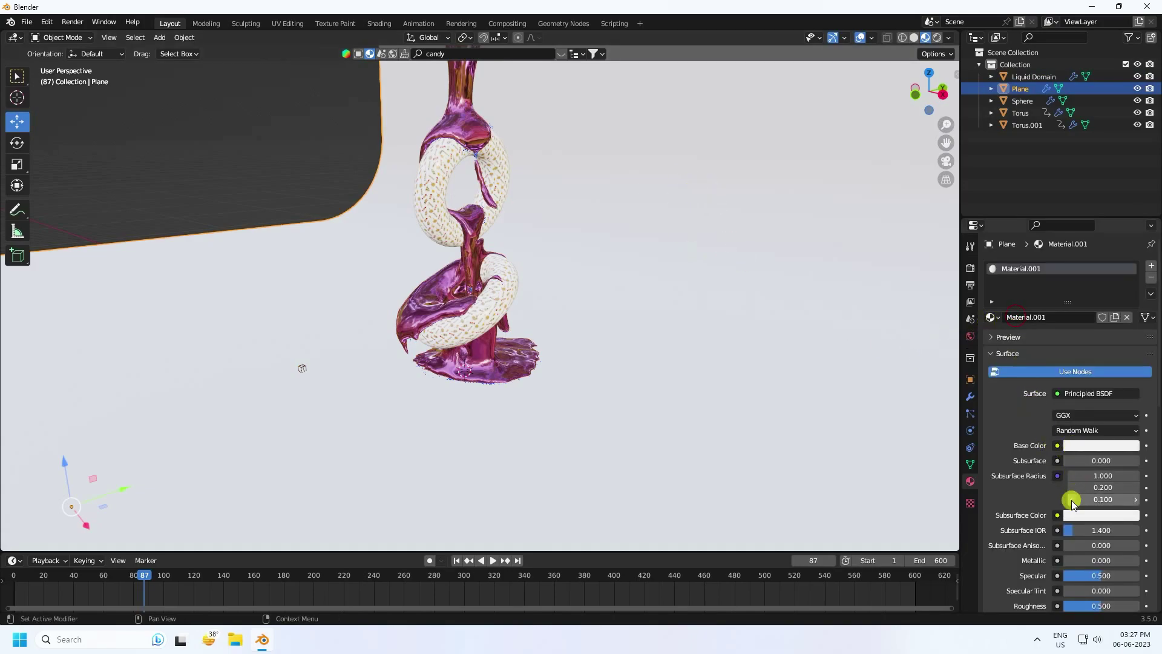
left_click(1087, 446)
left_click(1082, 392)
key("ctrl+v")
key("Return")
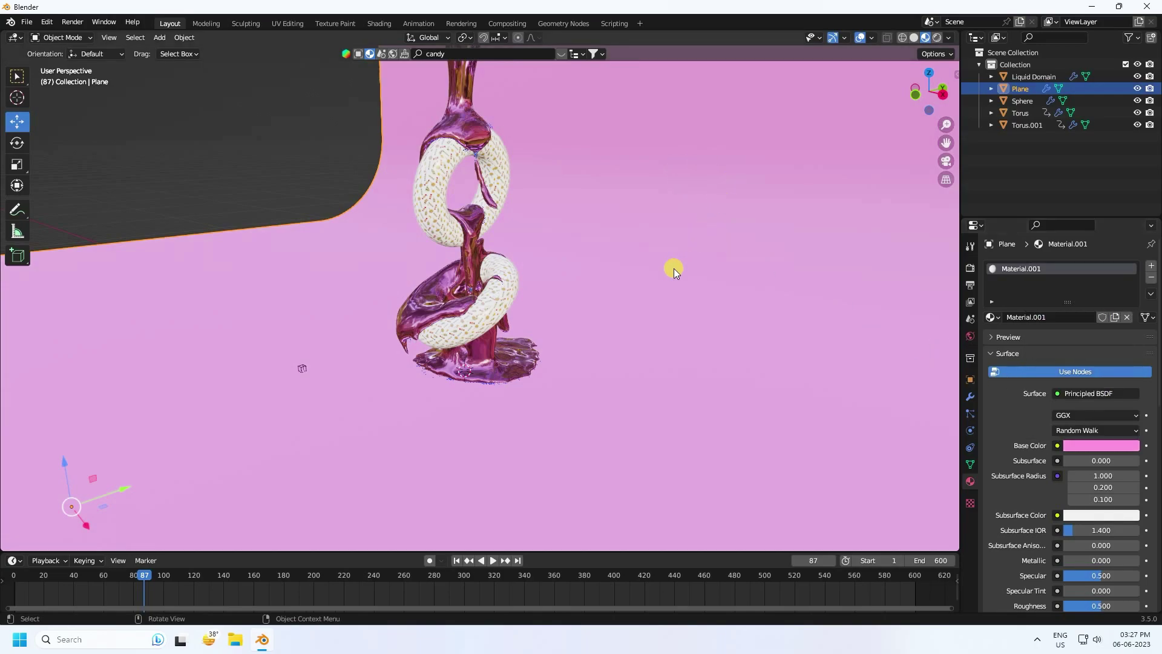
Move the backdrop plane back along Y to about -5.99 m
scroll(673, 269, "down", 3)
mouse_move(540, 320)
middle_mouse_down()
mouse_move(626, 331)
mouse_move(534, 318)
middle_mouse_up()
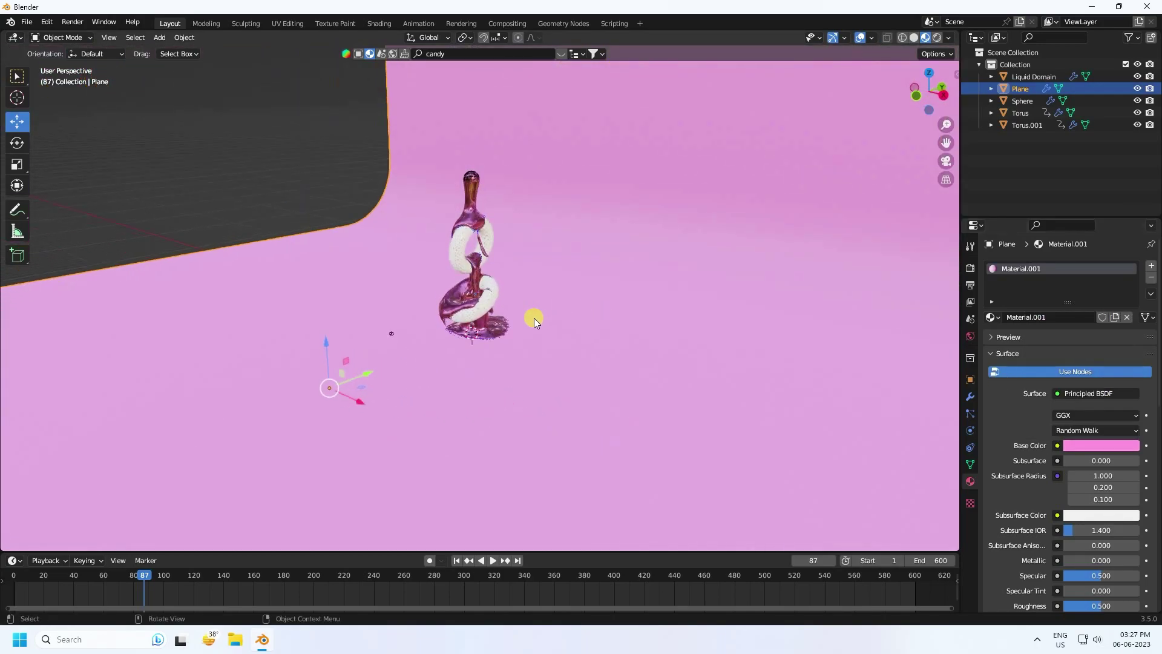
scroll(534, 318, "down", 5)
key("g")
key("y")
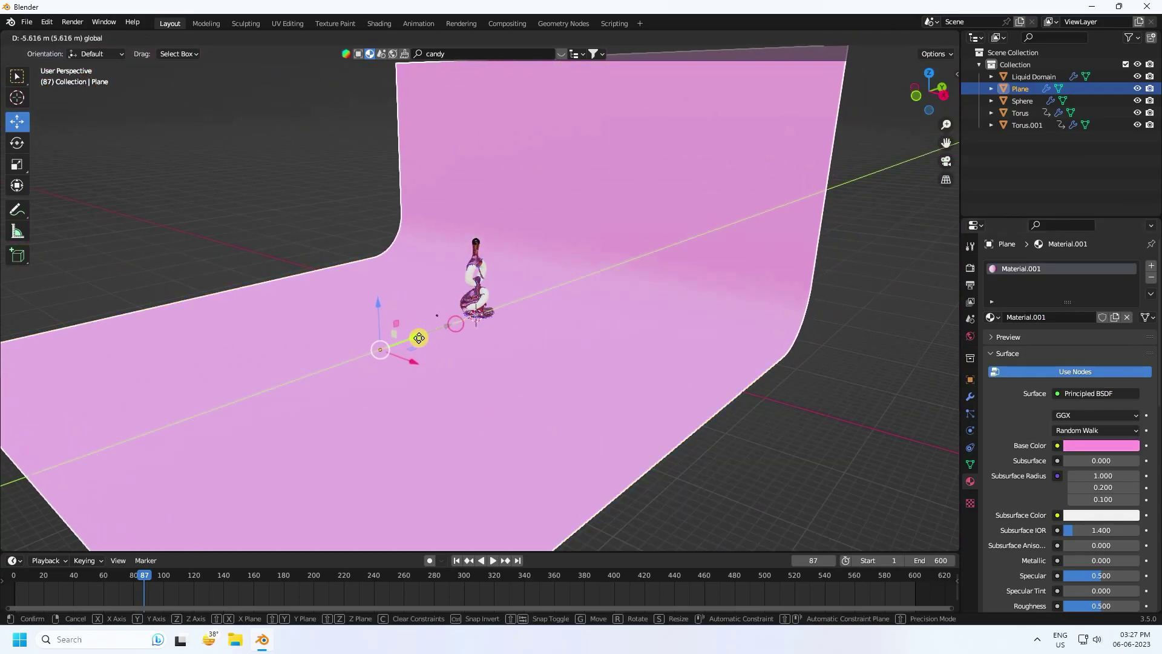
left_click(467, 342)
mouse_move(467, 343)
middle_mouse_down()
mouse_move(545, 343)
mouse_move(473, 250)
mouse_move(520, 362)
mouse_move(516, 339)
middle_mouse_up()
scroll(473, 251, "up", 6)
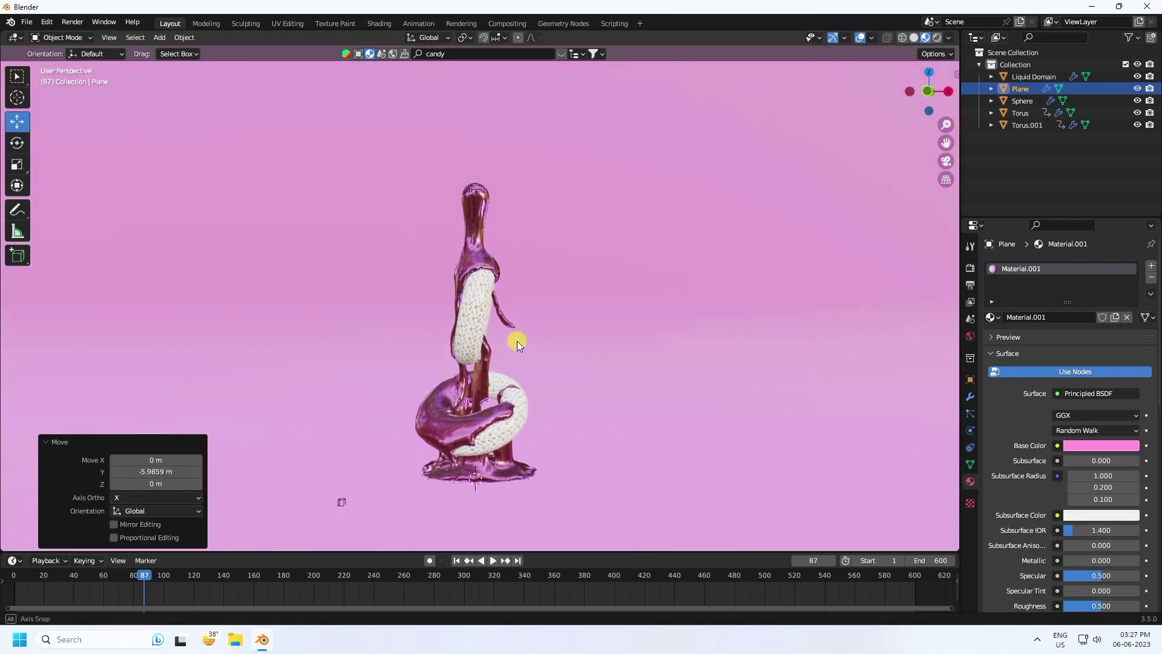
Add a camera and align it to the current view
left_click(159, 37)
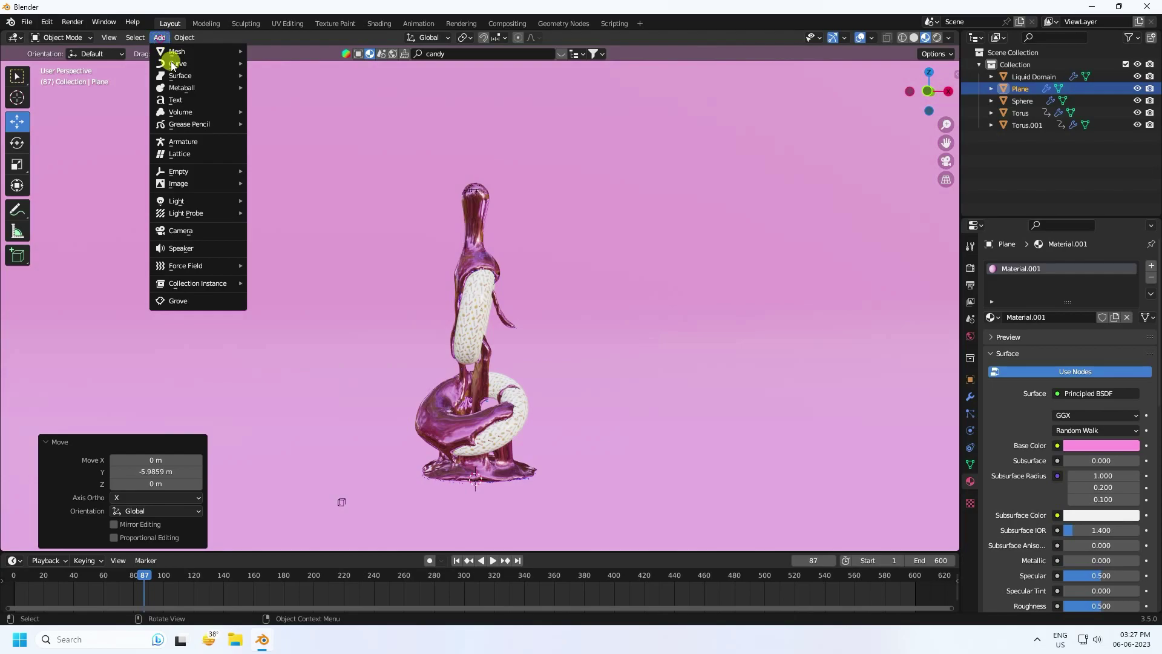
left_click(205, 226)
key("ctrl+alt+KP_0")
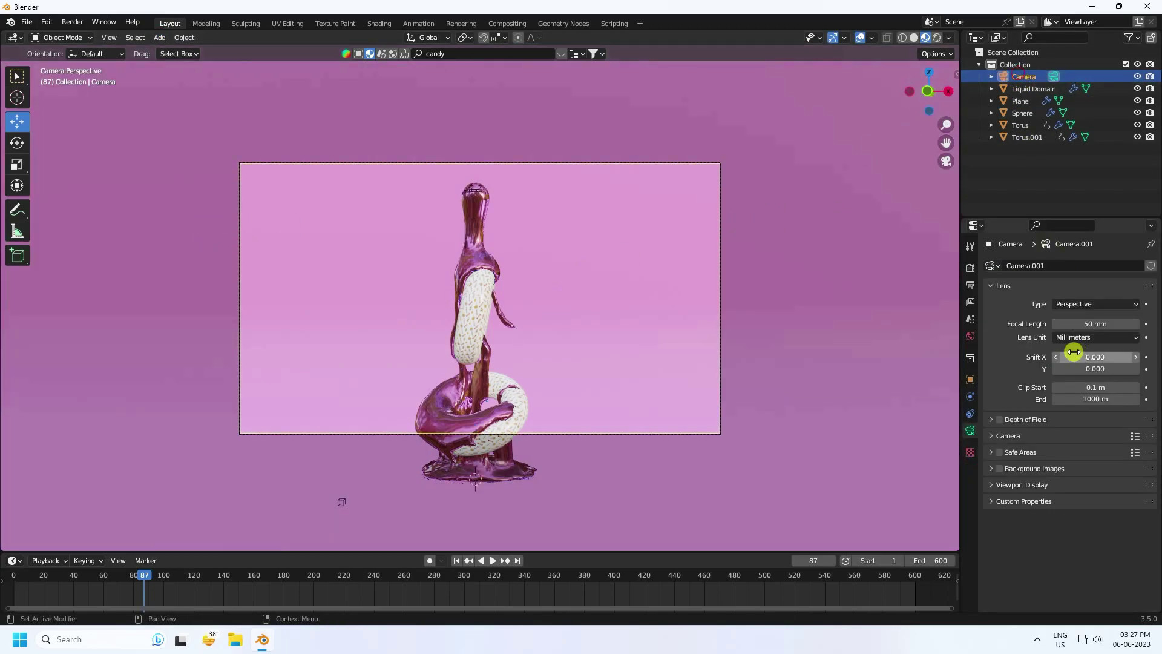
Set the camera rotation to 90°, 0°, 0°
left_click(968, 380)
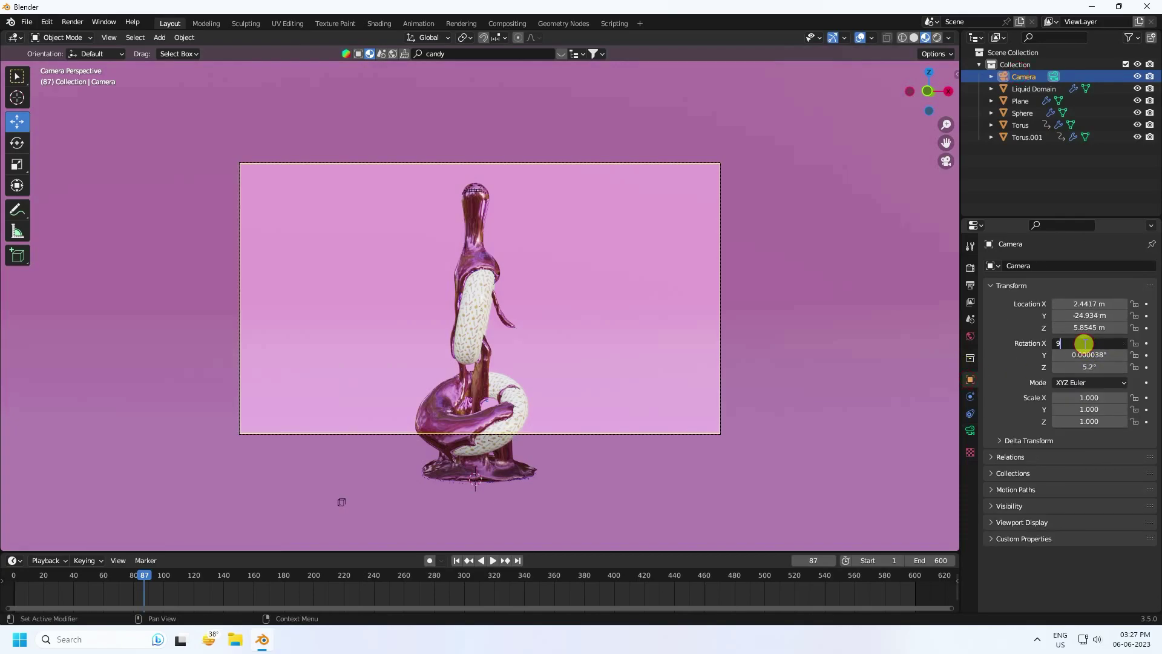
left_click(1084, 343)
type("90")
key("Tab")
type("0")
key("Tab")
type("0")
key("Return")
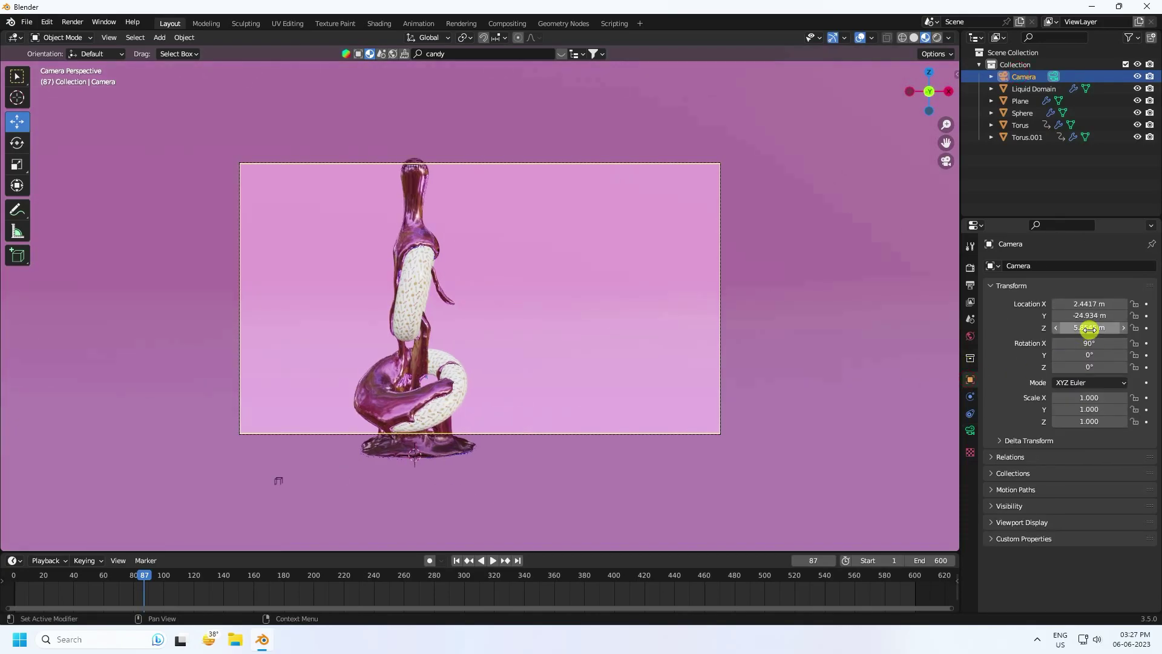
Position the camera at X 0 m, Y -24.984 m, Z 4.3845 m
left_click(1088, 304)
type("0")
key("Return")
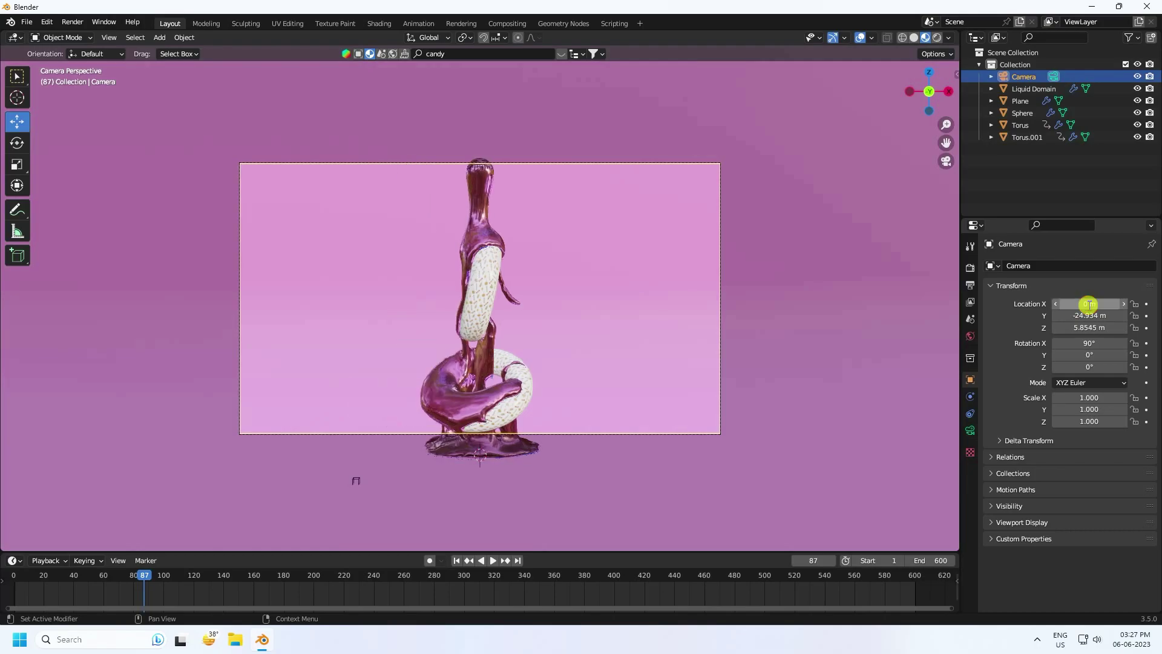
left_click_drag(1089, 315, 716, 345)
left_click_drag(1089, 315, 719, 314)
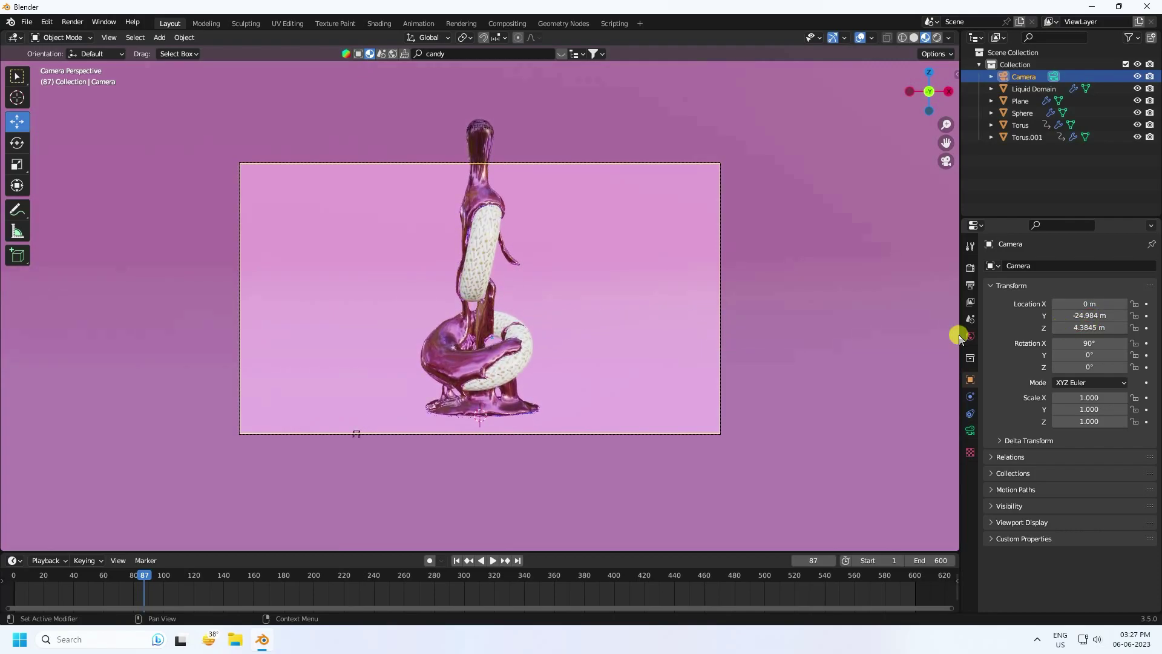
scroll(533, 329, "up", 3)
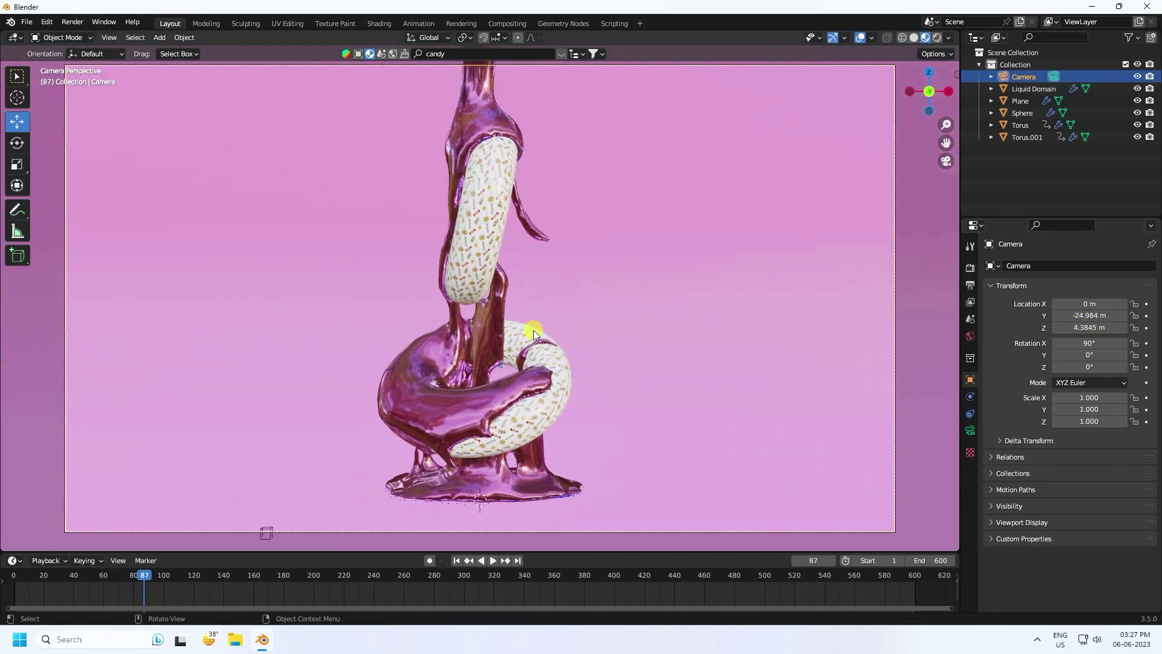
Play the fluid pour animation and pause it at frame 149
left_click(491, 560)
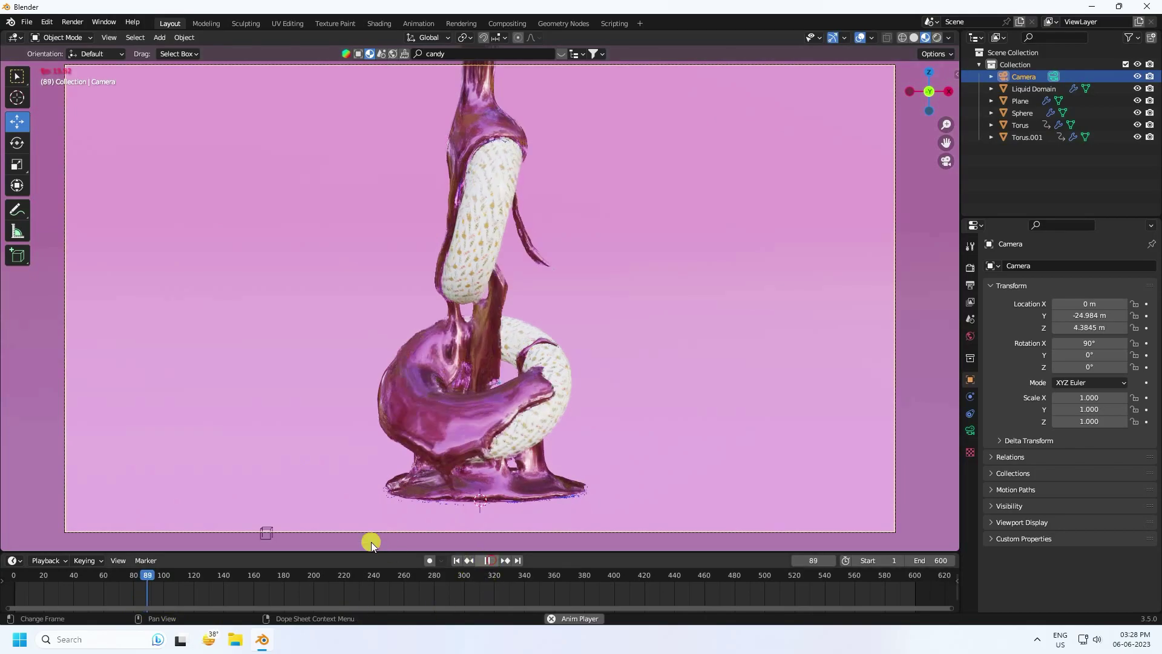
left_click(488, 560)
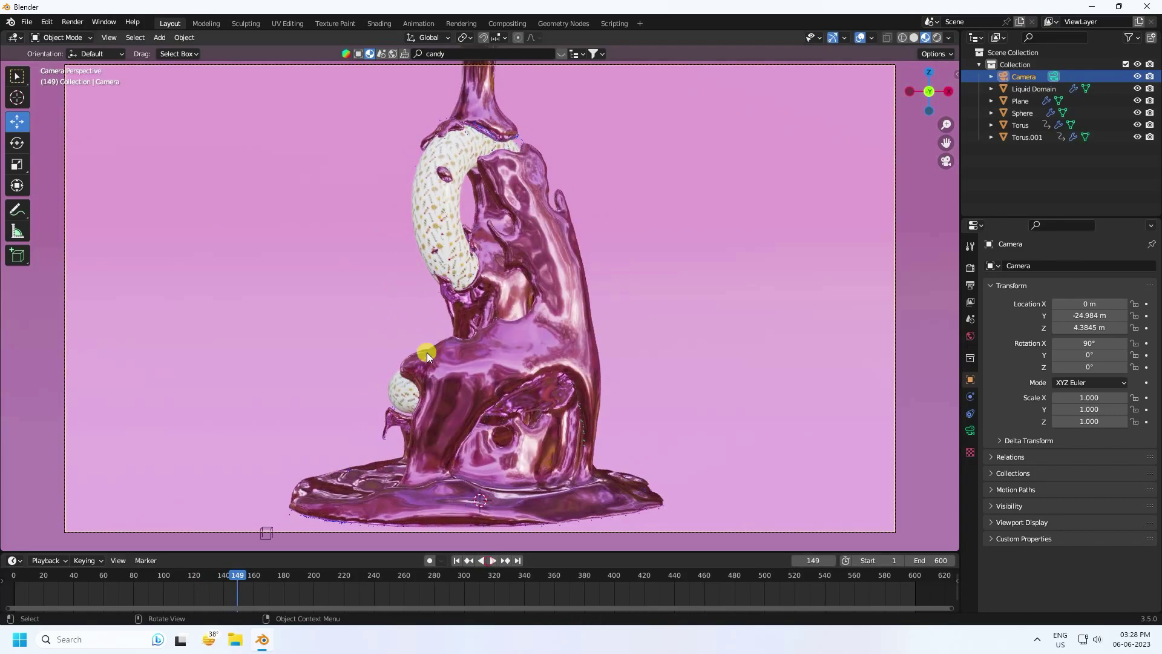
scroll(450, 360, "down", 1)
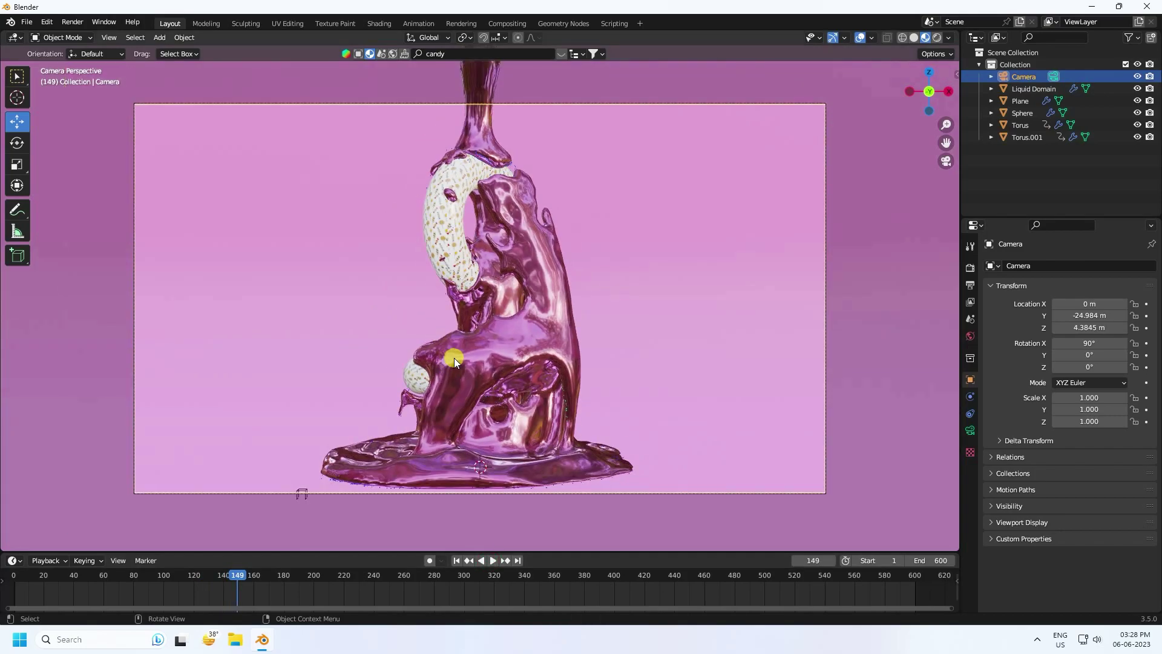
left_click(969, 268)
left_click(1077, 265)
Render with Cycles on GPU Compute at 256 maximum samples
left_click(1071, 307)
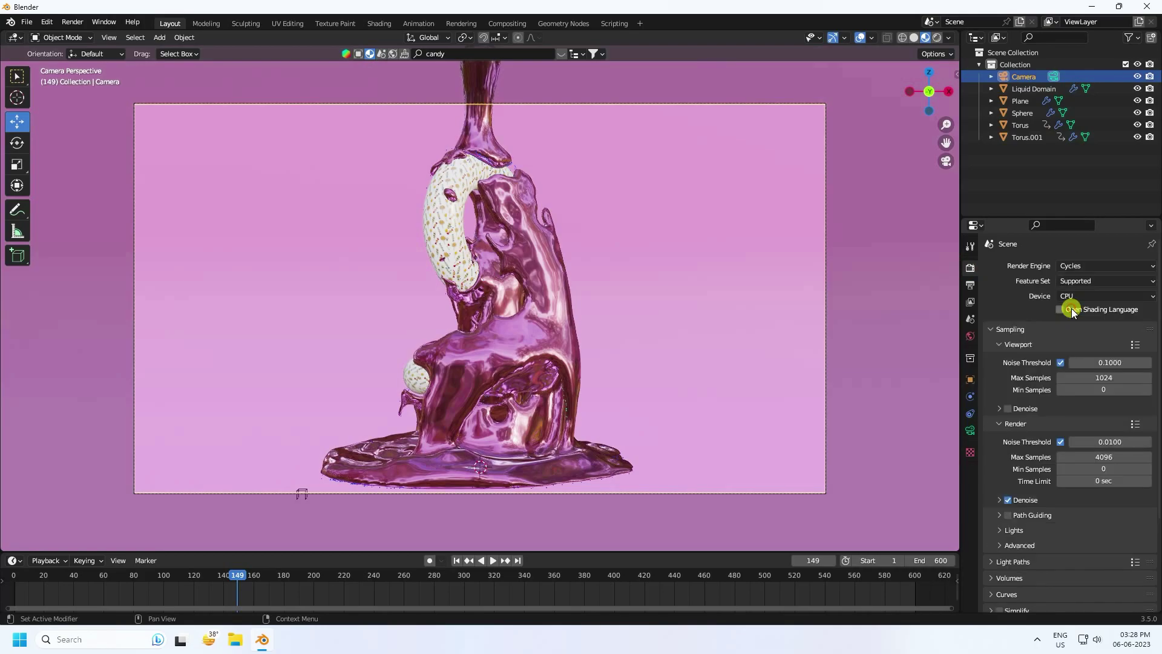
left_click(1076, 295)
left_click(1074, 325)
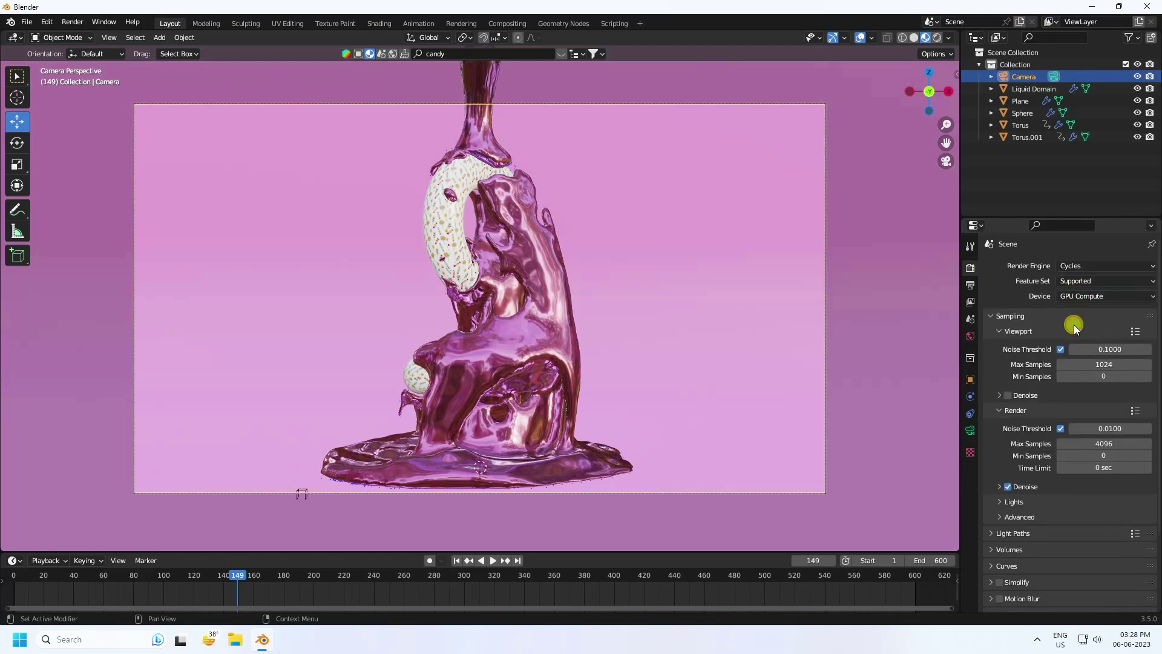
left_click(1104, 443)
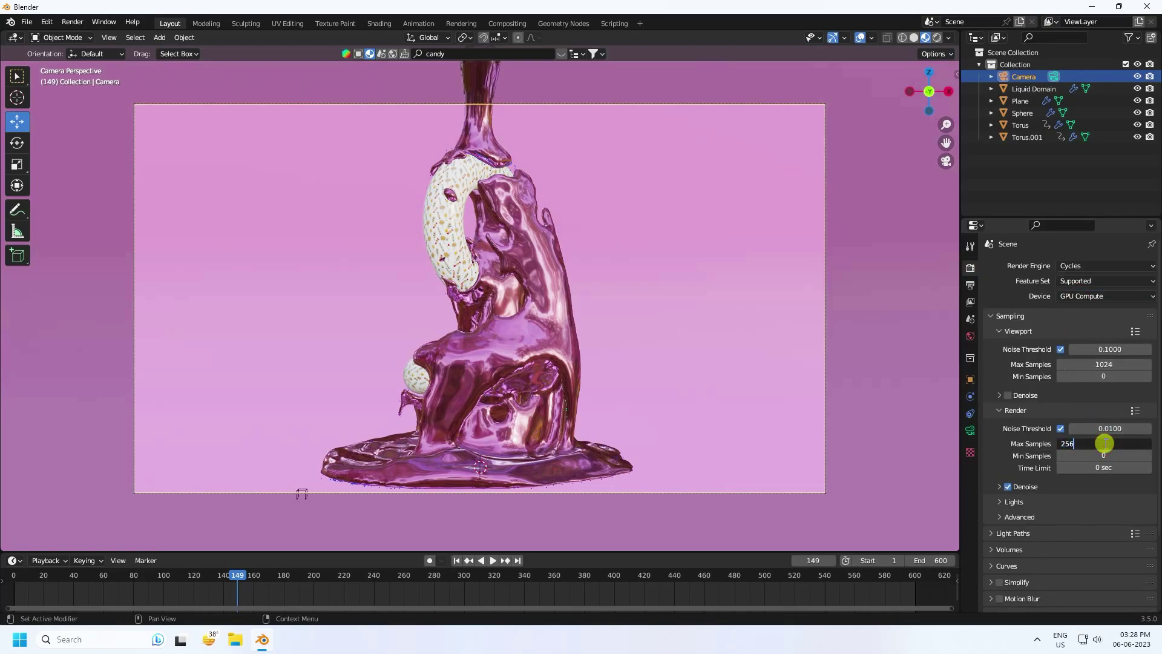
key("Return")
left_click(970, 337)
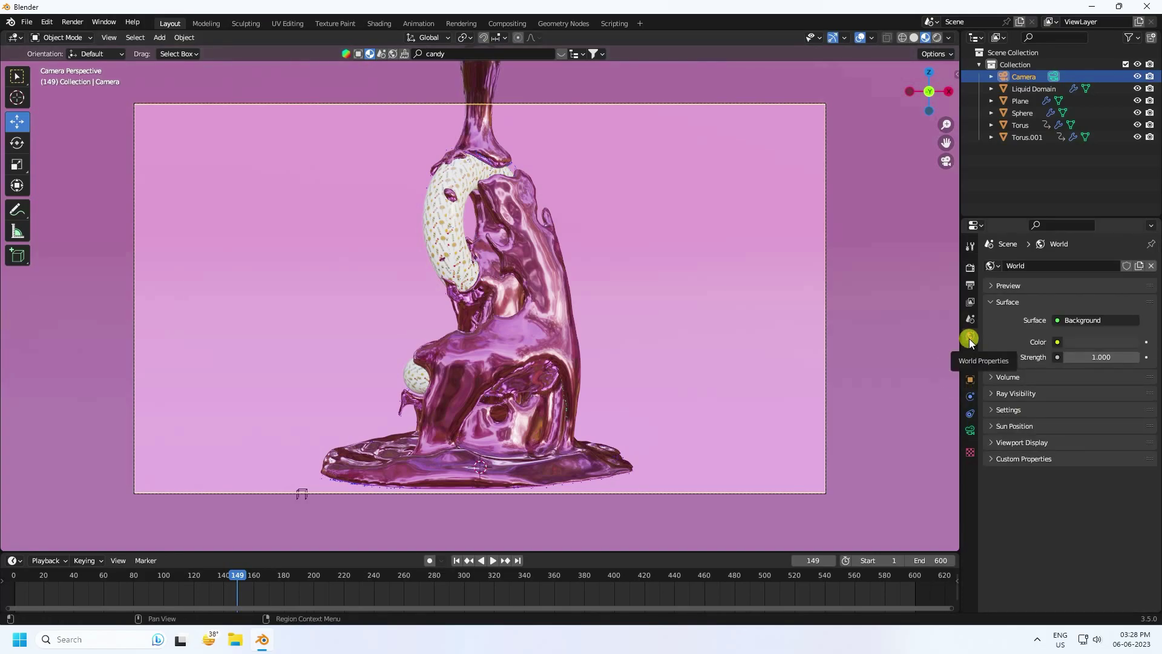
Drive the world colour with an Environment Texture loading D:\HDRi\artist_workshop_4k.exr
left_click(1056, 343)
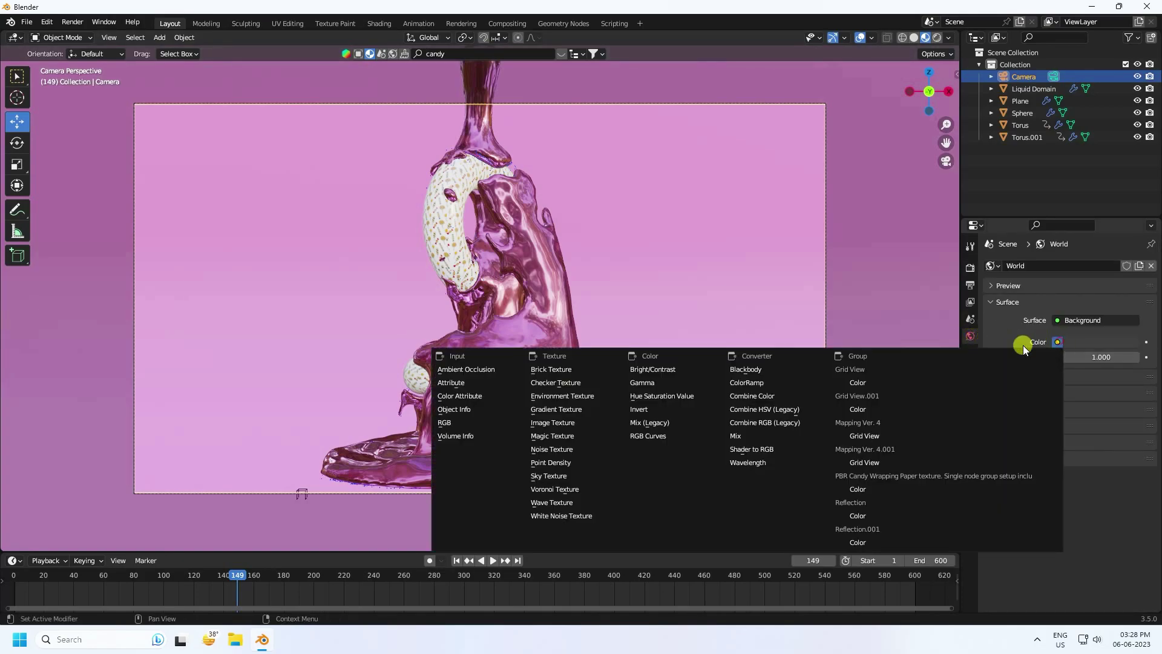
left_click(579, 395)
left_click(1110, 357)
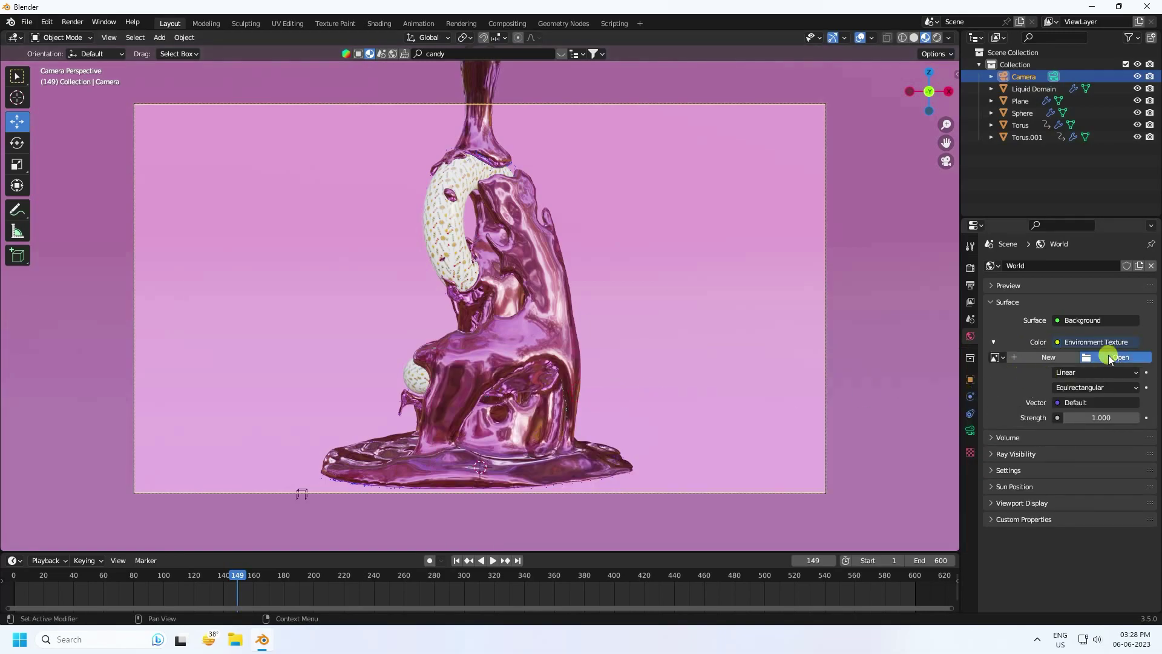
scroll(228, 452, "down", 2)
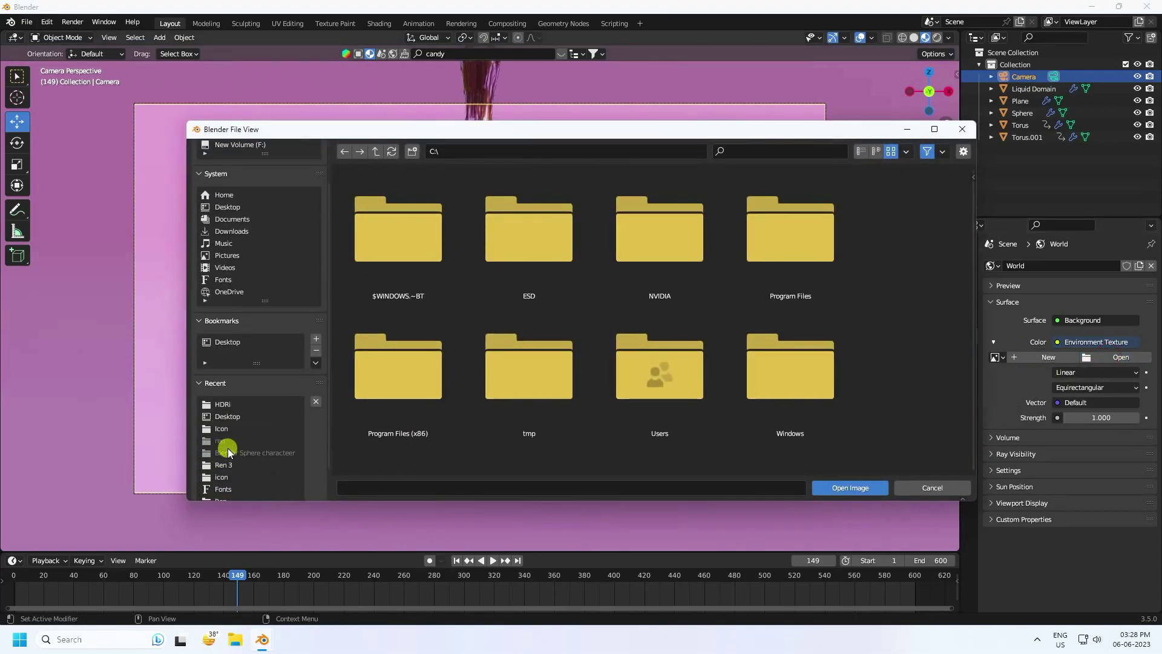
left_click(223, 404)
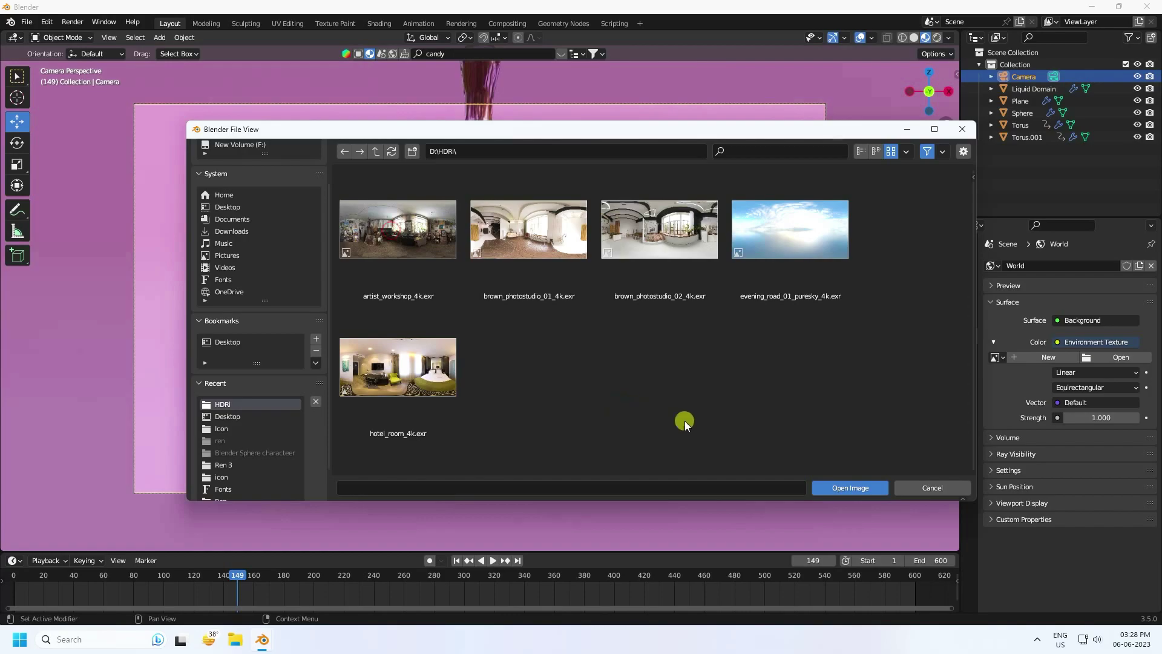
left_click(413, 250)
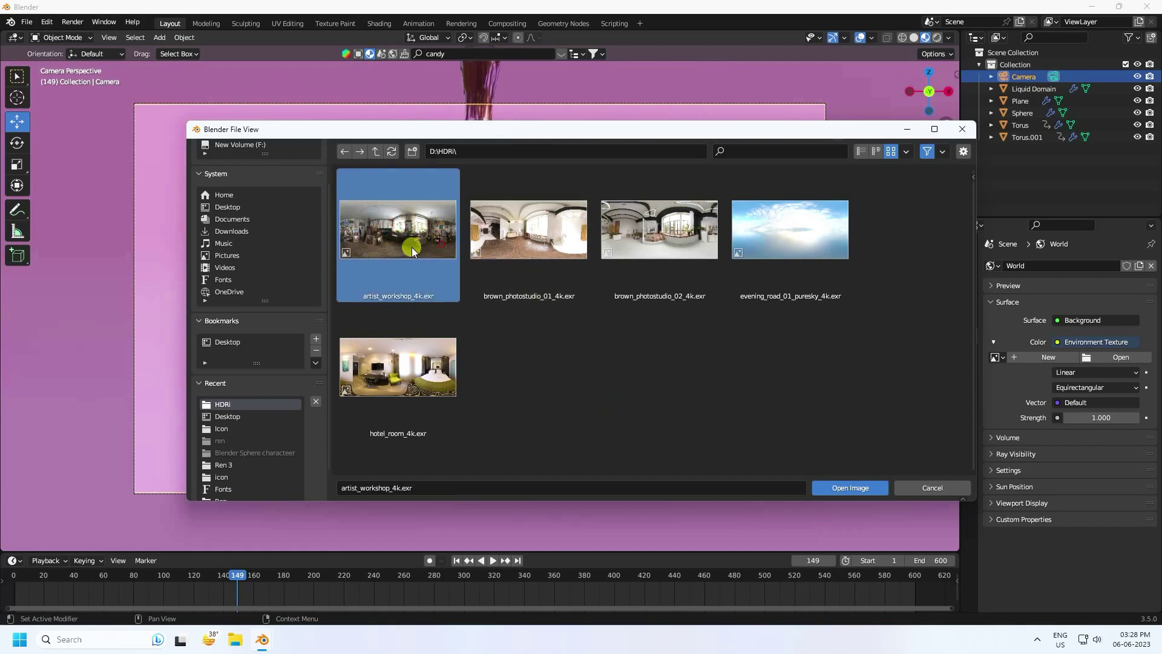
left_click(847, 489)
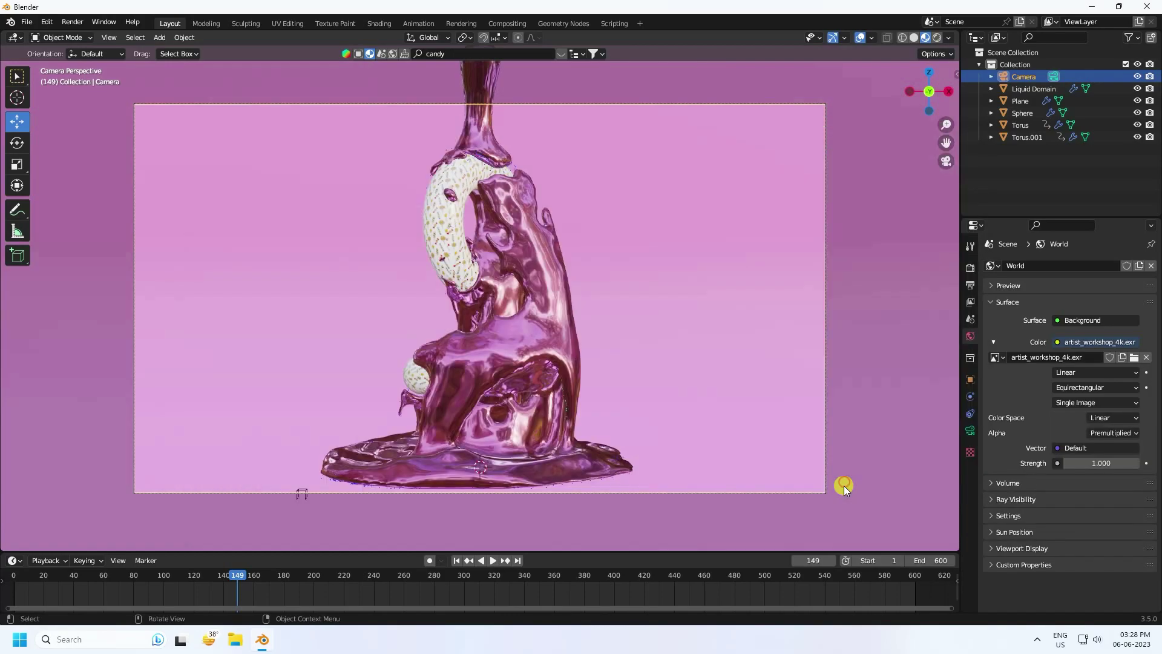
Add an area light and raise it to about Z 12.766 m above the candy
left_click(161, 39)
mouse_move(176, 201)
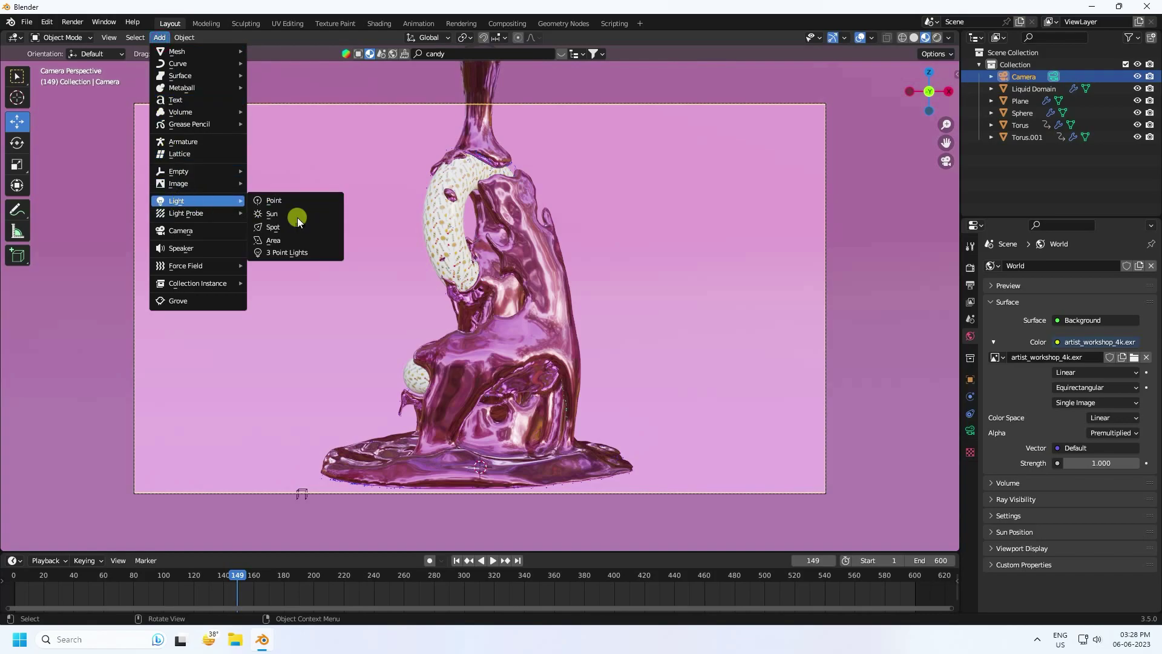
left_click(275, 243)
scroll(273, 238, "down", 2)
middle_click_drag(272, 238, 485, 311)
scroll(486, 311, "down", 2)
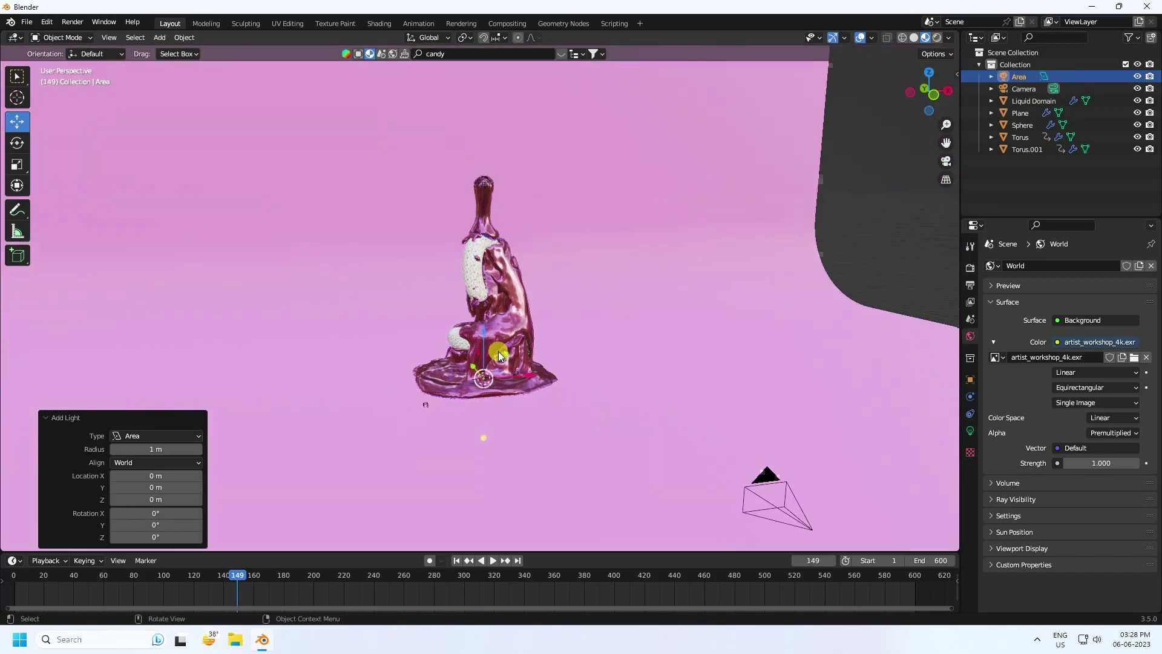
left_click_drag(484, 346, 483, 112)
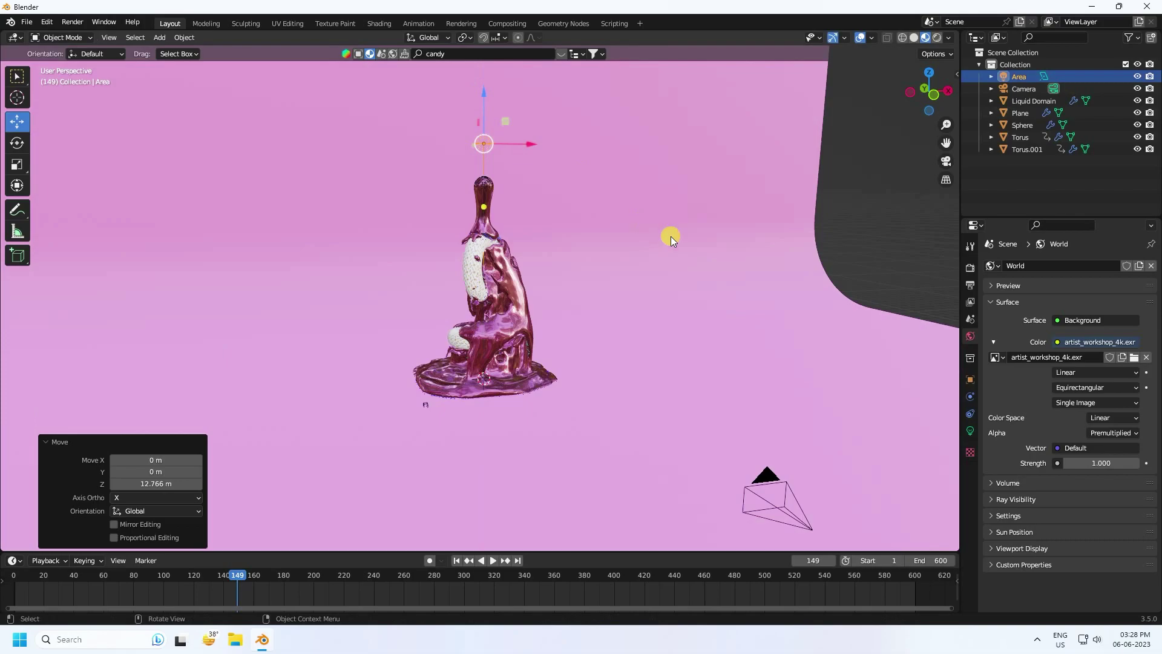
Set the area light size to 5 m and power to 150 W, then view through the camera
left_click(971, 431)
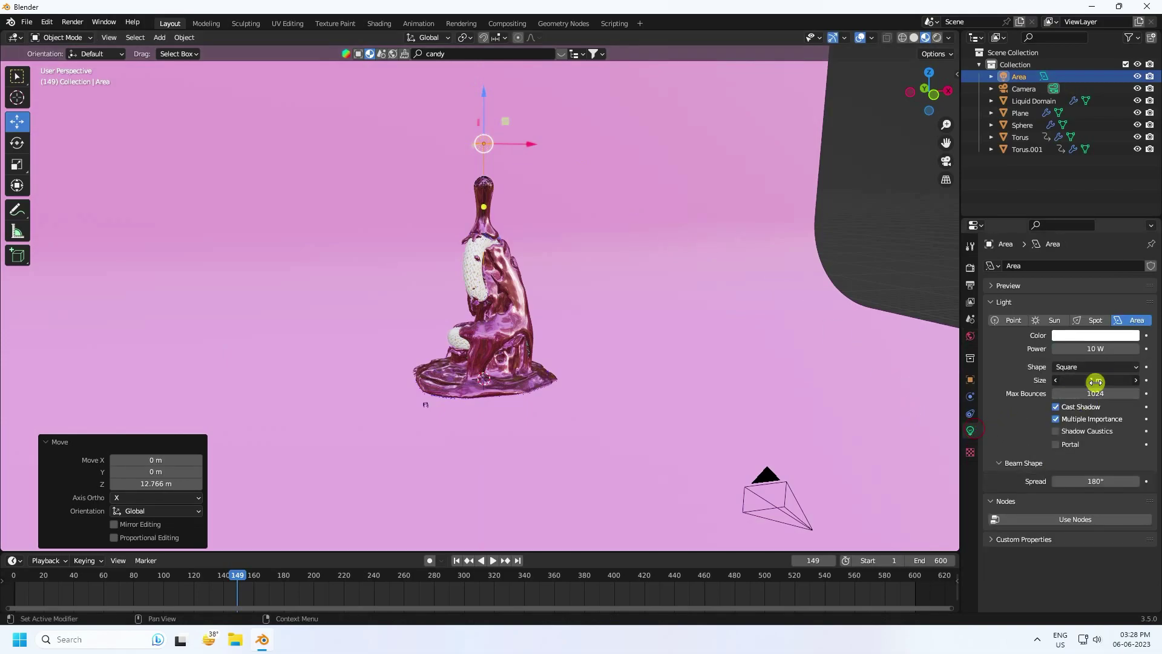
left_click_drag(1095, 382, 1108, 382)
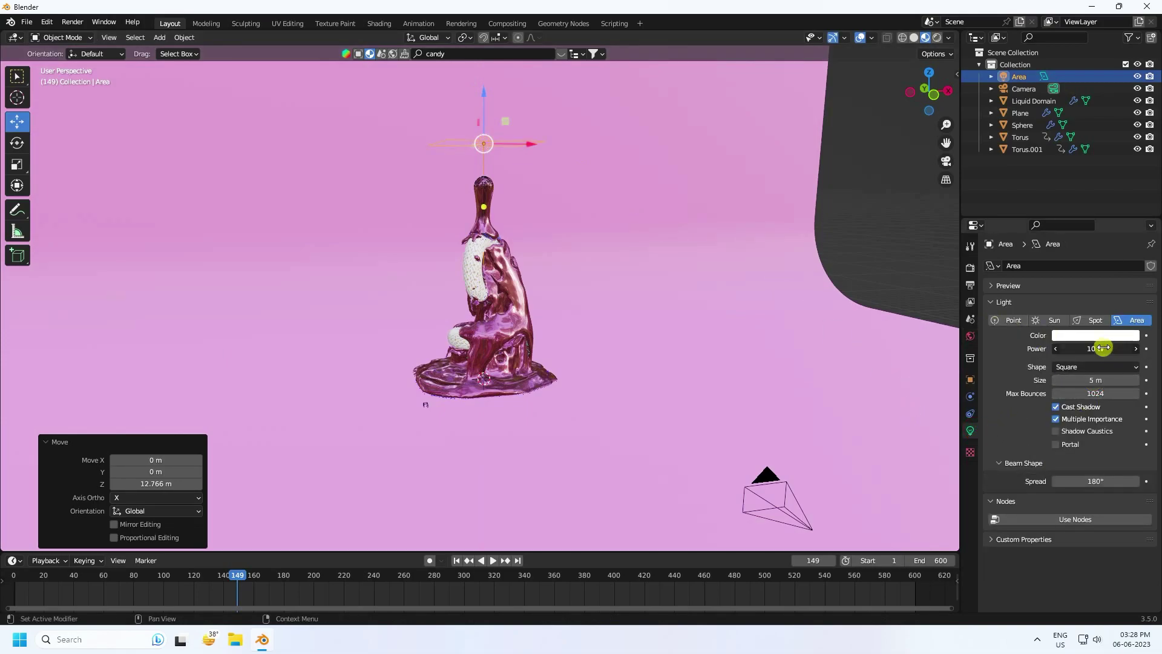
key("Return")
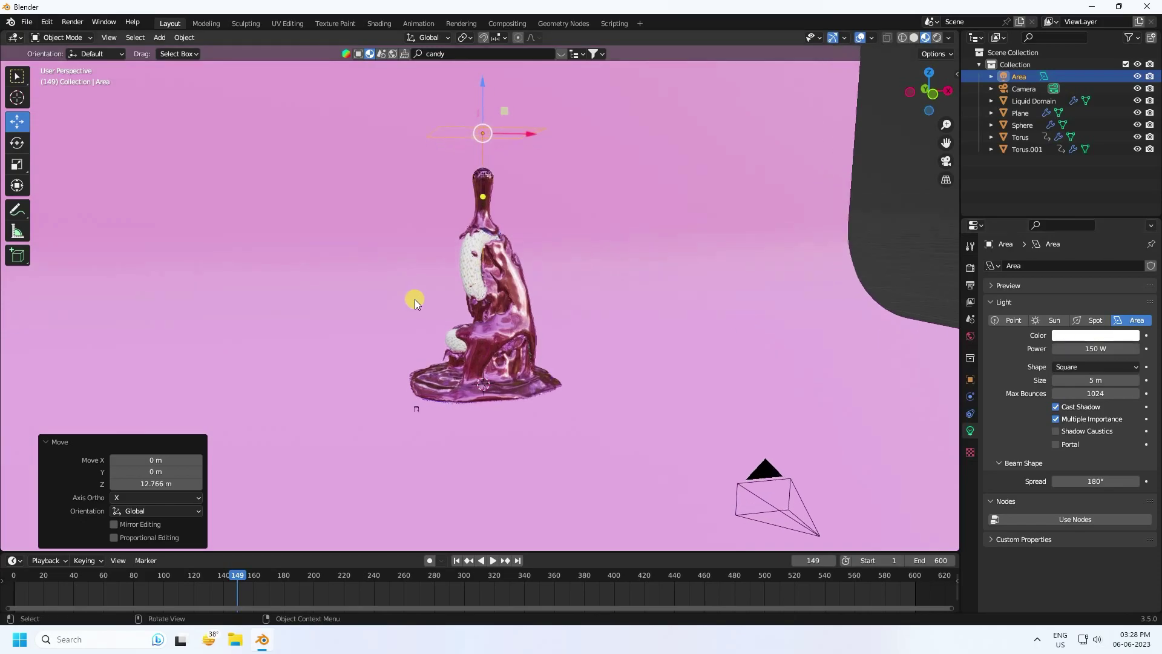
key("KP_0")
scroll(543, 304, "up", 1)
scroll(543, 303, "up", 2)
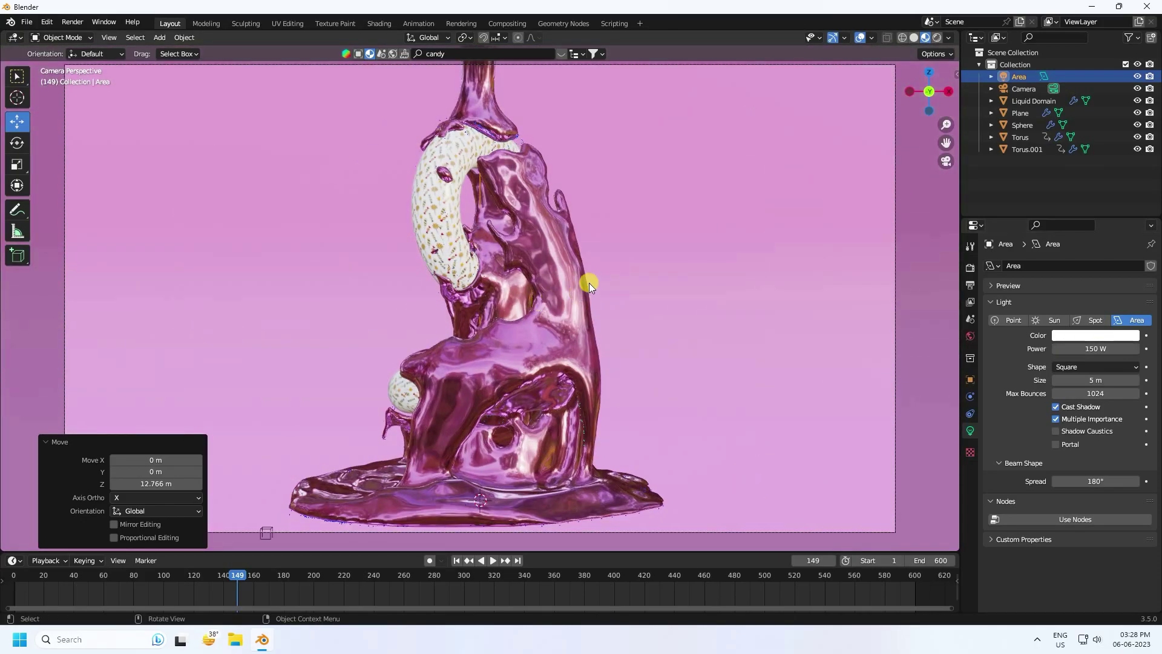
left_click(72, 22)
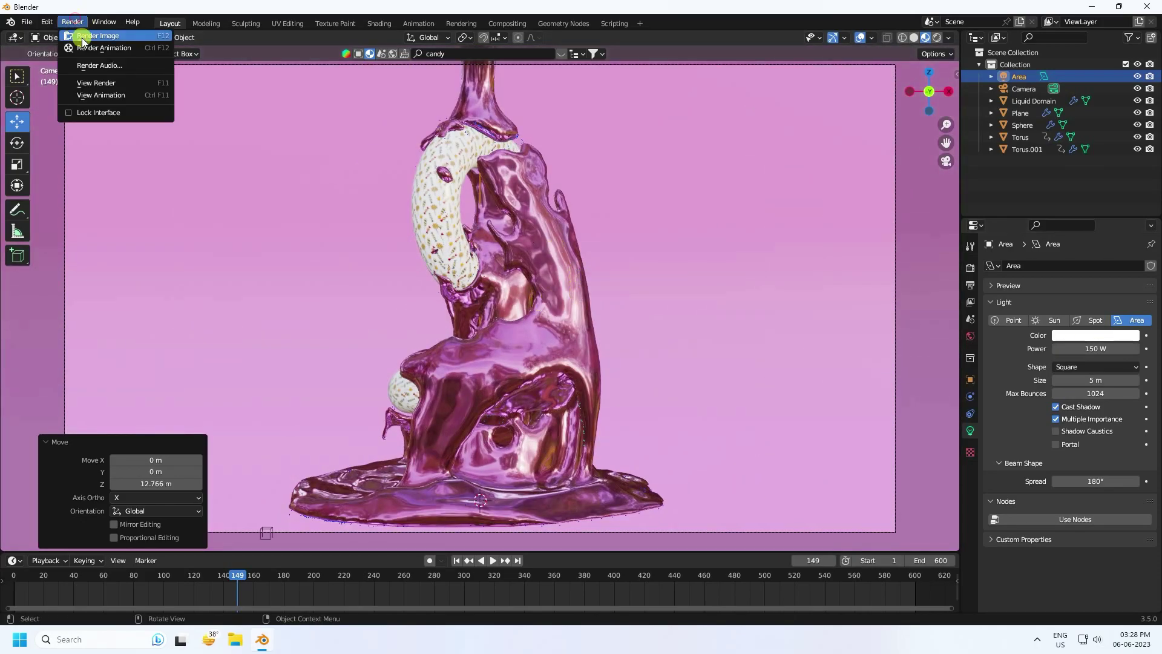
Render a test image of frame 149 and close the render window
left_click(84, 38)
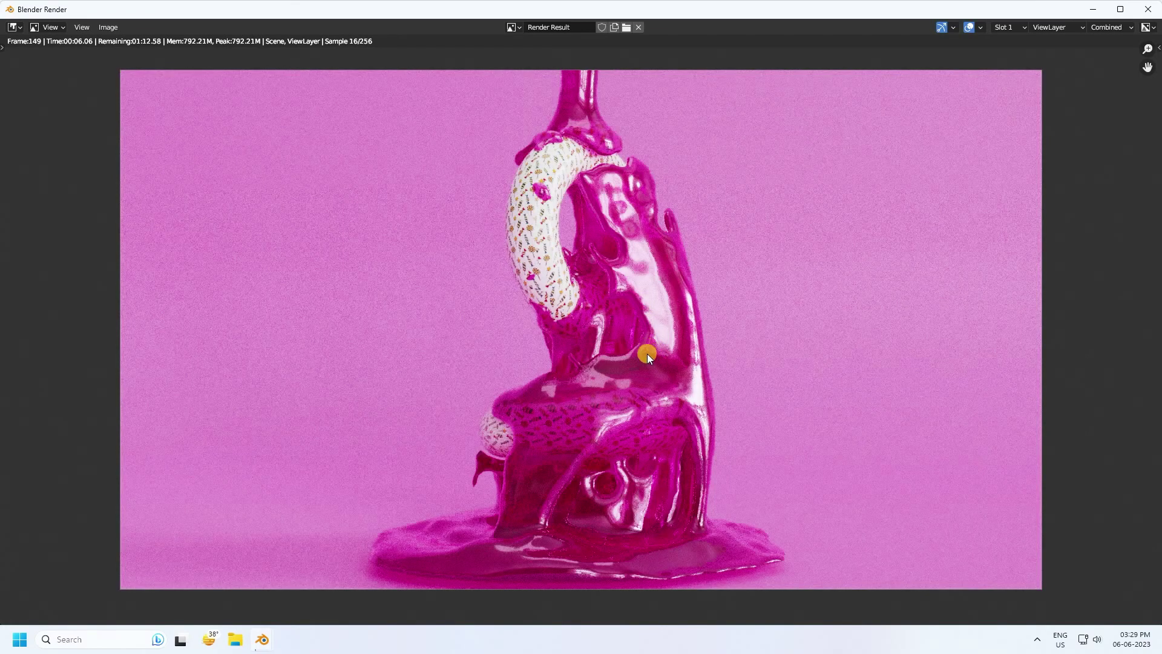
key("Escape")
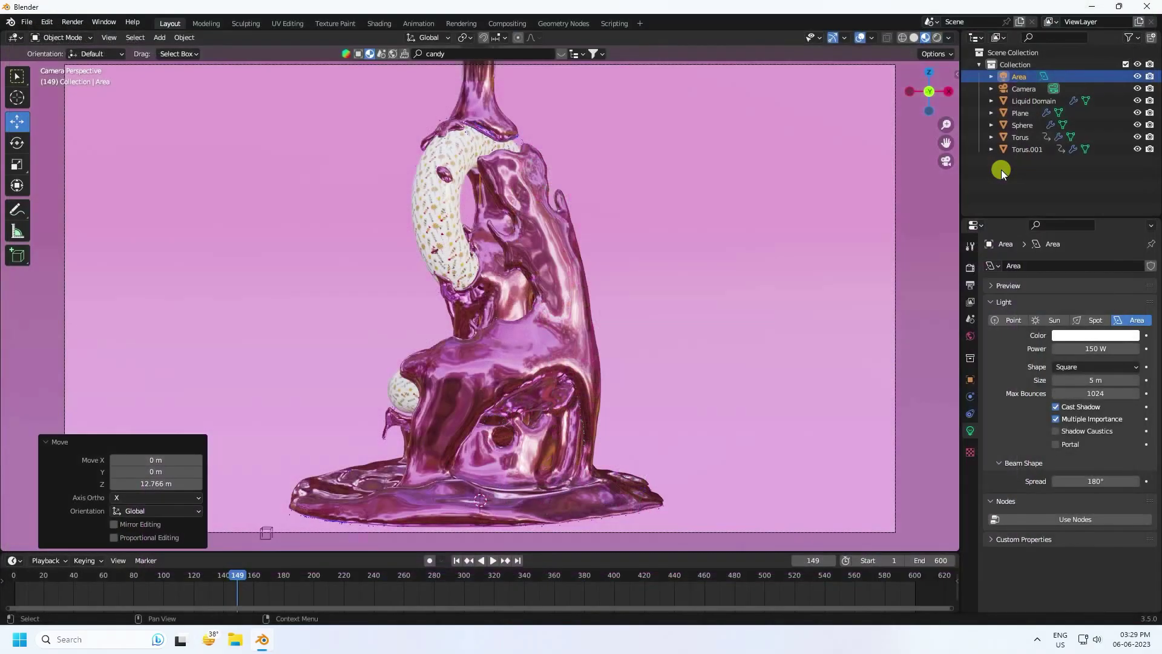
Raise the backdrop Plane about 0.147 m so it meets the candy's base
scroll(717, 353, "down", 3)
key("KP_3")
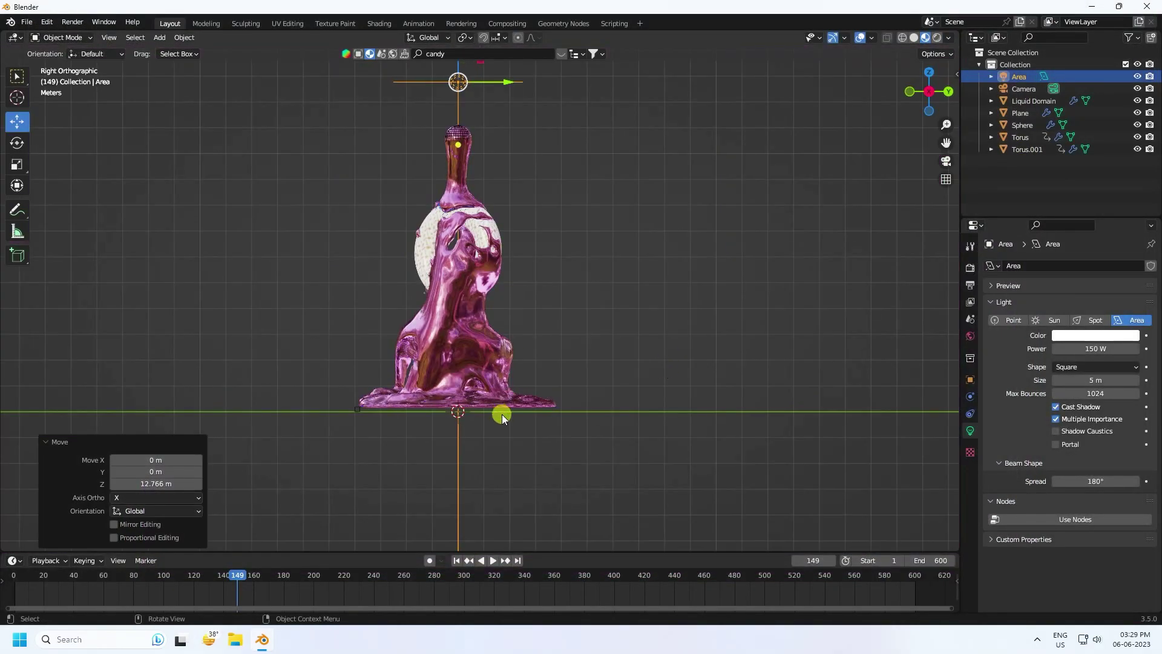
scroll(502, 414, "up", 1)
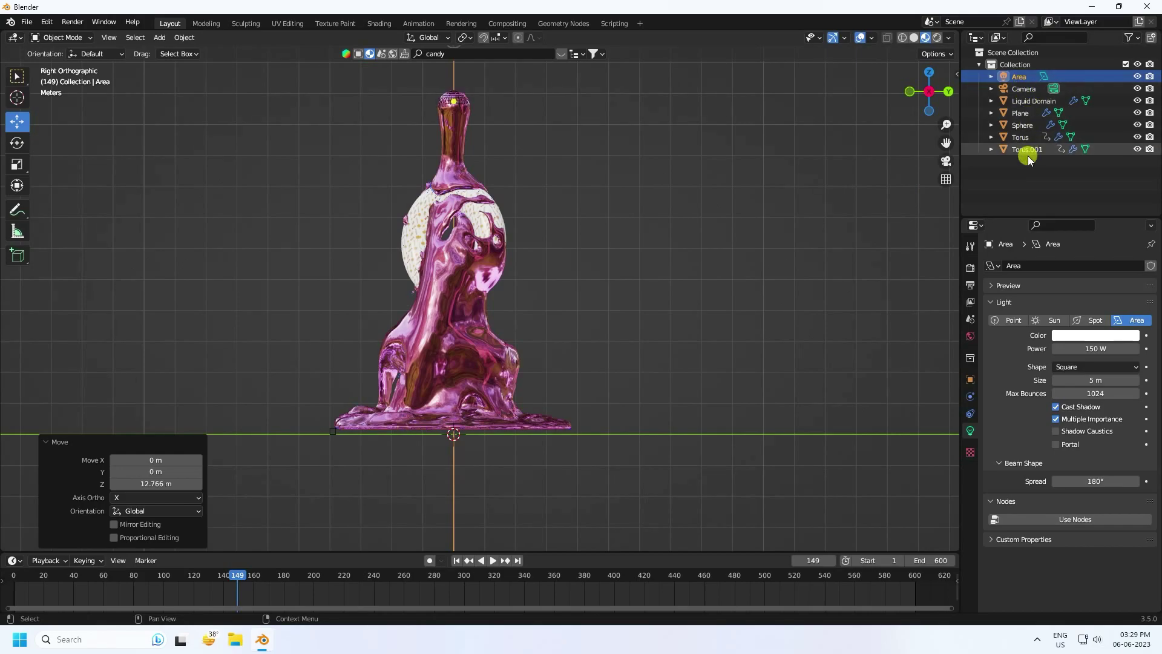
left_click(1020, 113)
scroll(460, 437, "up", 3)
scroll(583, 394, "down", 3)
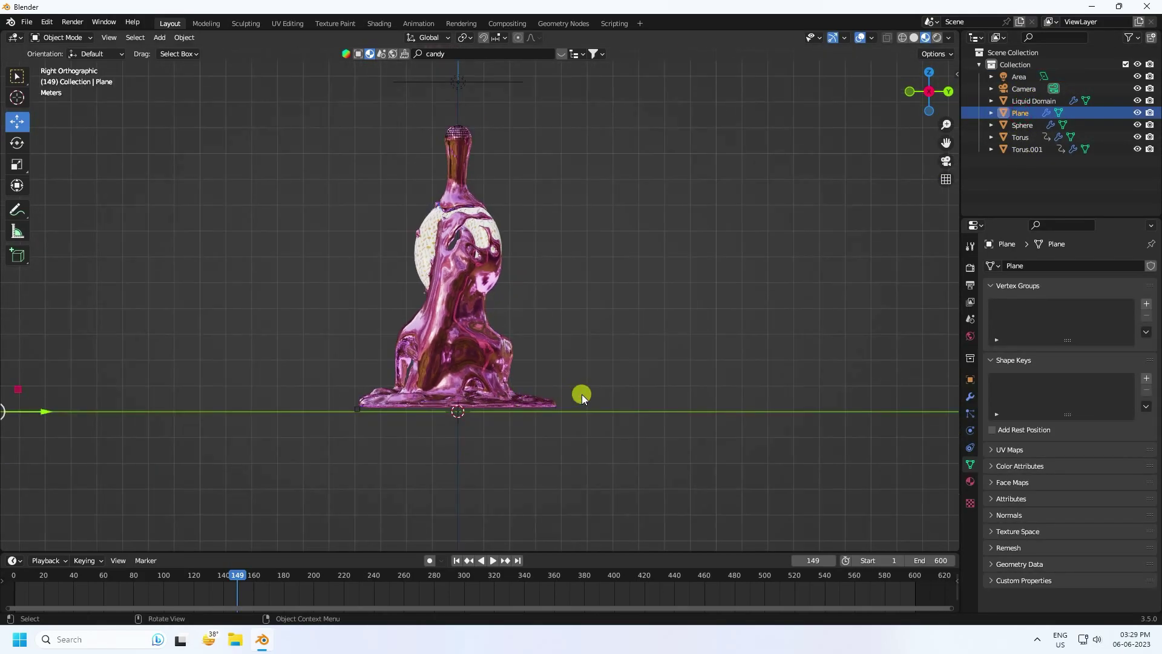
middle_click_drag(582, 394, 580, 394)
key("KP_1")
scroll(573, 415, "up", 5)
scroll(532, 290, "up", 6)
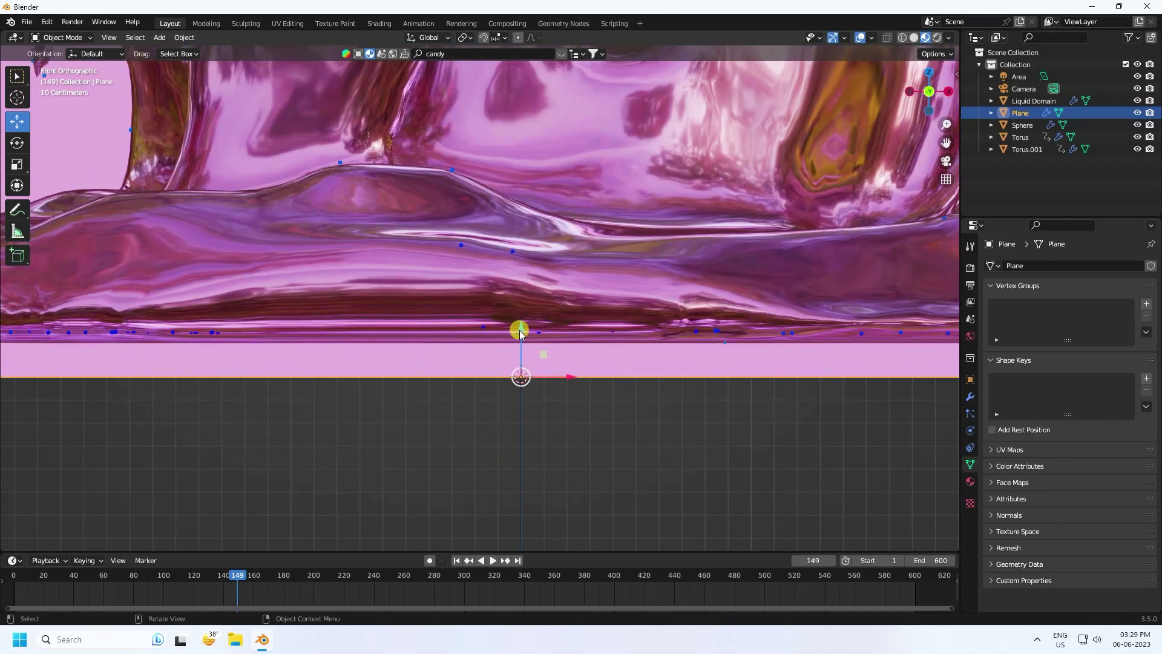
left_click_drag(520, 332, 521, 293)
scroll(539, 354, "down", 5)
mouse_move(549, 337)
middle_mouse_down()
mouse_move(529, 363)
mouse_move(675, 358)
mouse_move(558, 351)
middle_mouse_up()
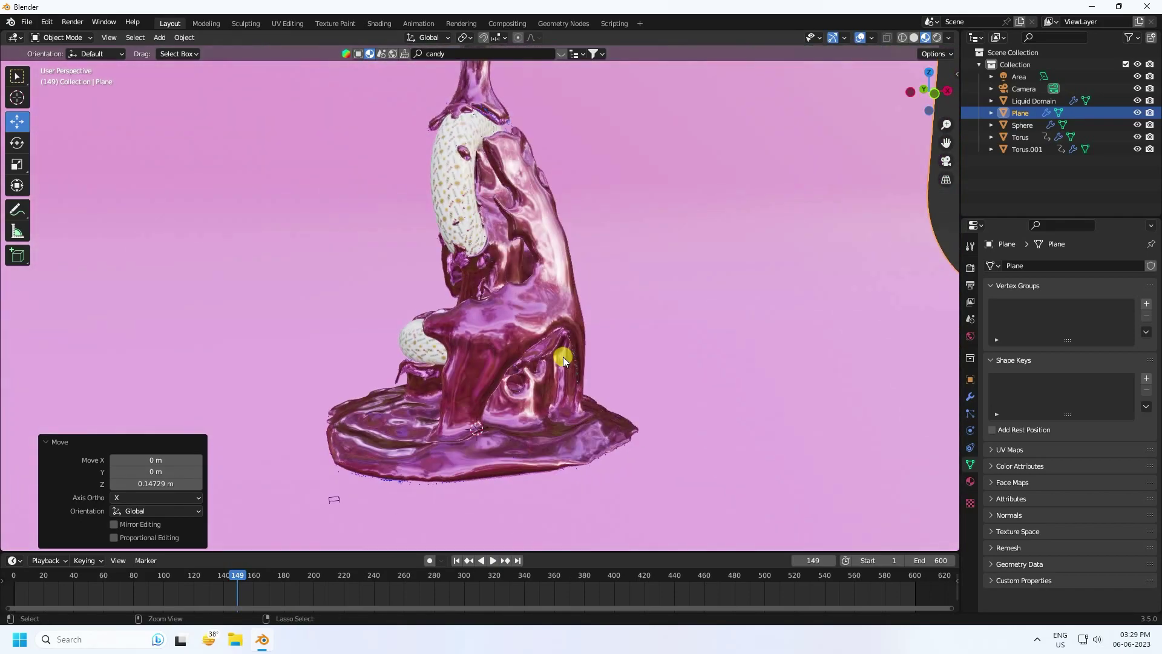
Select Liquid Domain and render a fresh frame-149 test image from the camera view
key("ctrl+s")
left_click(919, 486)
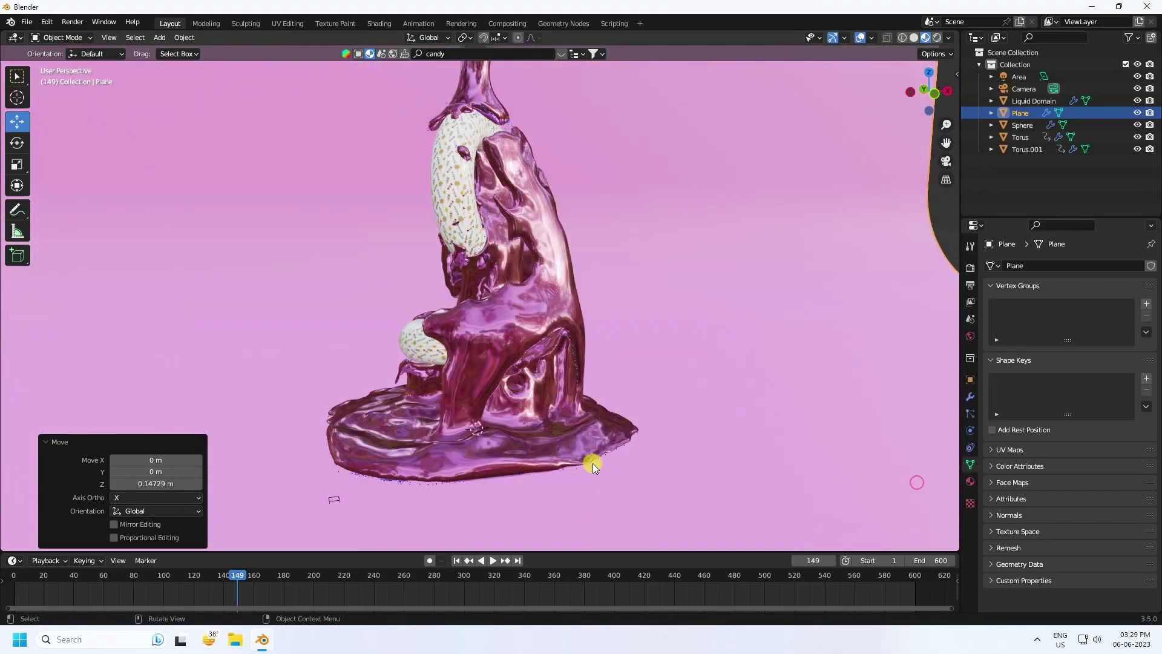
left_click(1032, 100)
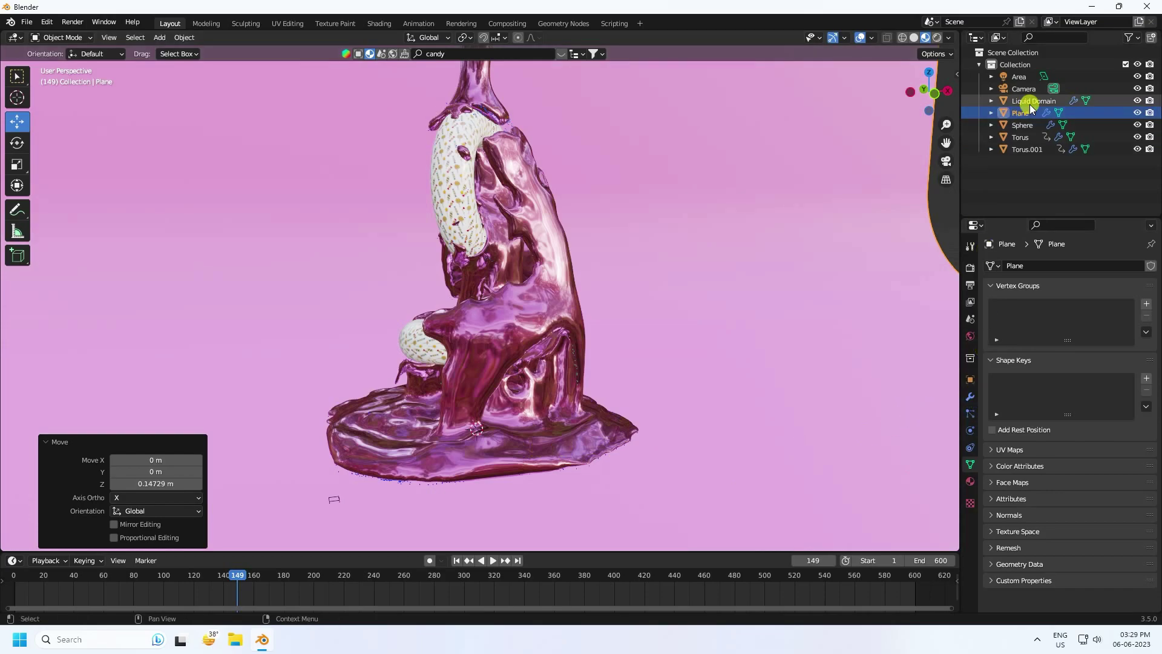
key("KP_0")
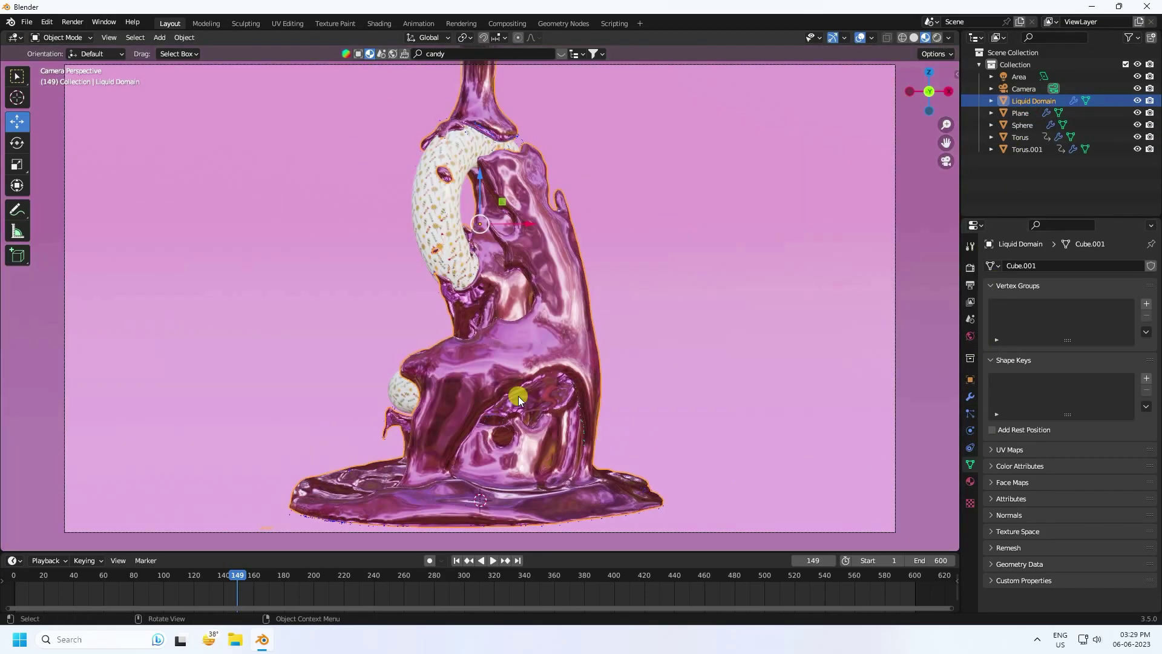
left_click(76, 23)
left_click(84, 35)
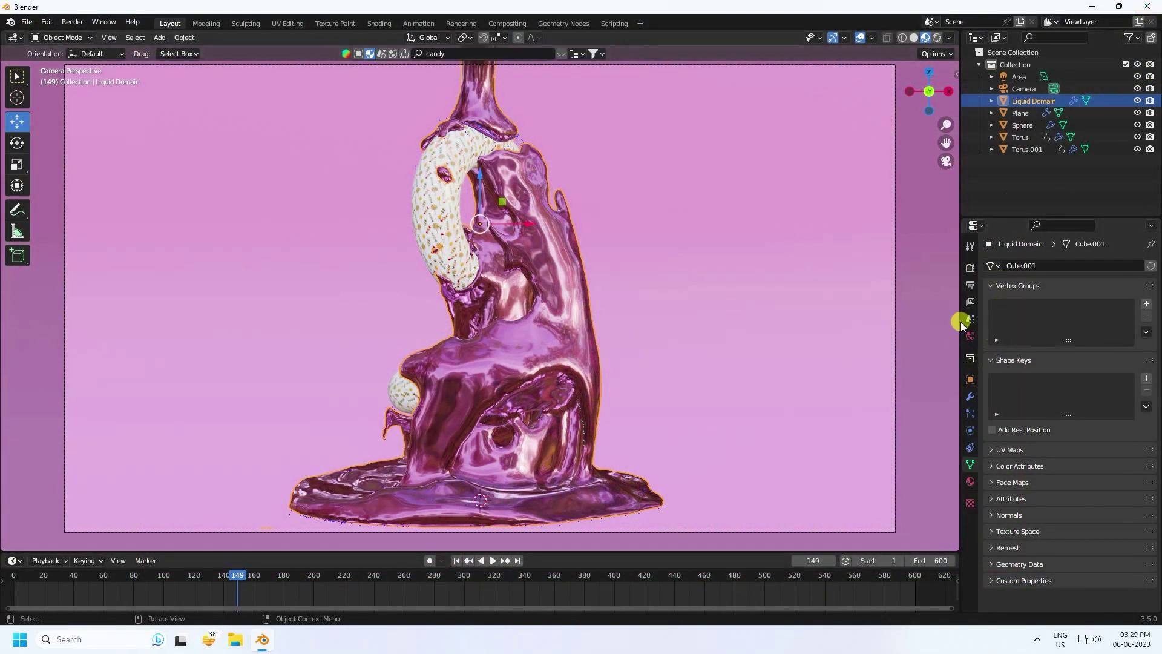
left_click(970, 285)
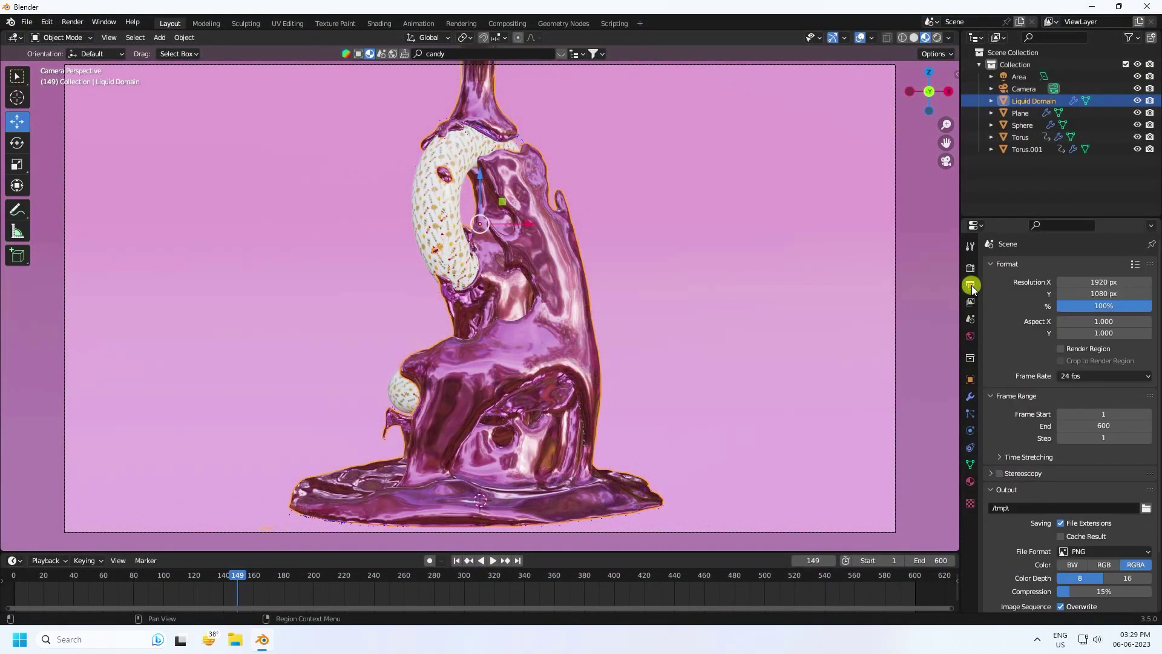
Set Frame Rate to 30 fps and point the render output path to a new Desktop folder
left_click(1065, 377)
left_click(1083, 437)
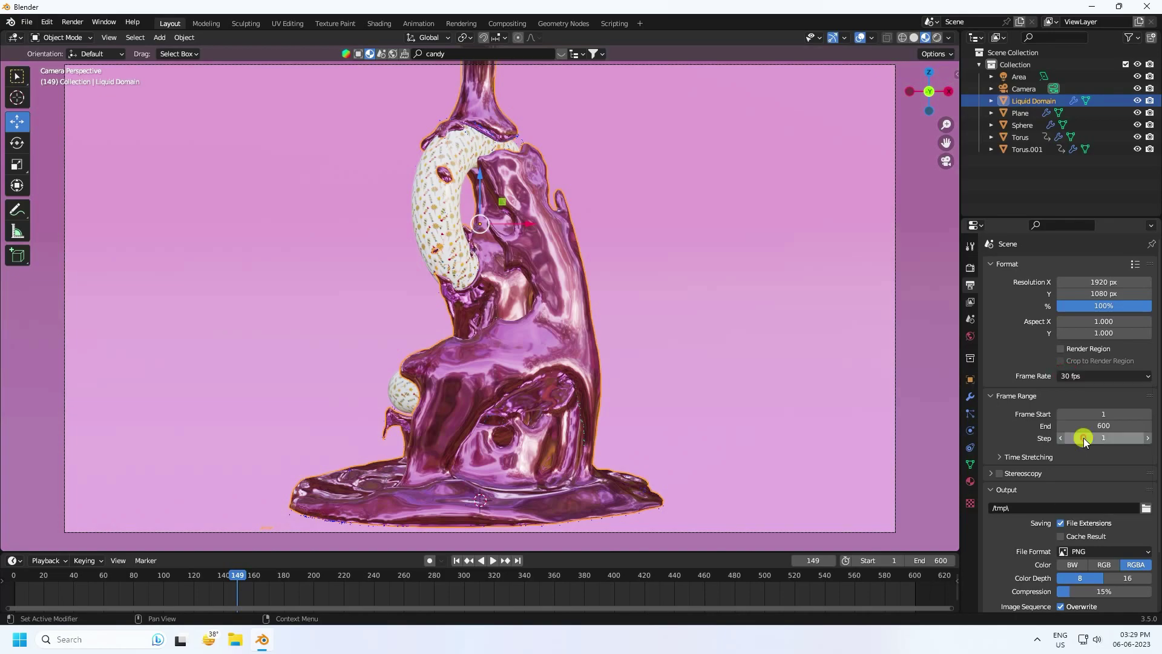
left_click(1145, 508)
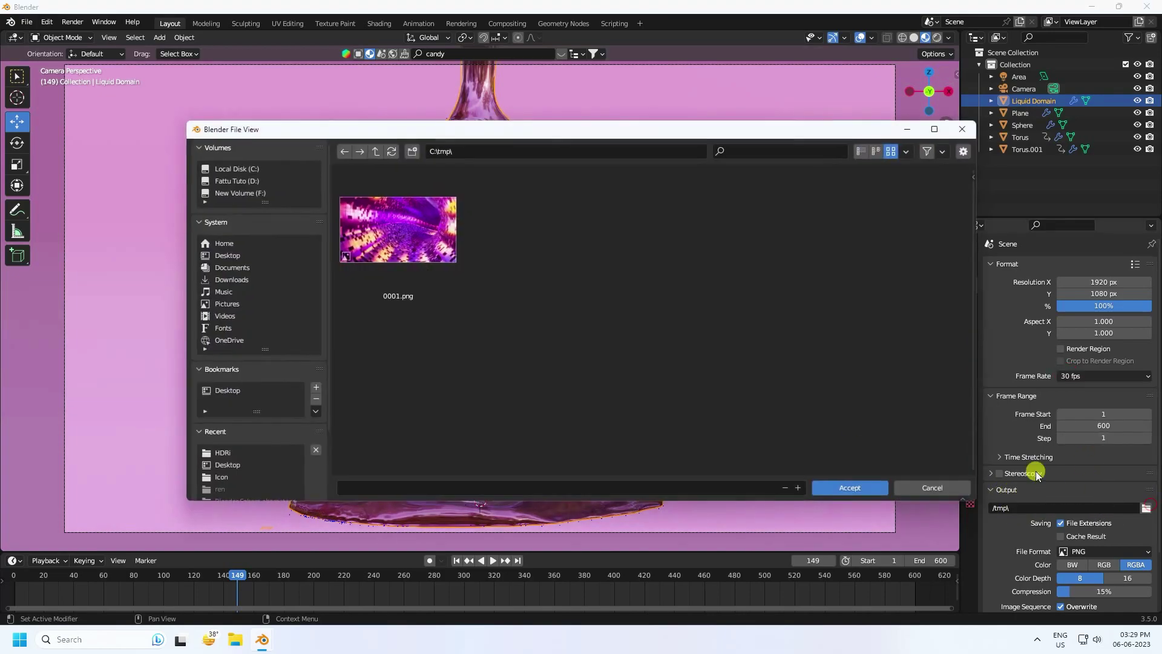
left_click(234, 256)
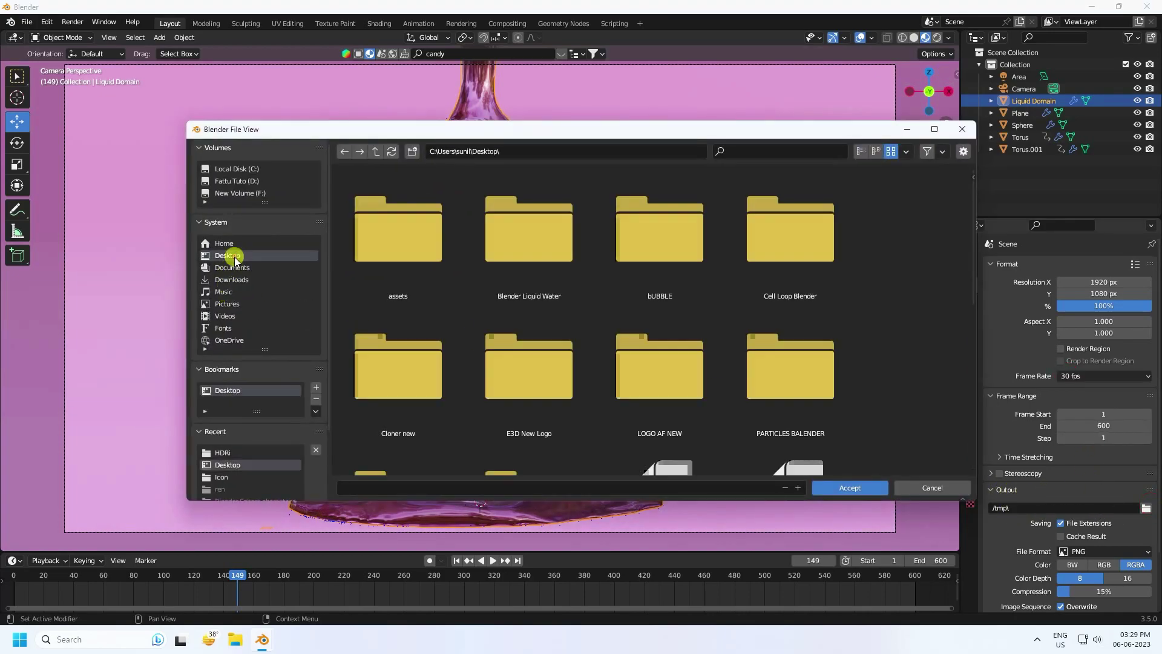
right_click(602, 296)
left_click(535, 411)
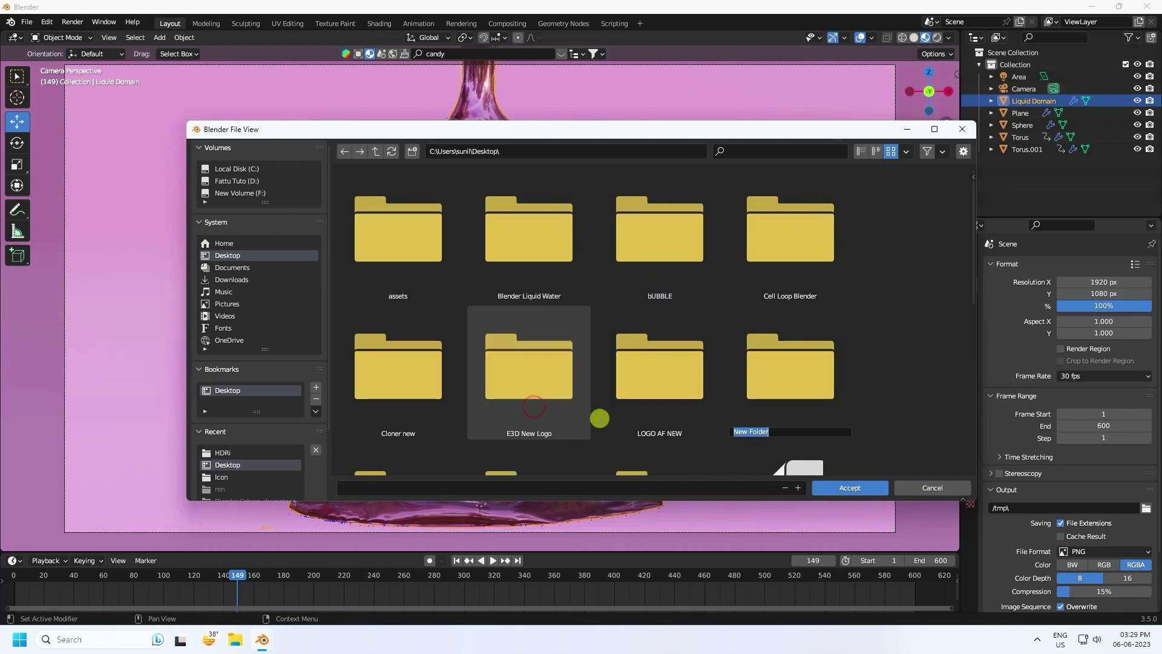
double_click(782, 372)
left_click(736, 487)
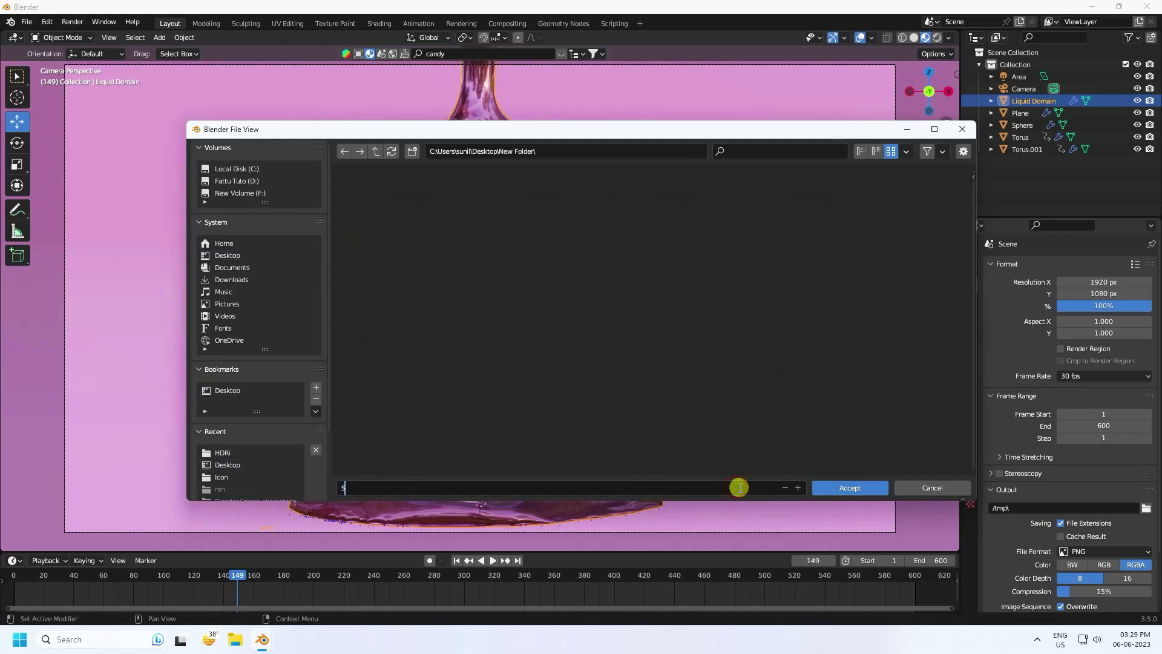
type("S")
left_click(869, 492)
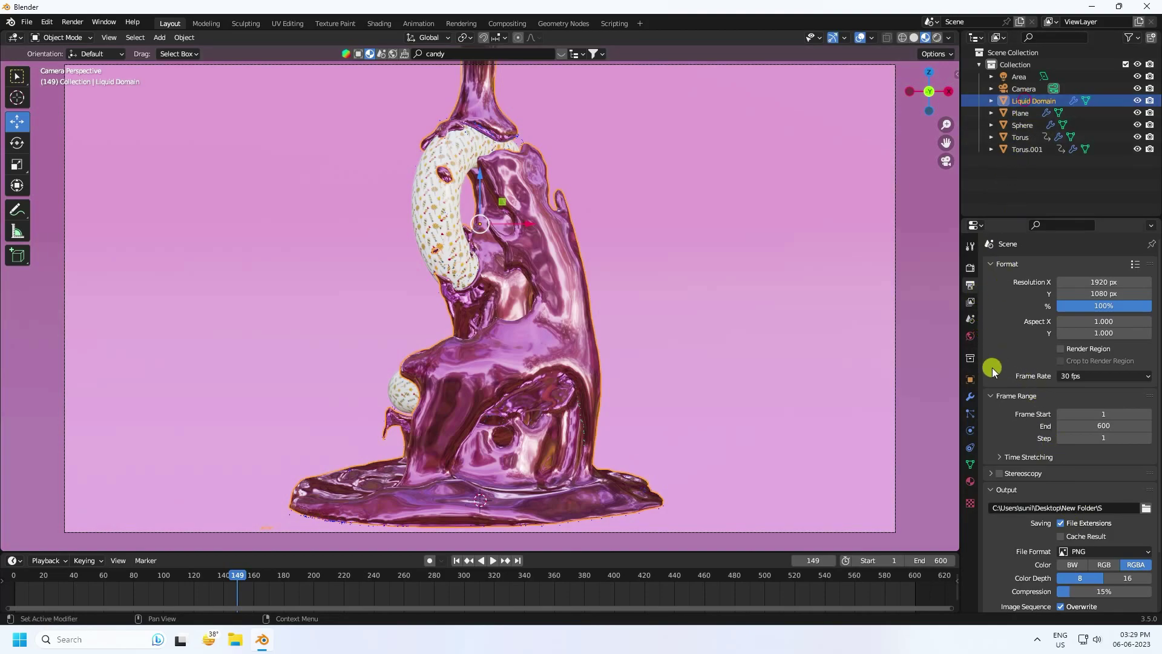
left_click(970, 430)
Free the existing liquid bake and raise Resolution Divisions from 64 to 110
scroll(1022, 447, "down", 15)
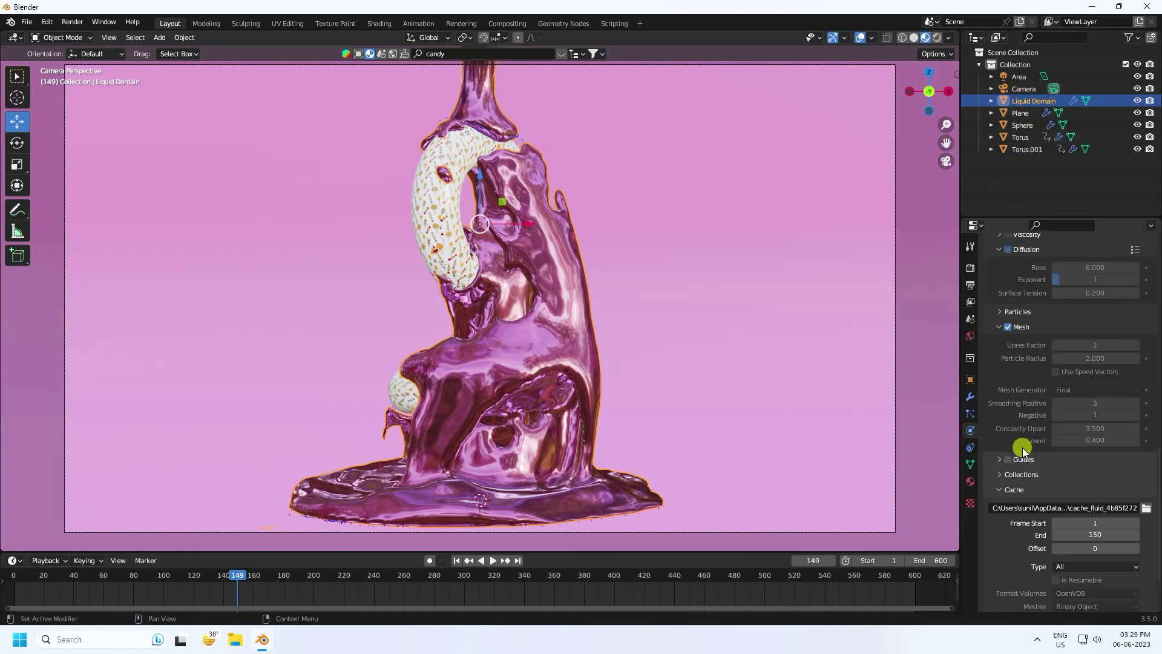
left_click(1053, 556)
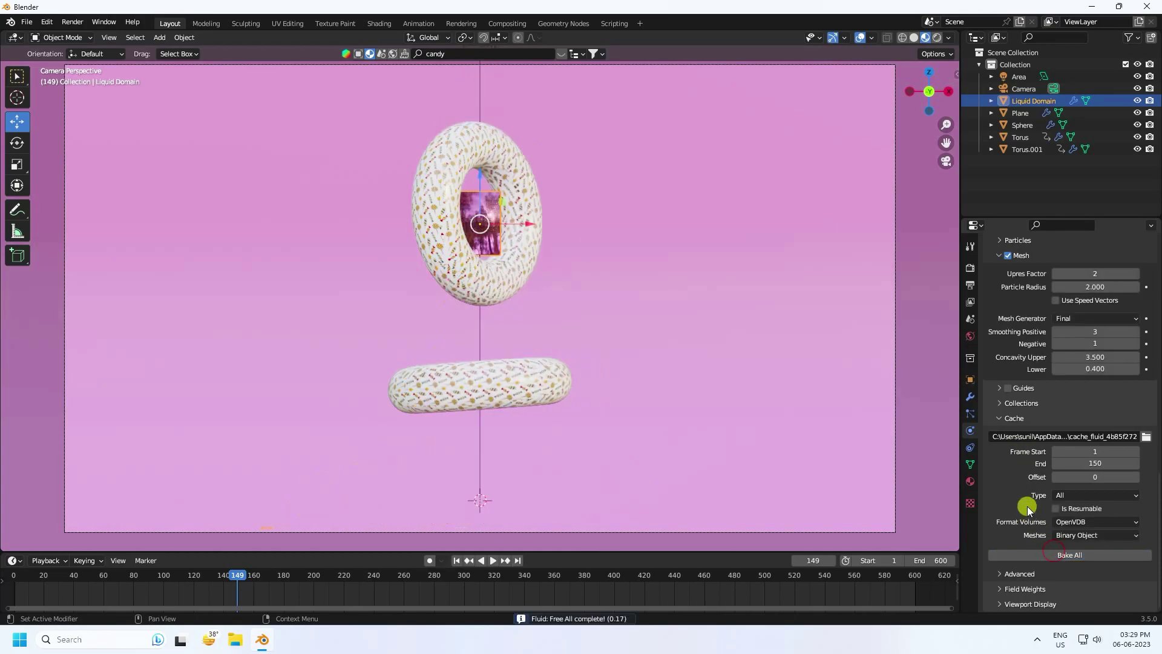
scroll(1028, 506, "up", 15)
scroll(1030, 506, "up", 4)
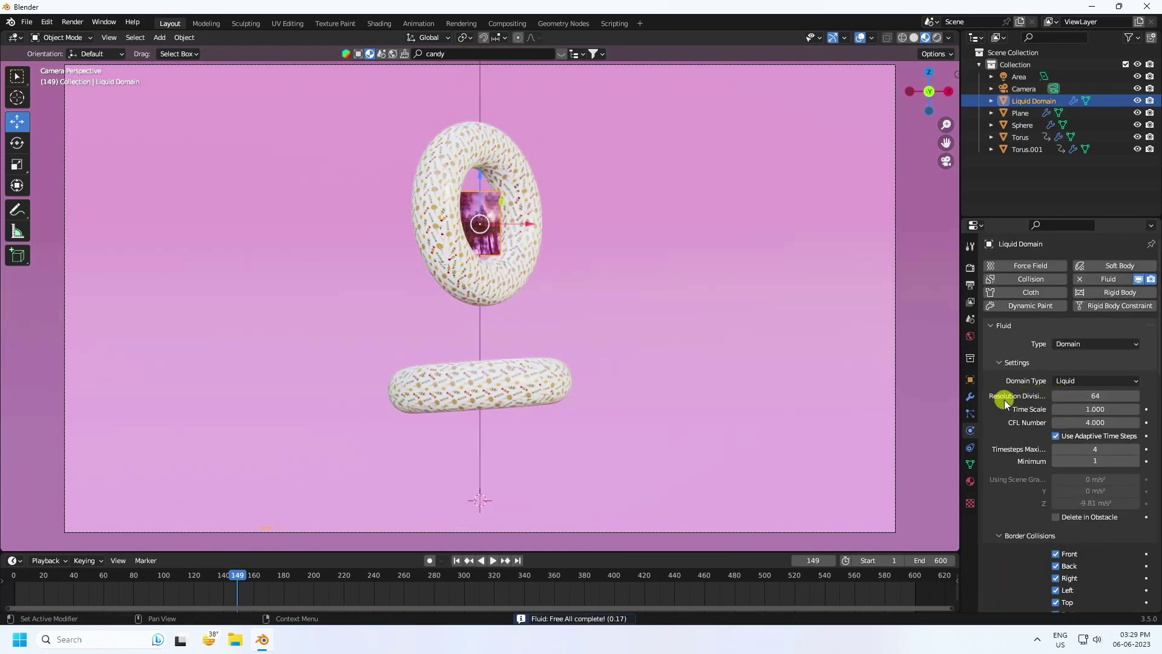
left_click(1112, 399)
type("11")
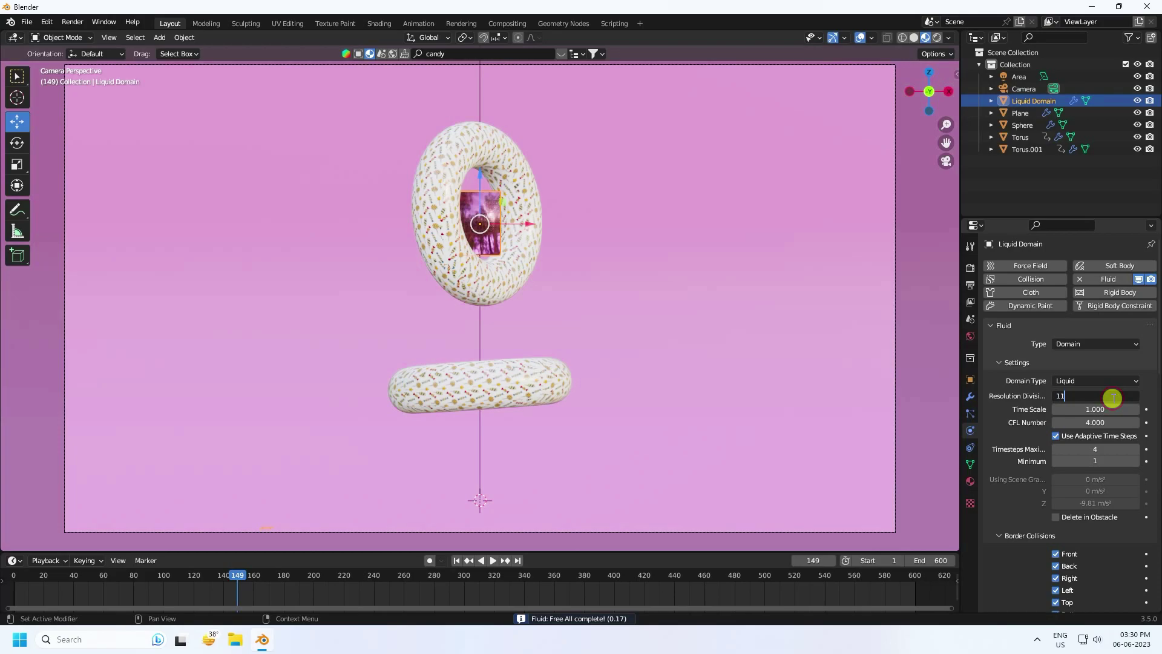
type("0")
key("Return")
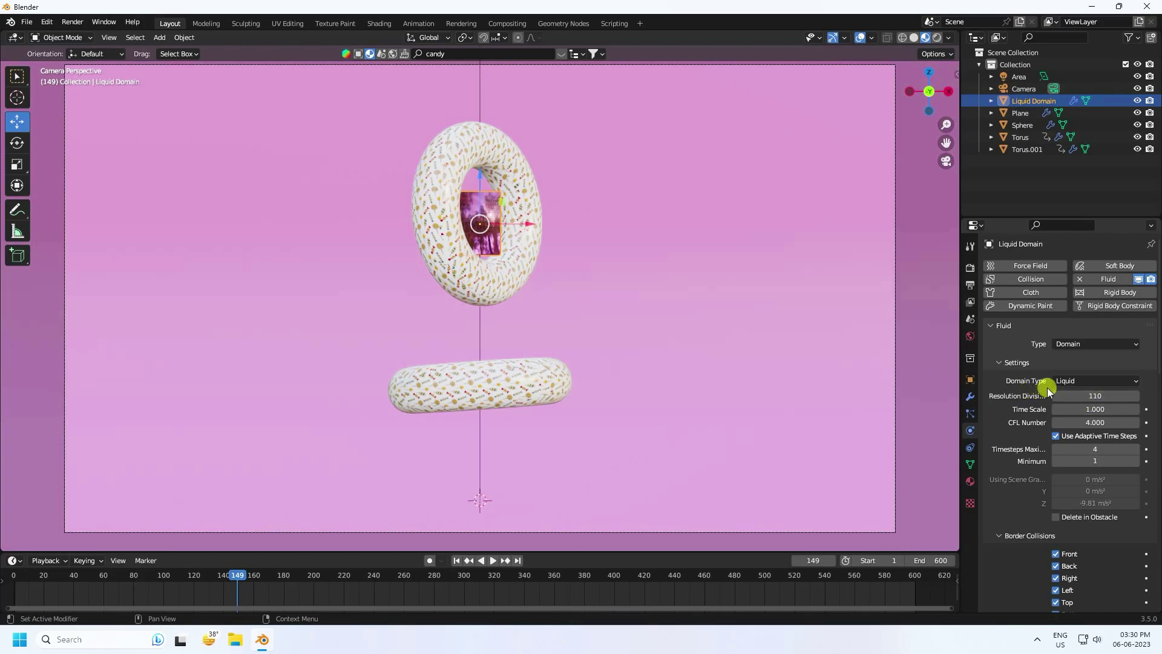
Return to frame 1 and start baking the full liquid simulation
left_click(456, 560)
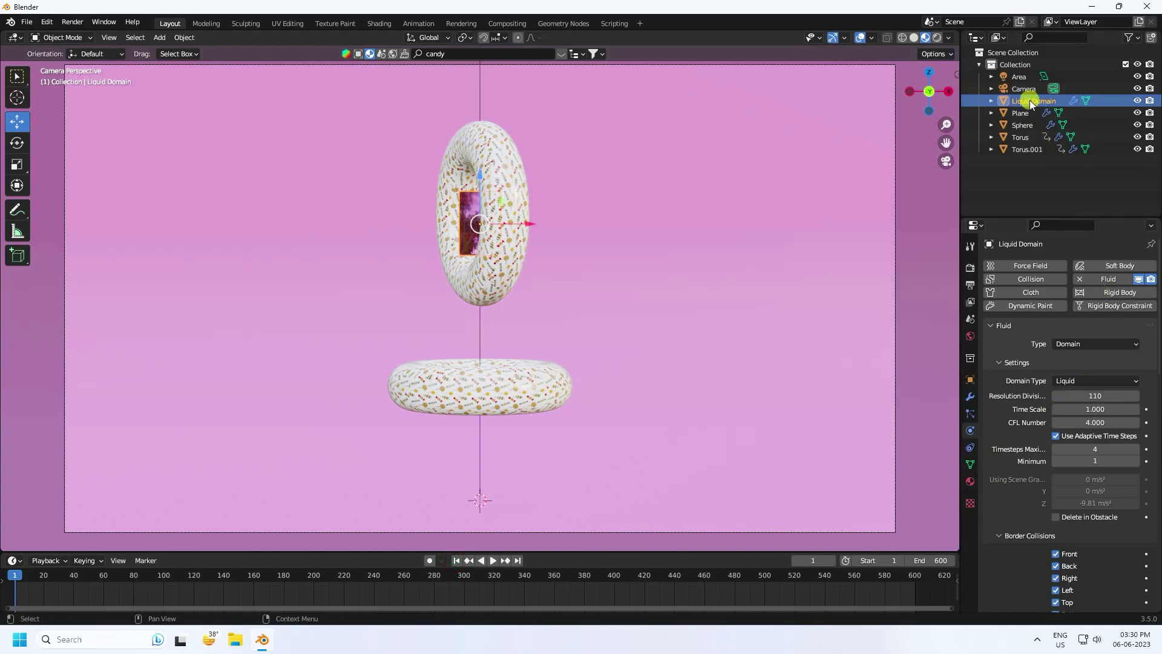
scroll(1026, 432, "down", 15)
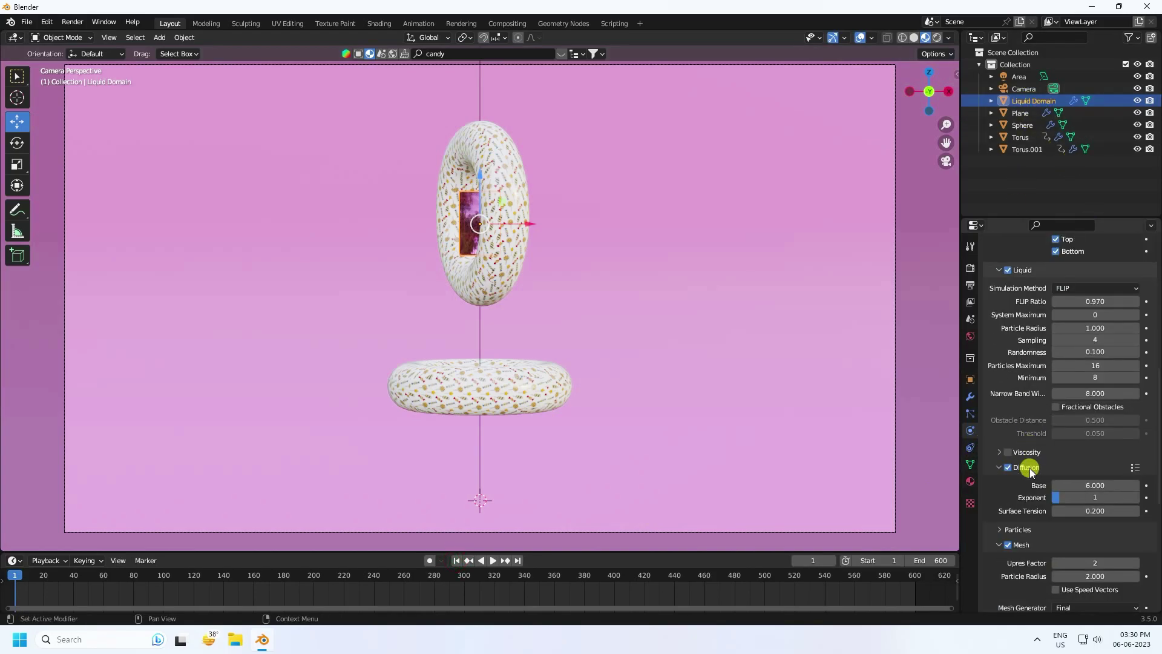
left_click(1055, 554)
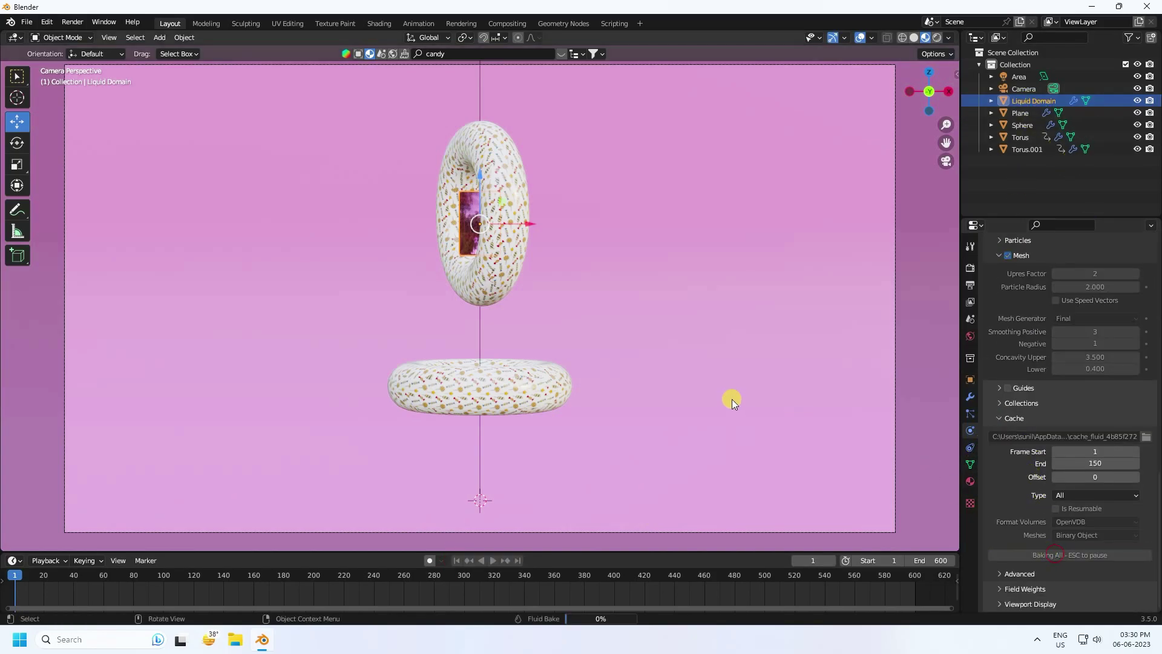